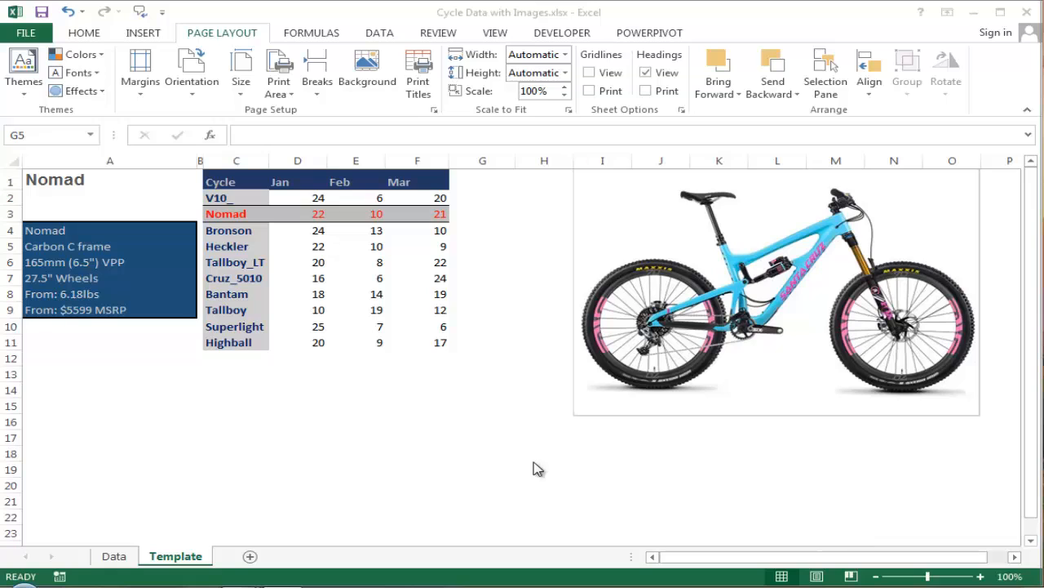
Choose Heckler from the cycle list in cell A1
{"action": "left_click", "coordinate": [158, 177]}
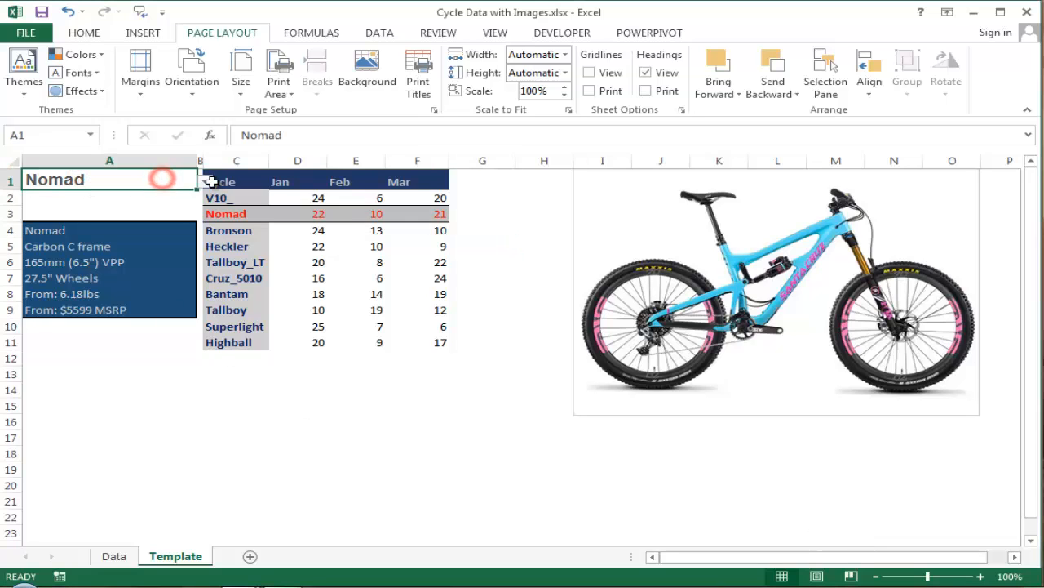
{"action": "left_click", "coordinate": [205, 182]}
{"action": "left_click", "coordinate": [124, 213]}
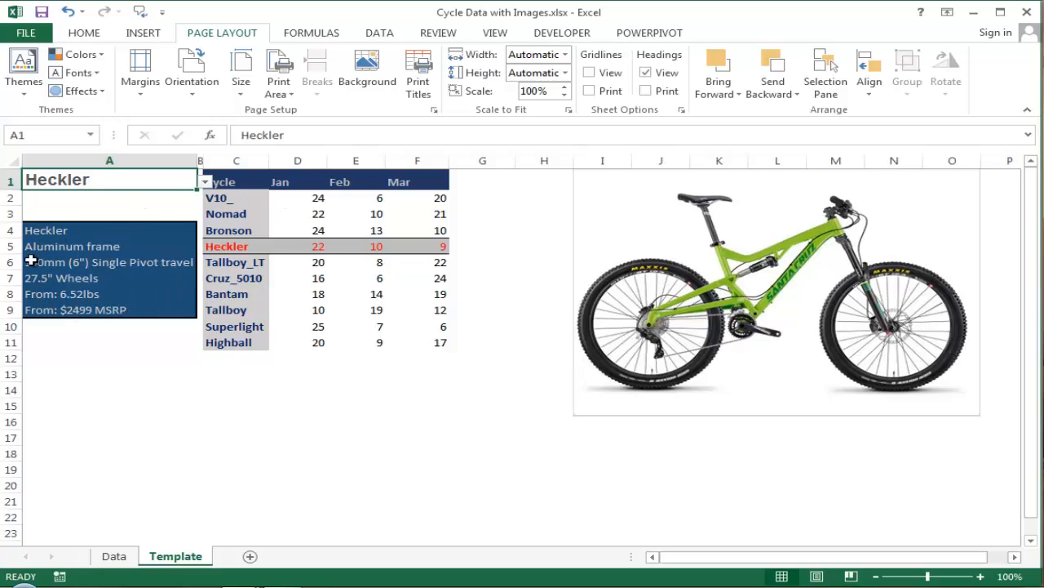
Examine the Jan, Feb and Mar figures in the Heckler row and the formula behind the linked bike picture
{"action": "left_click", "coordinate": [288, 245]}
{"action": "left_click", "coordinate": [353, 245]}
{"action": "left_click", "coordinate": [415, 248]}
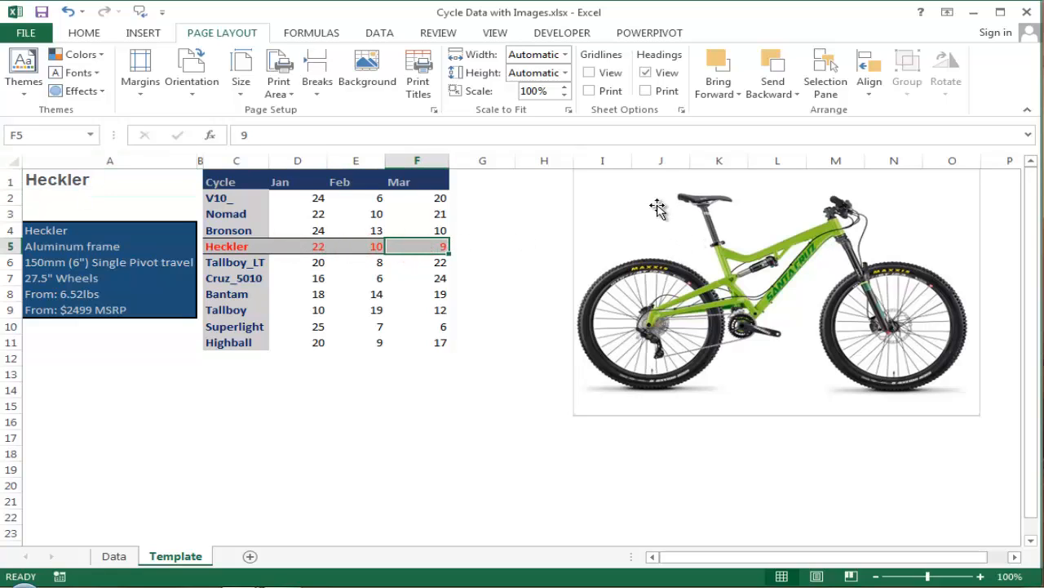
{"action": "left_click", "coordinate": [643, 184]}
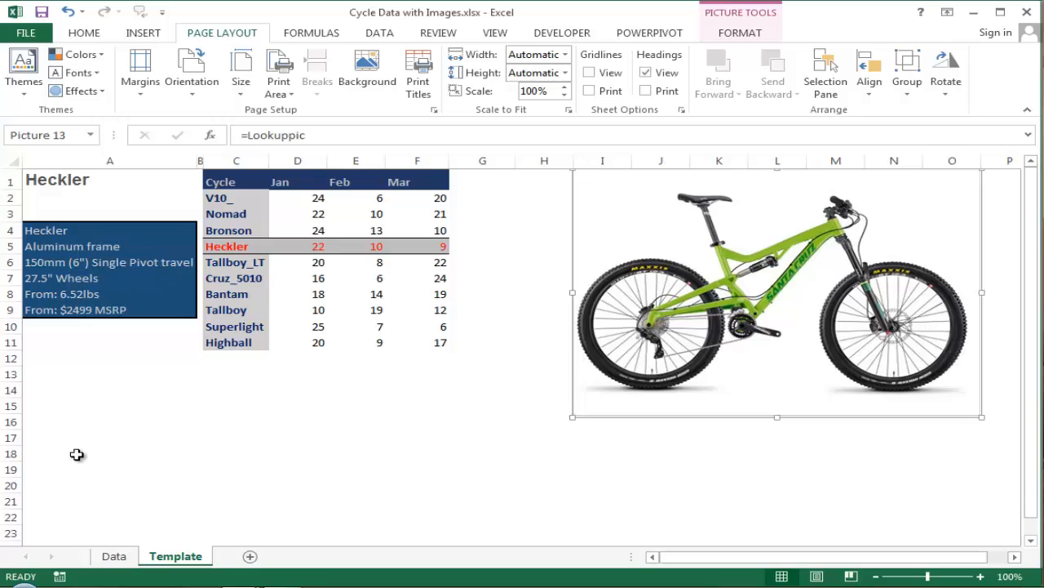
Switch to the Cycle Data with Mouseover trick workbook and preview how the chart and picture respond to cycles in the column G list
{"action": "key", "text": "alt+Tab"}
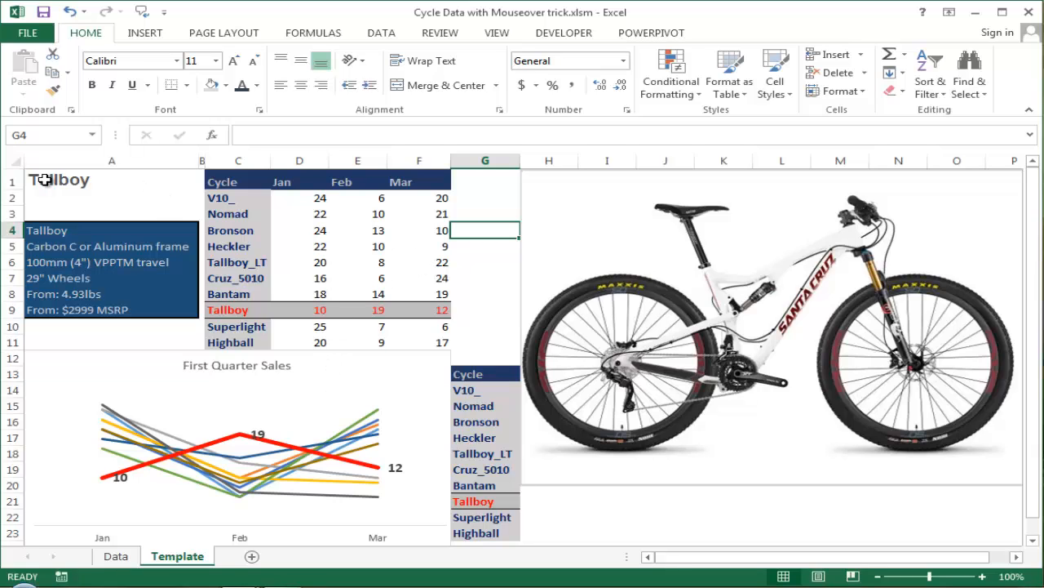
{"action": "left_click", "coordinate": [102, 178]}
{"action": "mouse_move", "coordinate": [465, 390]}
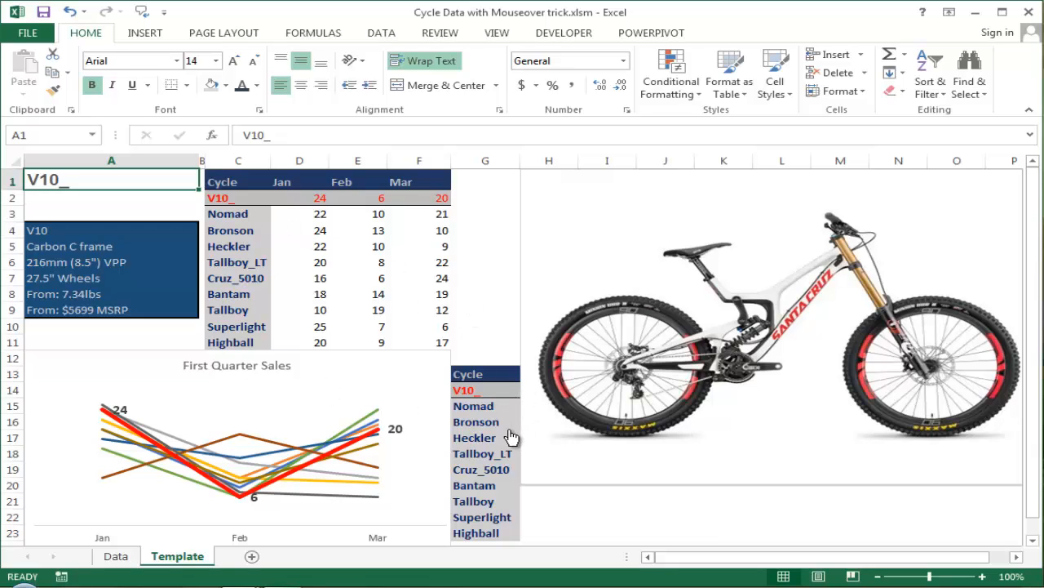
{"action": "mouse_move", "coordinate": [506, 514]}
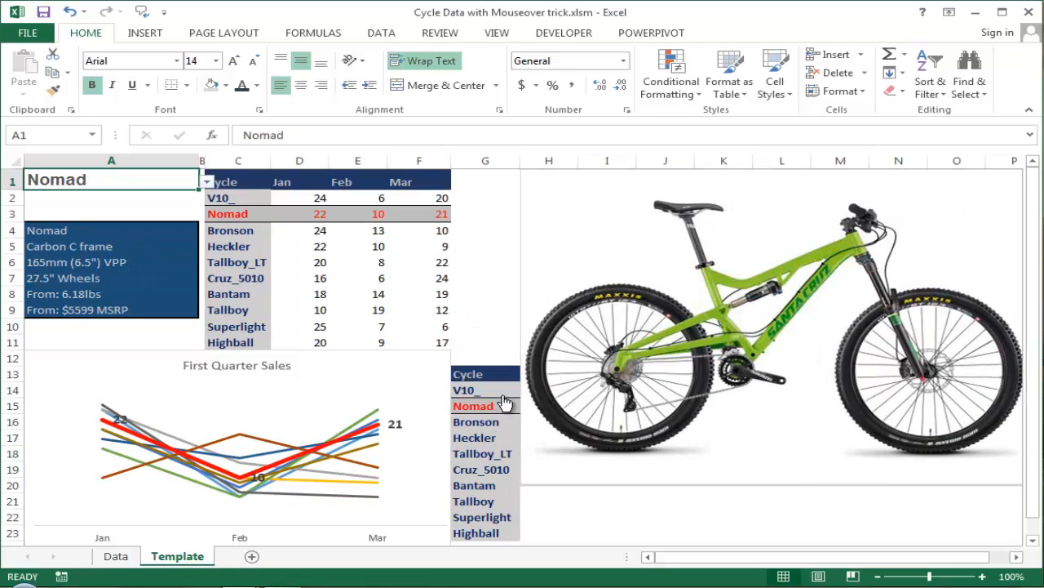
{"action": "mouse_move", "coordinate": [504, 422]}
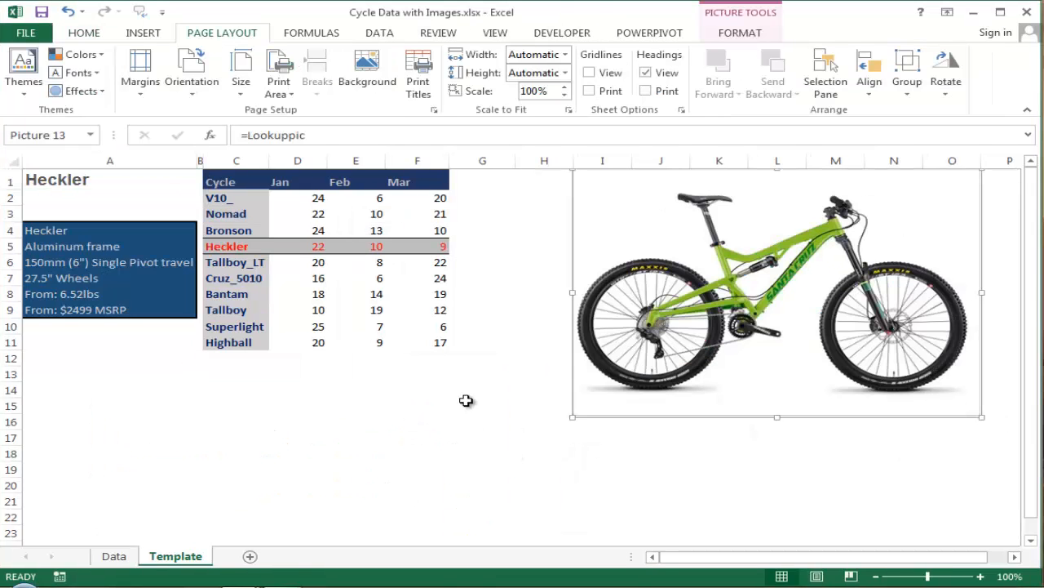
{"action": "left_click", "coordinate": [470, 391]}
{"action": "left_click", "coordinate": [250, 357]}
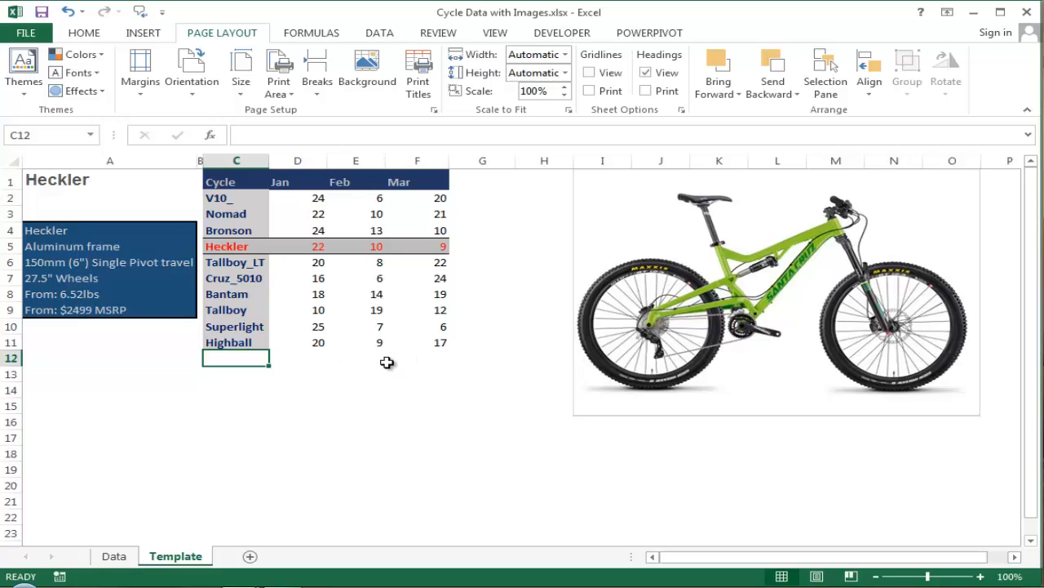
{"action": "left_click", "coordinate": [431, 356], "text": "shift"}
{"action": "left_click", "coordinate": [466, 352]}
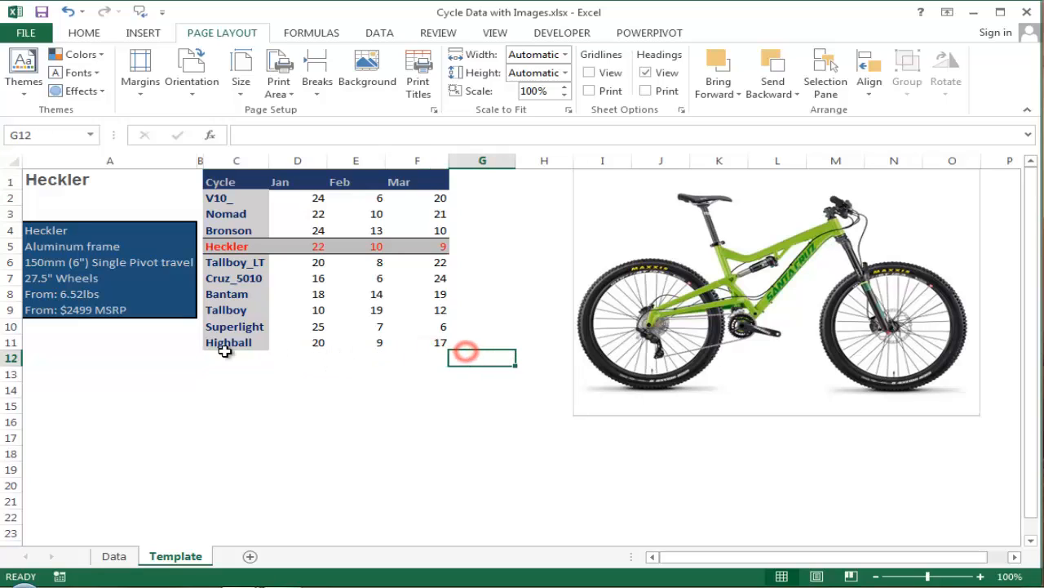
{"action": "left_click", "coordinate": [220, 357]}
{"action": "left_click_drag", "start_coordinate": [220, 357], "coordinate": [443, 357]}
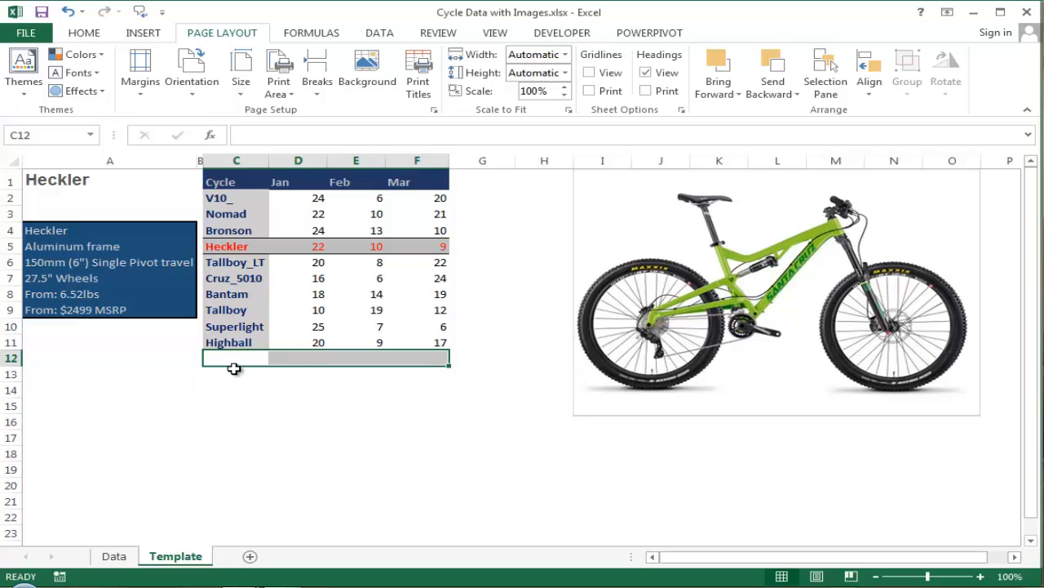
Link cell C12 below the cycle table to the selected cycle with the formula =A1
{"action": "left_click", "coordinate": [235, 359]}
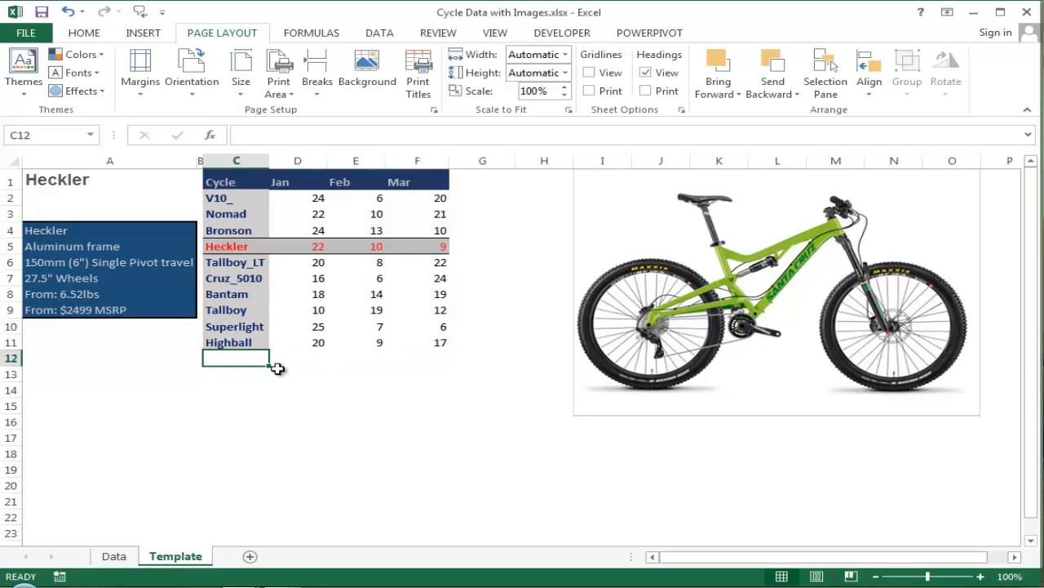
{"action": "type", "text": "="}
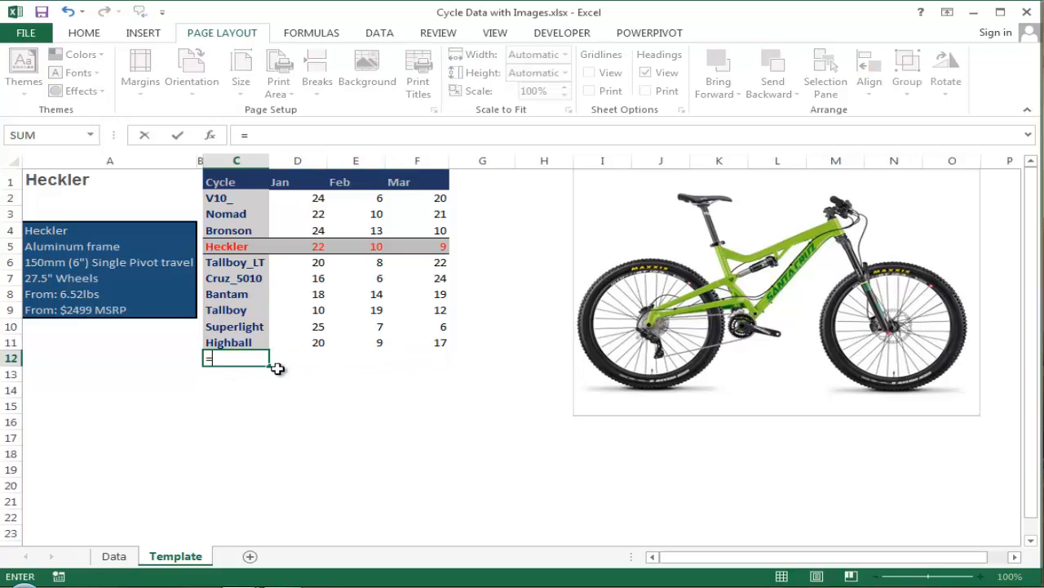
{"action": "left_click", "coordinate": [72, 179]}
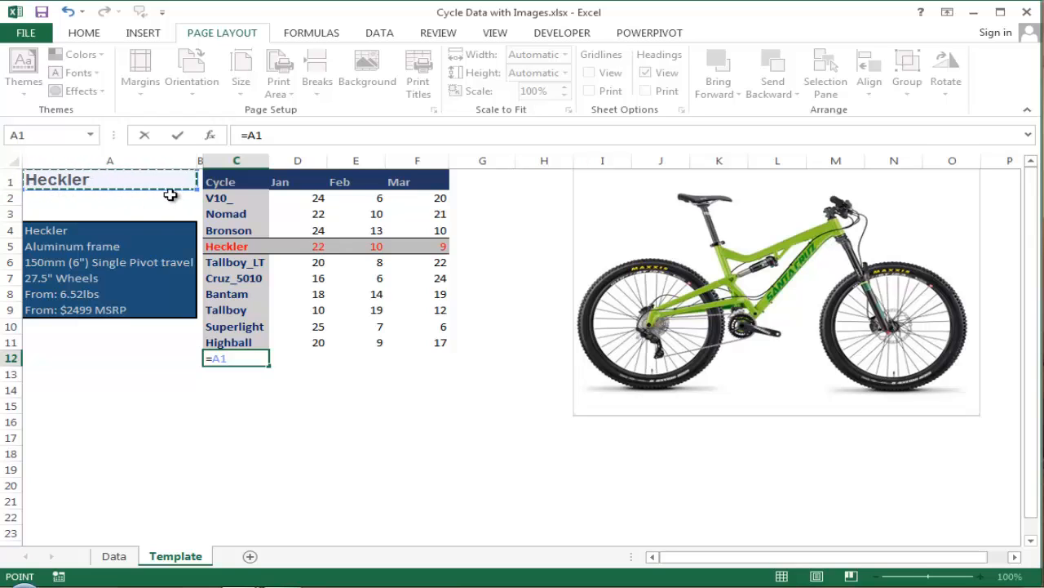
{"action": "key", "text": "Return"}
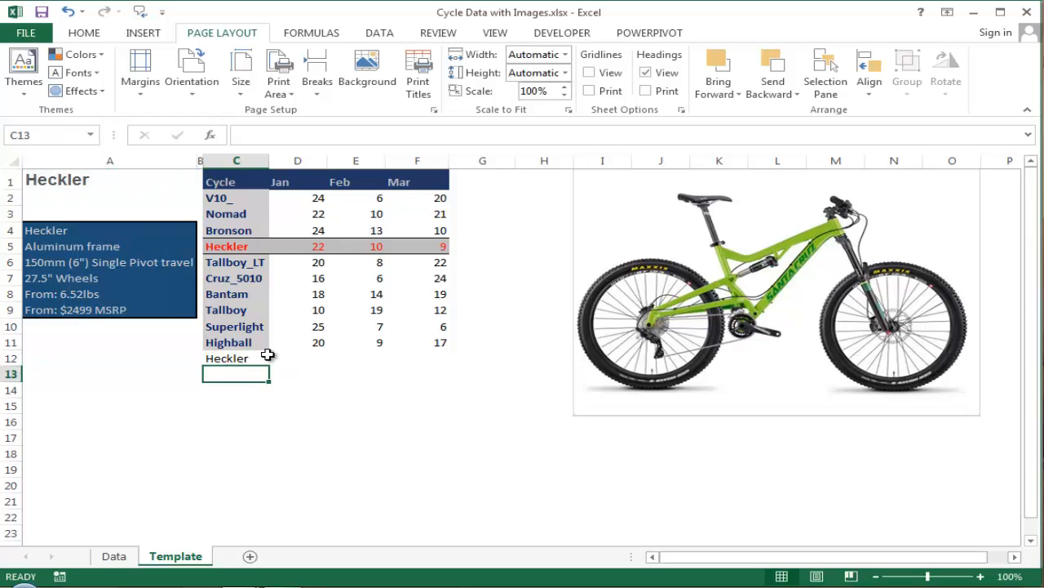
Change the selected cycle in cell A1 to Tallboy to test the link in C12
{"action": "left_click", "coordinate": [243, 355]}
{"action": "left_click", "coordinate": [158, 176]}
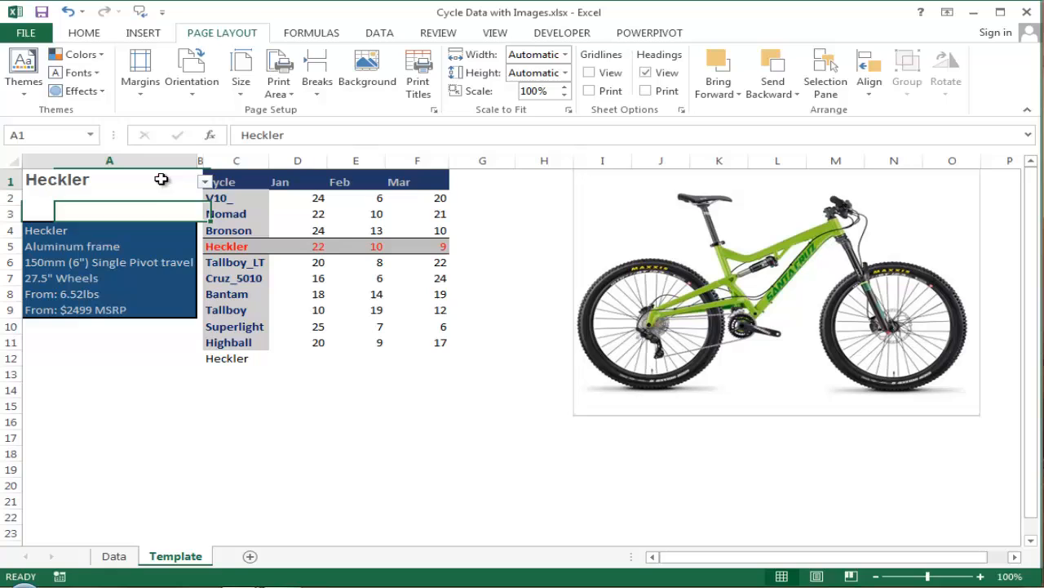
{"action": "left_click", "coordinate": [203, 181]}
{"action": "left_click", "coordinate": [69, 247]}
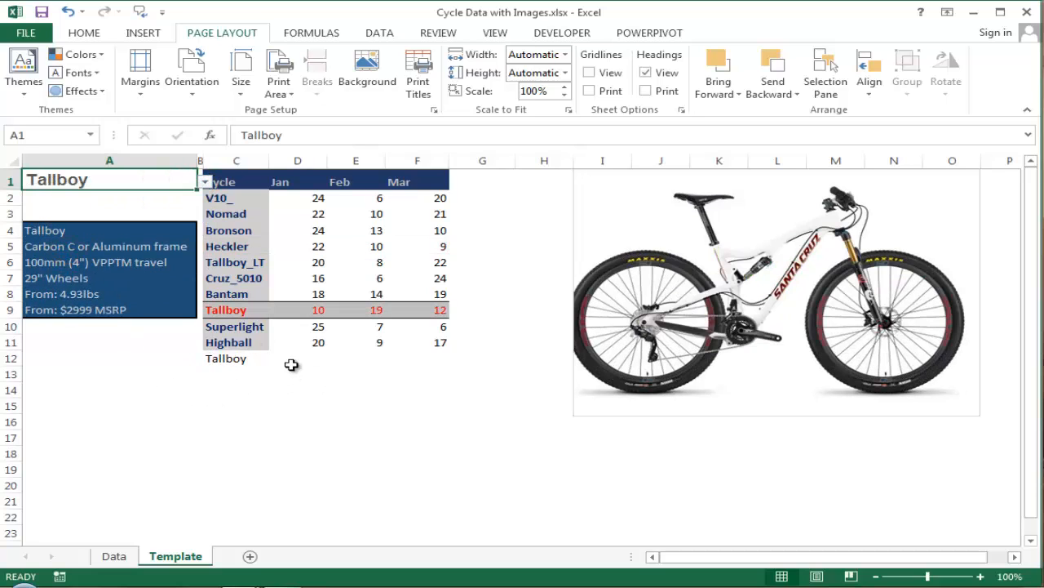
Begin a VLOOKUP formula in D12 with C12 as the lookup value and the absolute range $C$2:$F$11 as the table array
{"action": "left_click", "coordinate": [284, 358]}
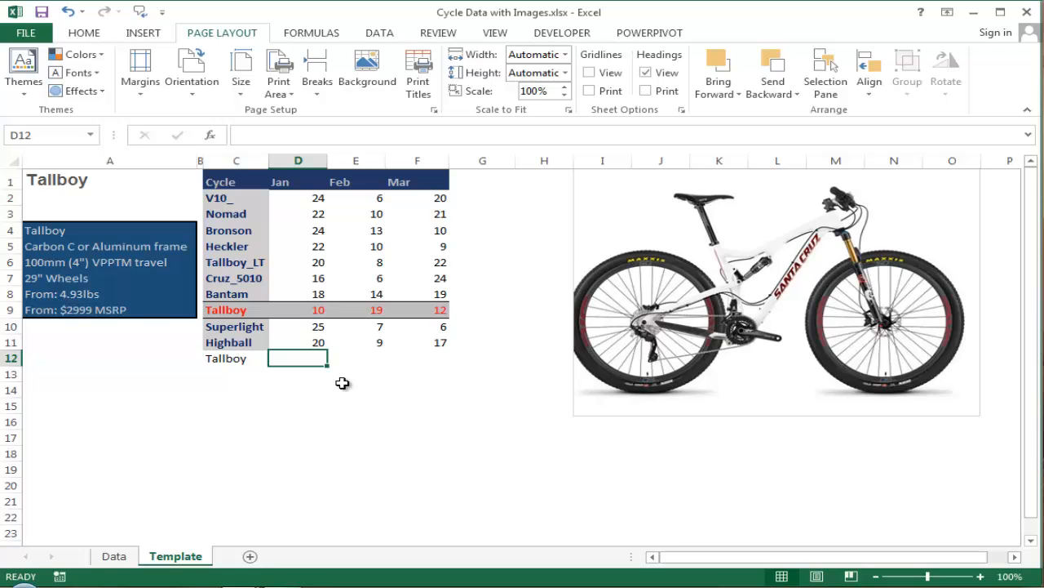
{"action": "type", "text": "=vl"}
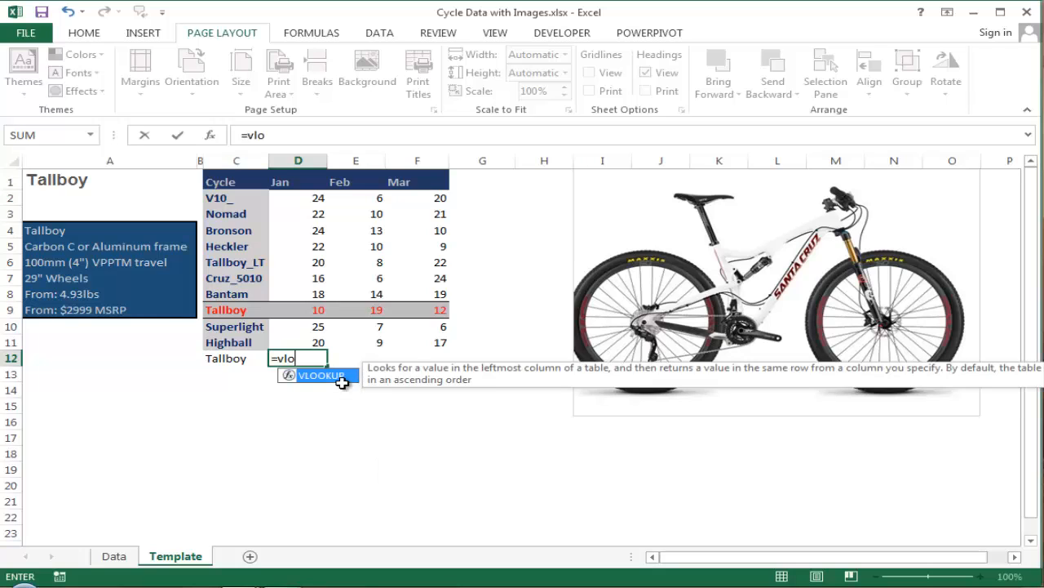
{"action": "type", "text": "o"}
{"action": "double_click", "coordinate": [342, 376]}
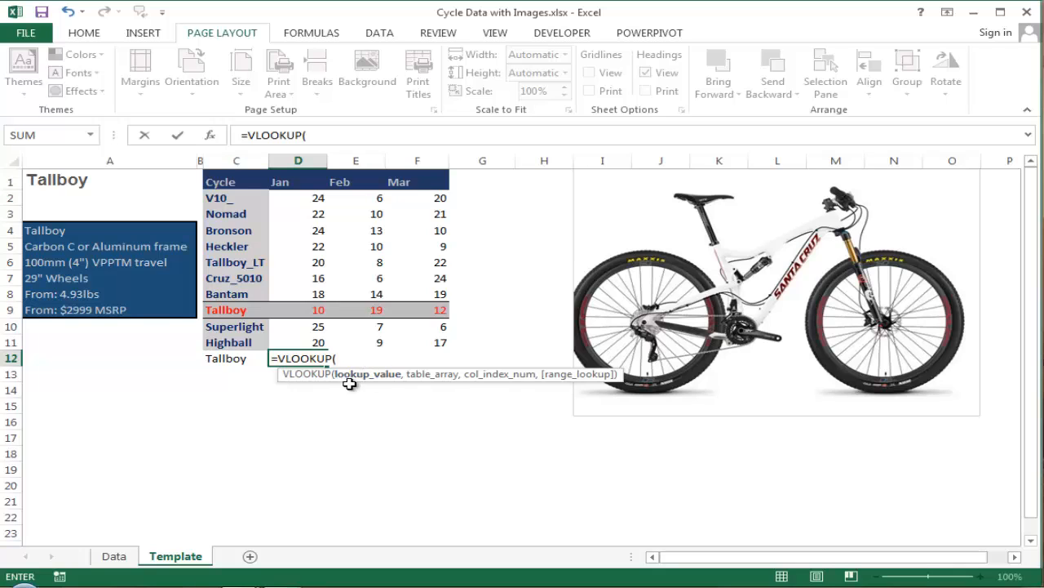
{"action": "left_click", "coordinate": [211, 357]}
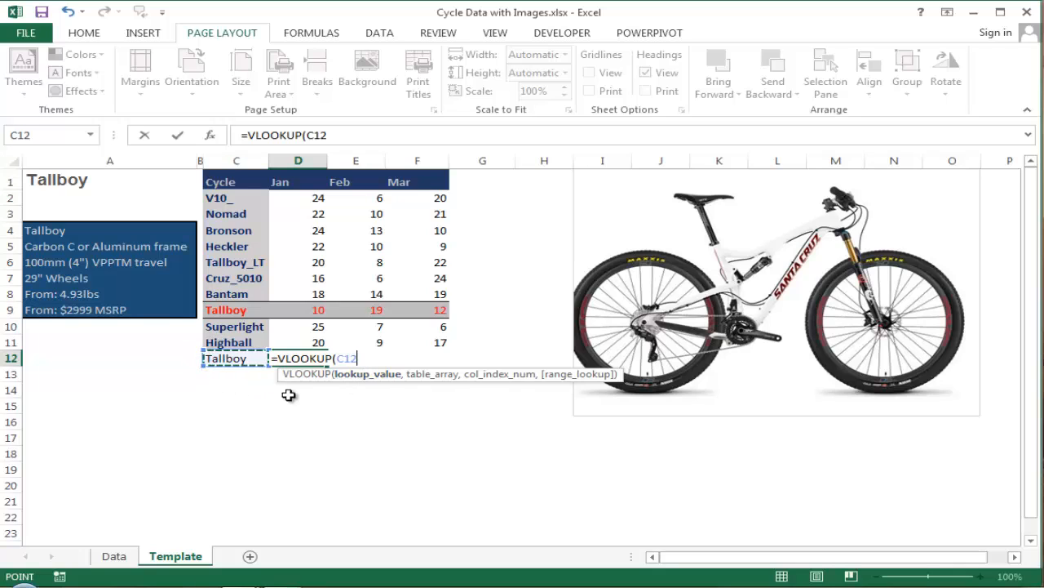
{"action": "type", "text": ","}
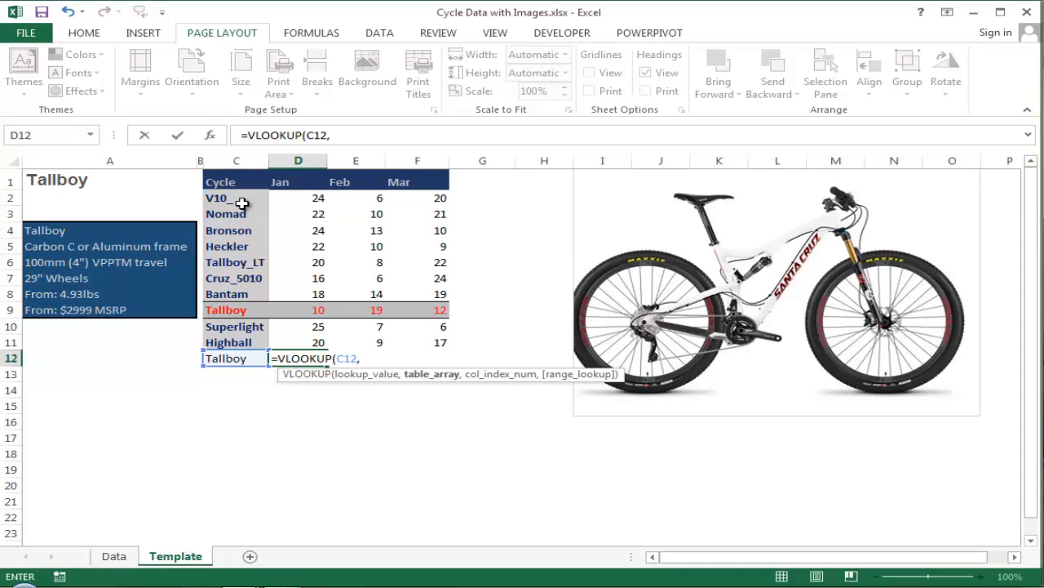
{"action": "left_click_drag", "start_coordinate": [234, 199], "coordinate": [433, 337]}
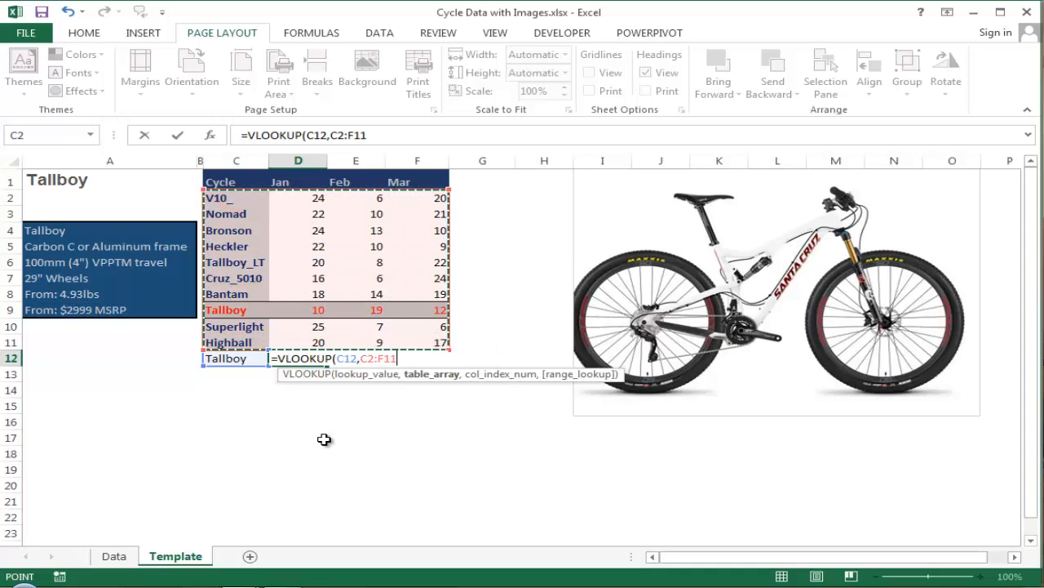
{"action": "key", "text": "F4"}
Lock the lookup value's column as $C12, add the comma after the table array, and keep the partial VLOOKUP as text in D12
{"action": "left_click", "coordinate": [337, 358]}
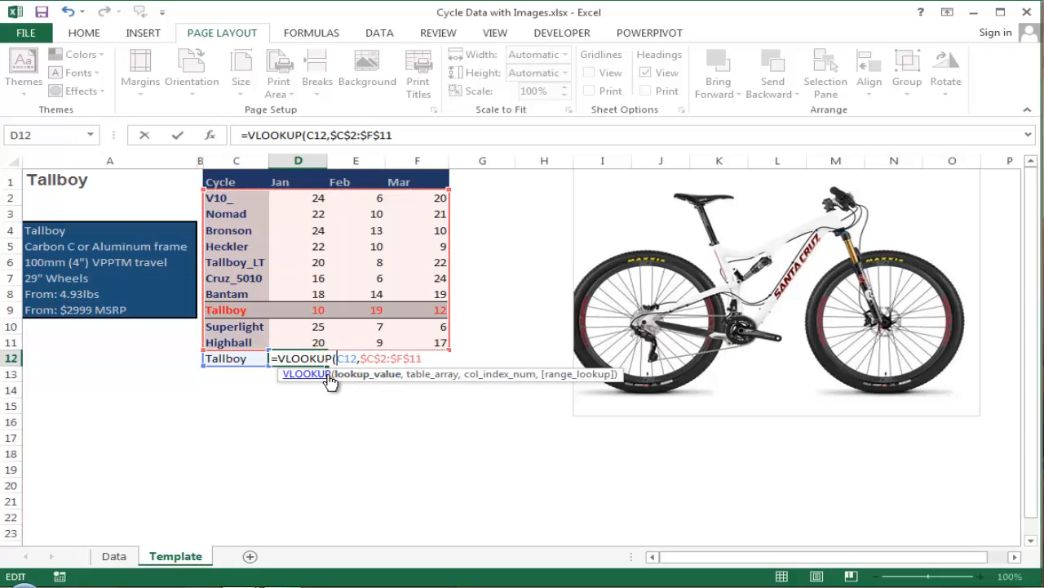
{"action": "type", "text": "$"}
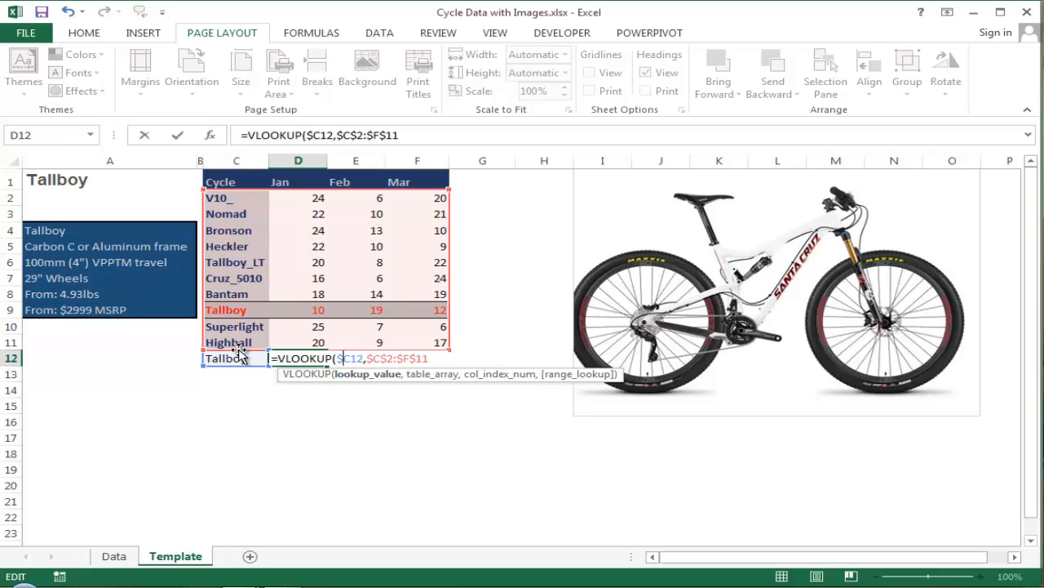
{"action": "left_click", "coordinate": [428, 357]}
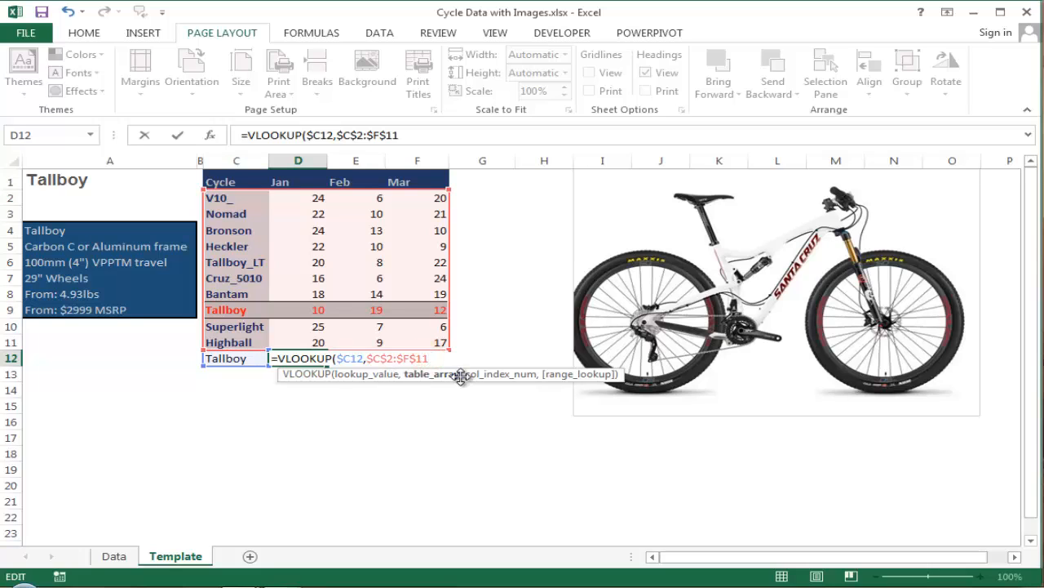
{"action": "type", "text": ","}
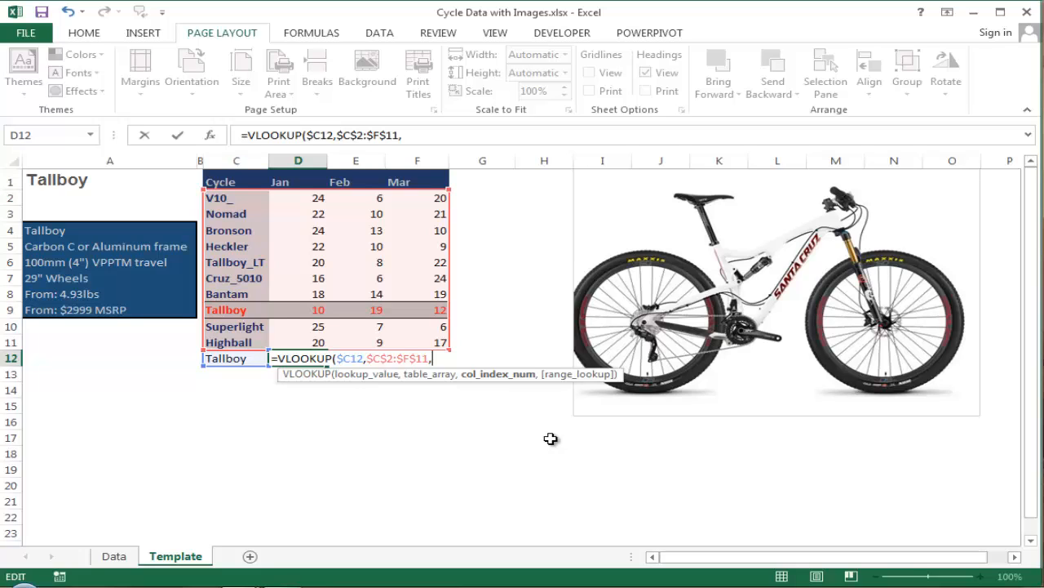
{"action": "key", "text": "Return"}
{"action": "key", "text": "Return"}
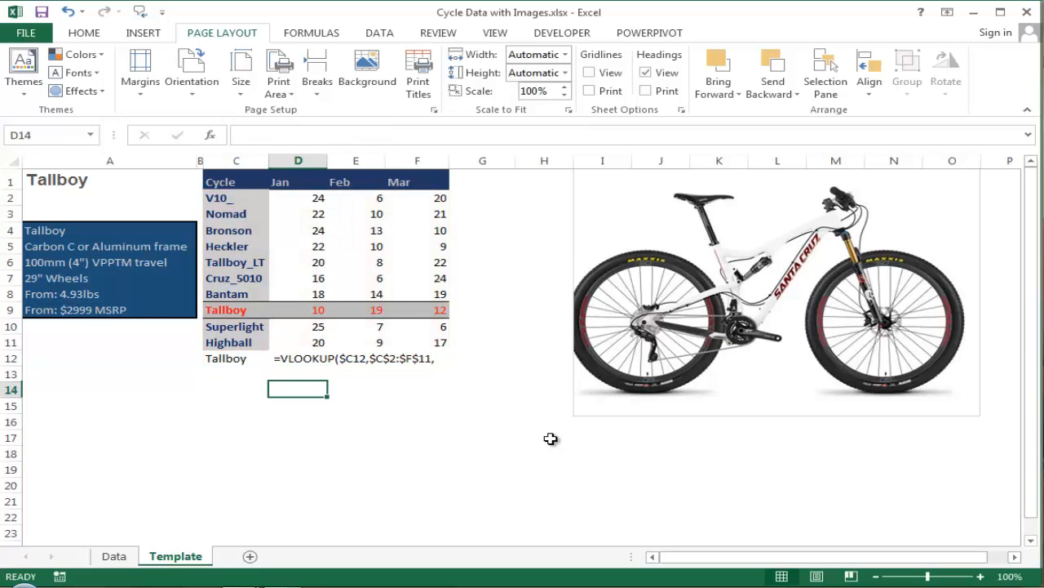
Enter the test formula =COLUMNS(C13:D13) in cell C14
{"action": "key", "text": "Left"}
{"action": "type", "text": "="}
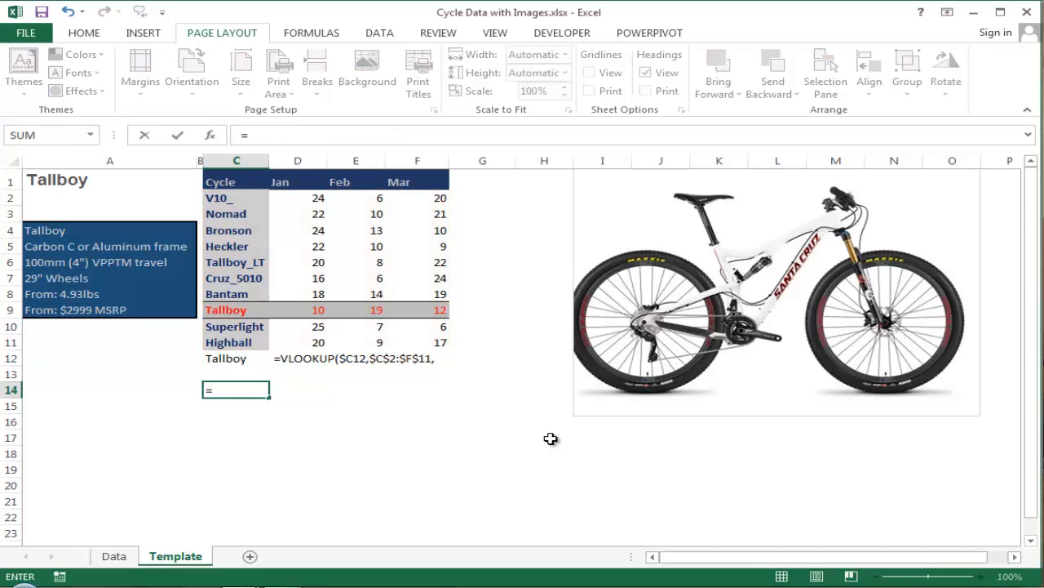
{"action": "type", "text": "colu"}
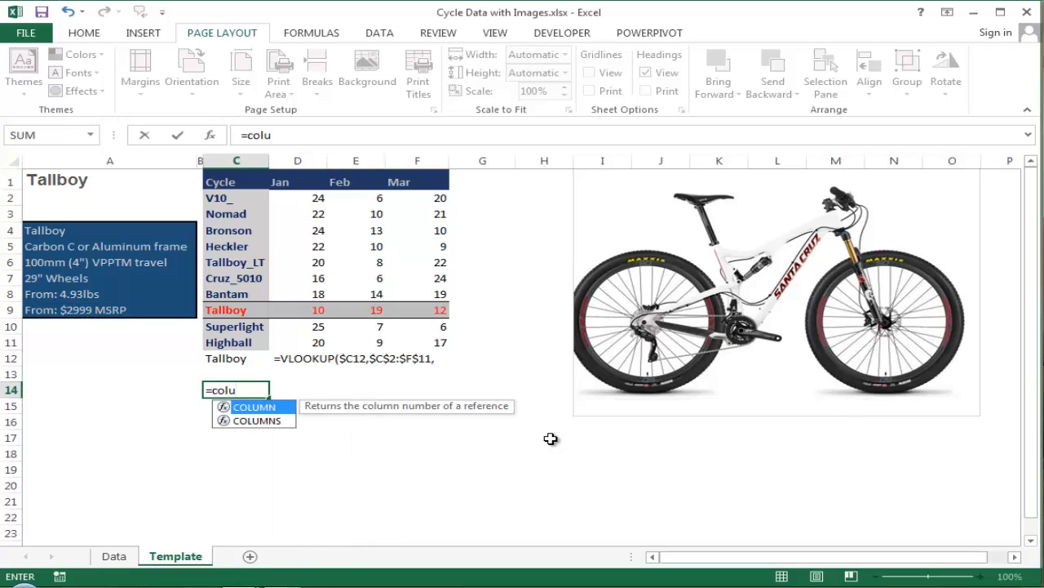
{"action": "key", "text": "Down"}
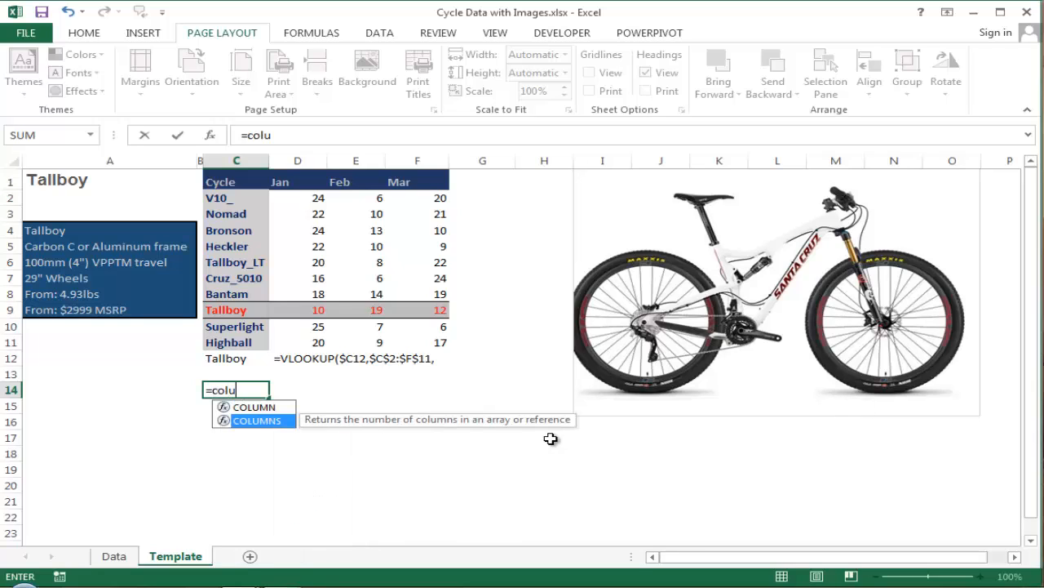
{"action": "key", "text": "Tab"}
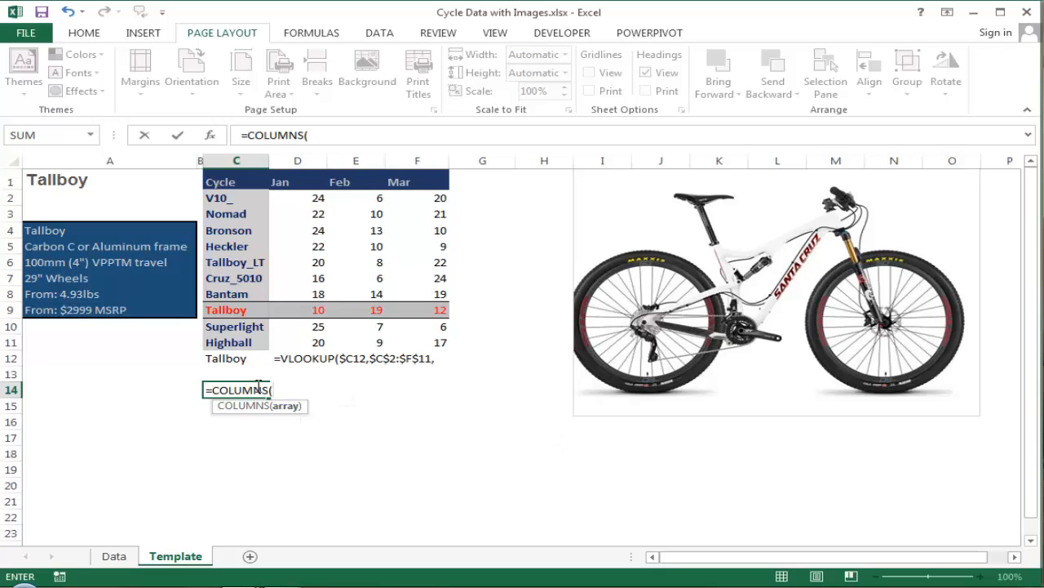
{"action": "left_click_drag", "start_coordinate": [229, 375], "coordinate": [277, 375]}
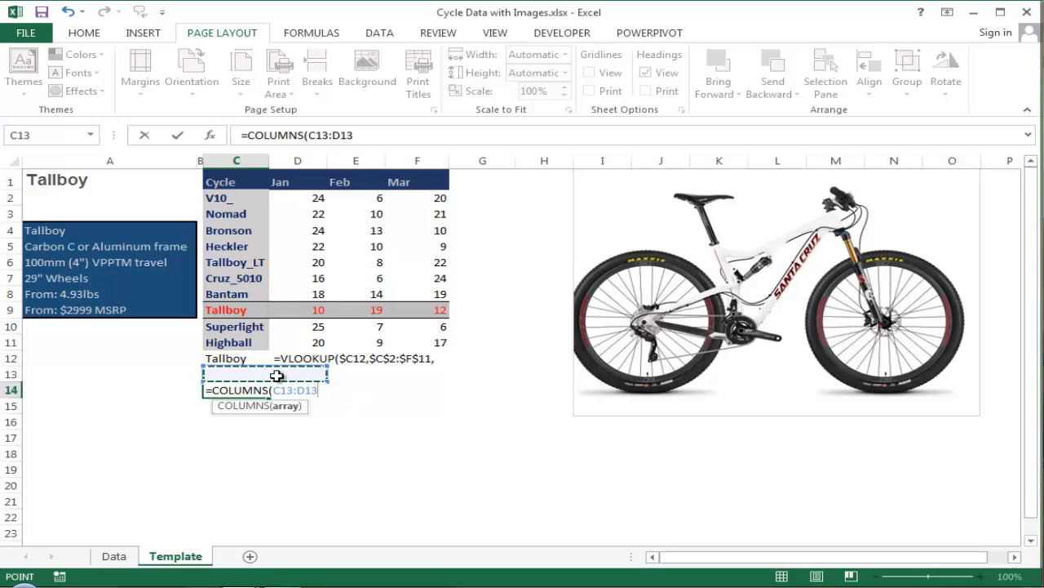
{"action": "left_click", "coordinate": [285, 389]}
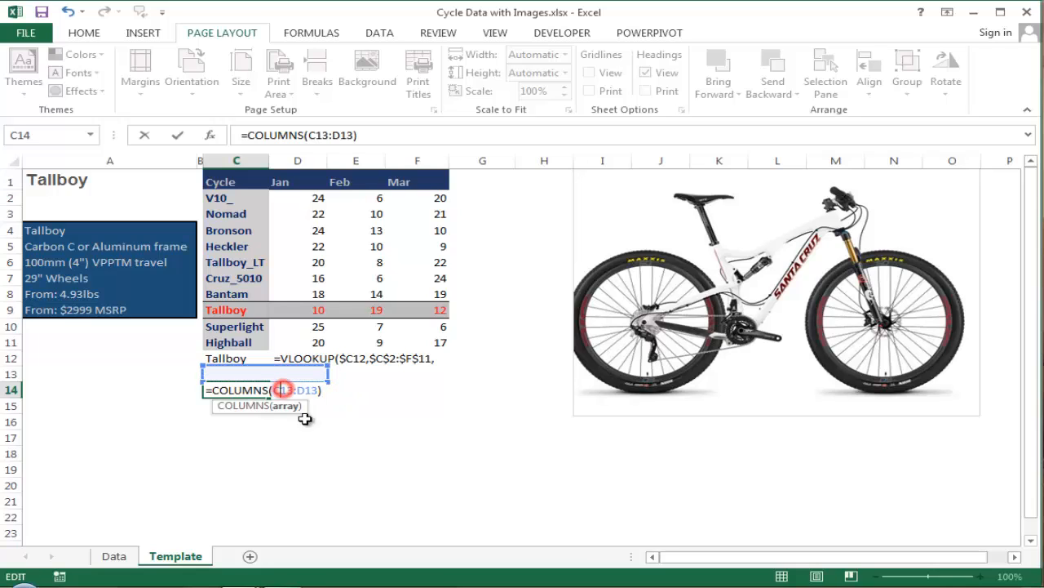
{"action": "key", "text": "ctrl+Return"}
{"action": "key", "text": "F5"}
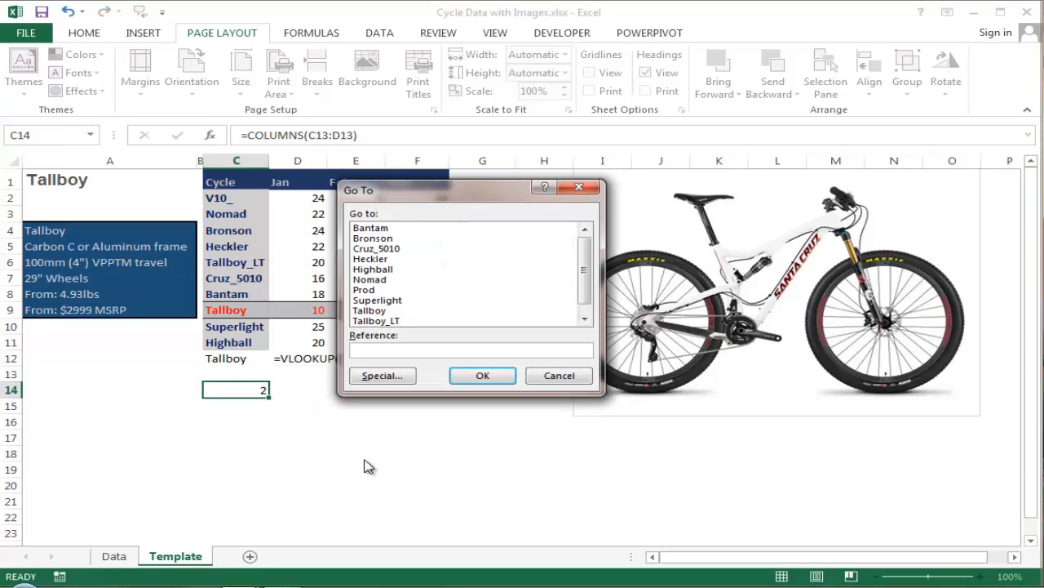
Make the start reference absolute in C14 so the formula reads =COLUMNS($C$13:D13)
{"action": "key", "text": "Escape"}
{"action": "key", "text": "F2"}
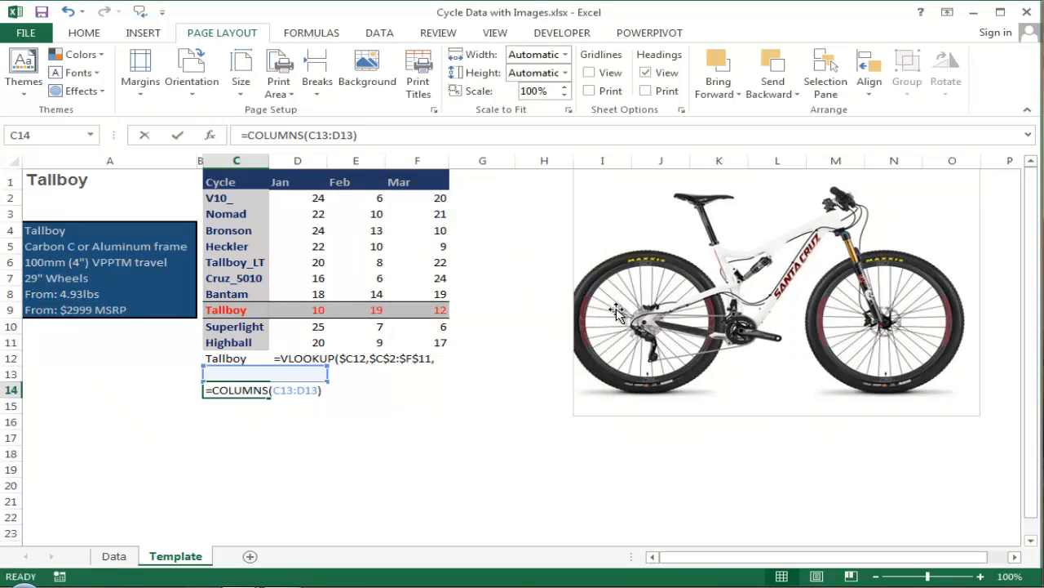
{"action": "left_click", "coordinate": [287, 389]}
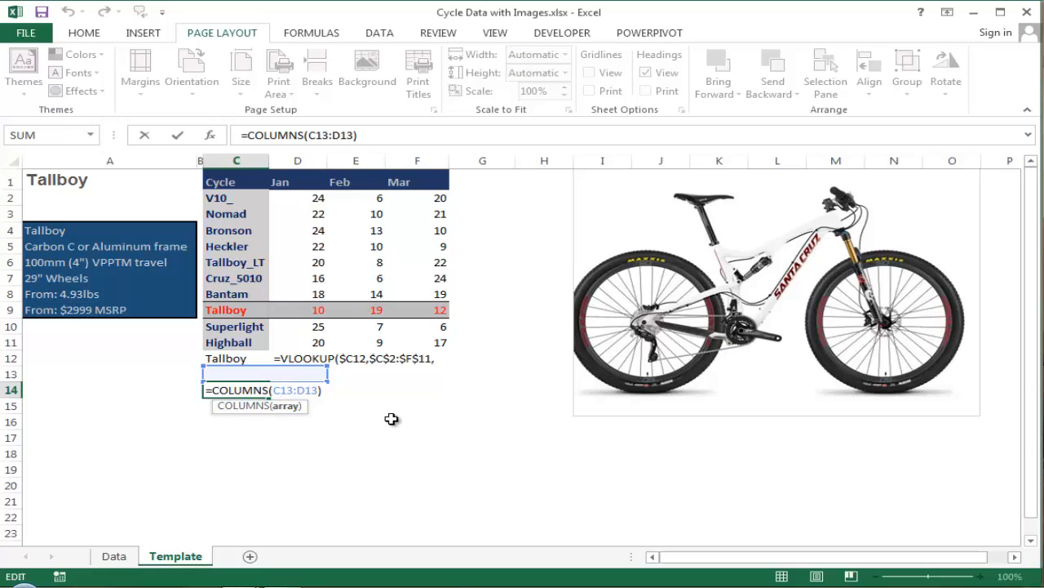
{"action": "key", "text": "F4"}
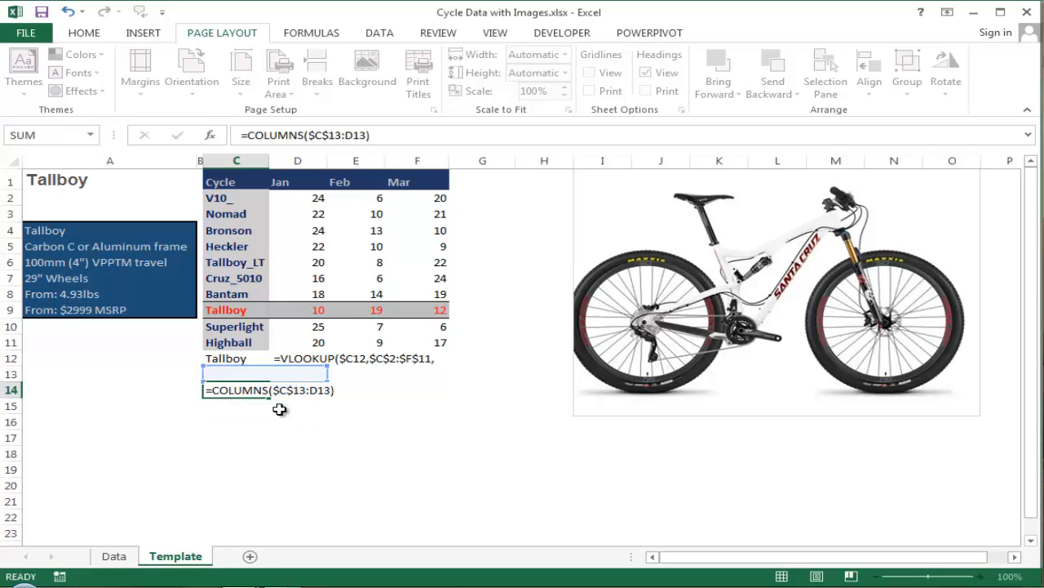
{"action": "key", "text": "ctrl+Return"}
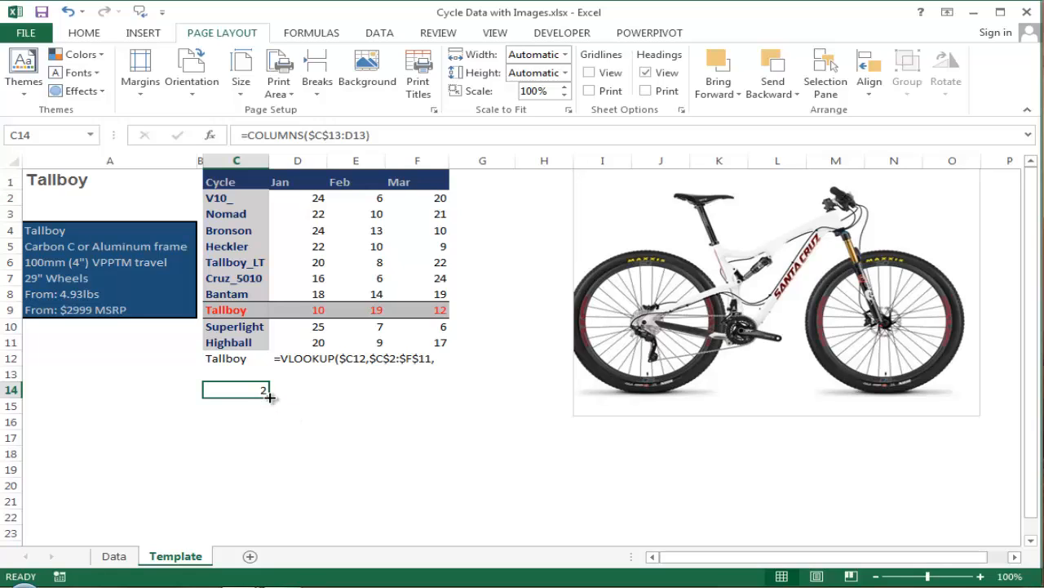
Fill the COLUMNS formula from C14 across to E14 as a test, and undo the fill
{"action": "left_click_drag", "start_coordinate": [269, 397], "coordinate": [383, 396]}
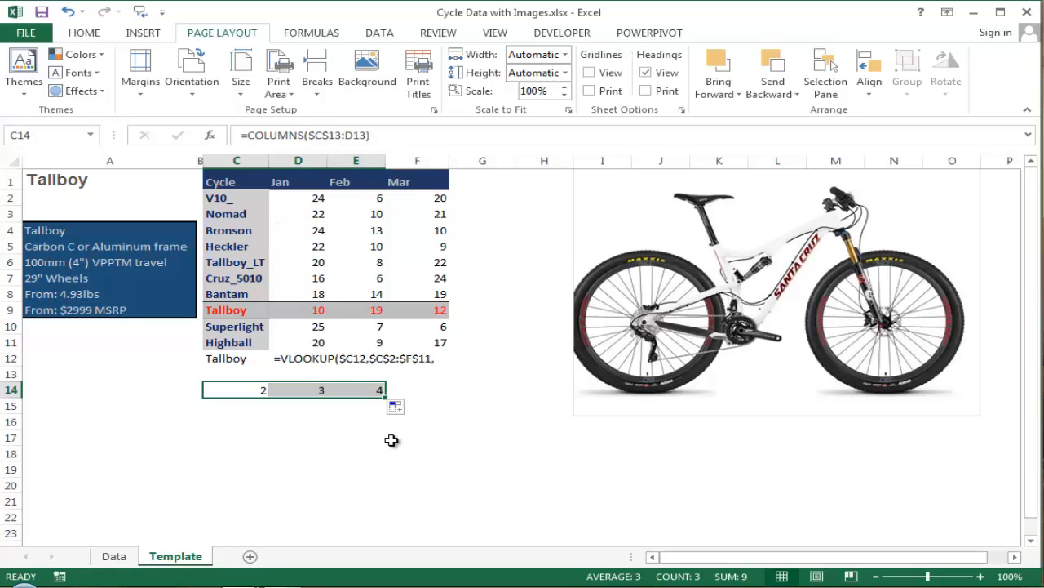
{"action": "left_click", "coordinate": [333, 393]}
{"action": "key", "text": "ctrl+z"}
{"action": "key", "text": "ctrl+z"}
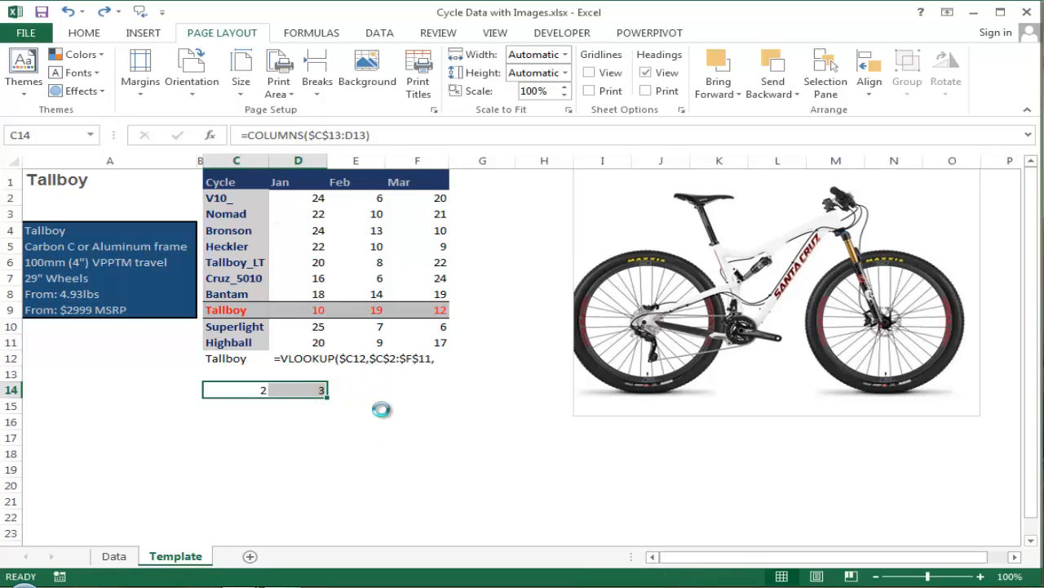
Cut the text COLUMNS($C$13:D13) out of the test formula in C14, leaving the cell empty
{"action": "key", "text": "F2"}
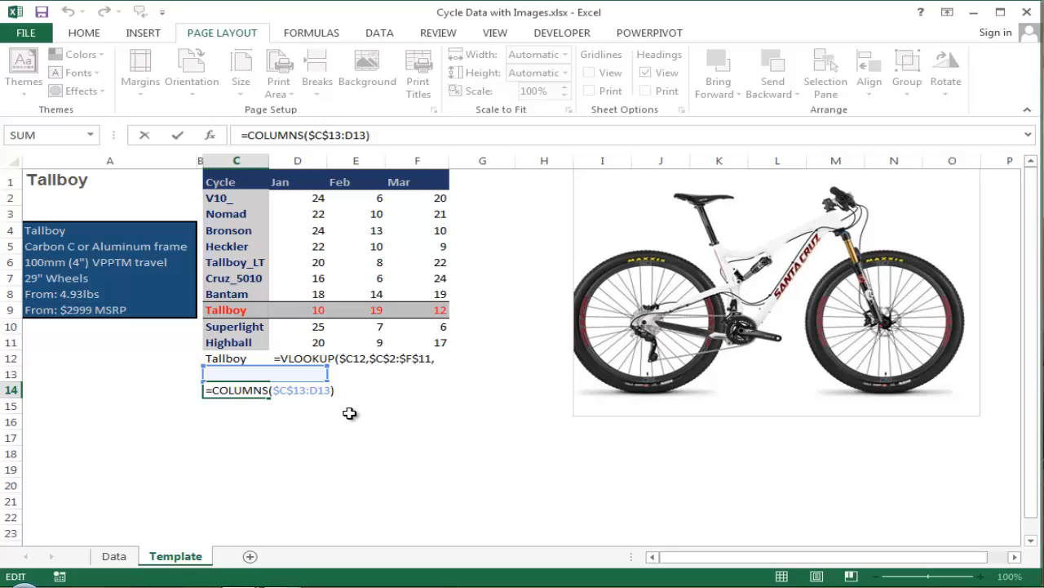
{"action": "key", "text": "shift+Home"}
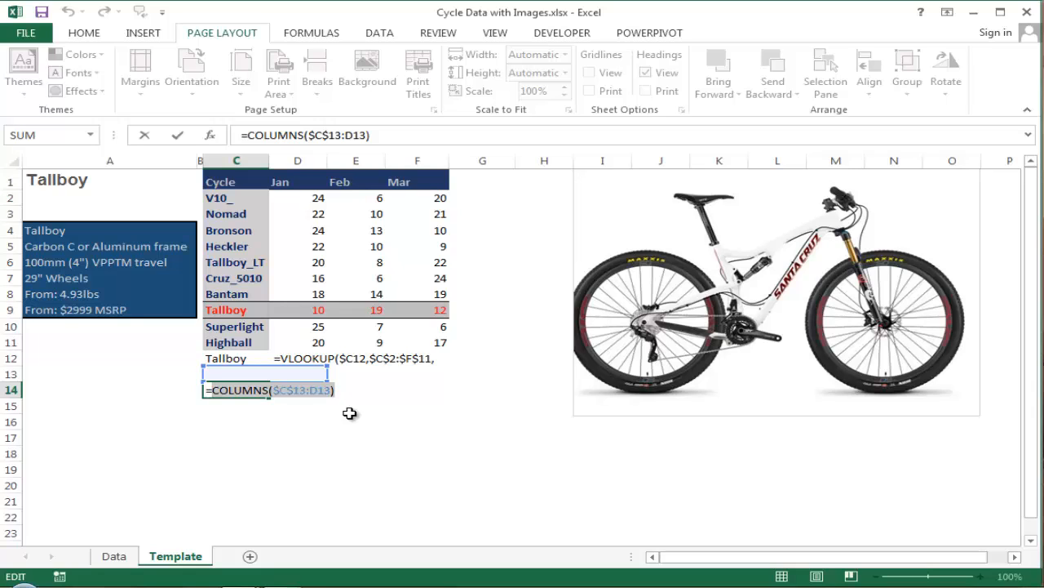
{"action": "key", "text": "Escape"}
Complete the VLOOKUP formula in D12 with COLUMNS($C$13:D13) as the column index and 0 for an exact match
{"action": "key", "text": "Up"}
{"action": "key", "text": "Up"}
{"action": "key", "text": "Right"}
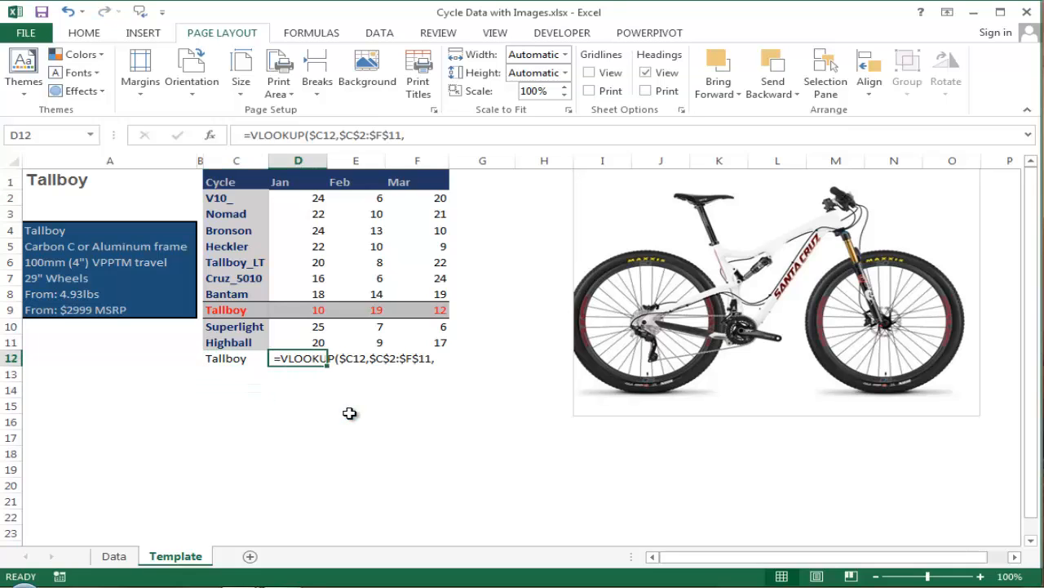
{"action": "key", "text": "F3"}
{"action": "key", "text": "Escape"}
{"action": "key", "text": "F2"}
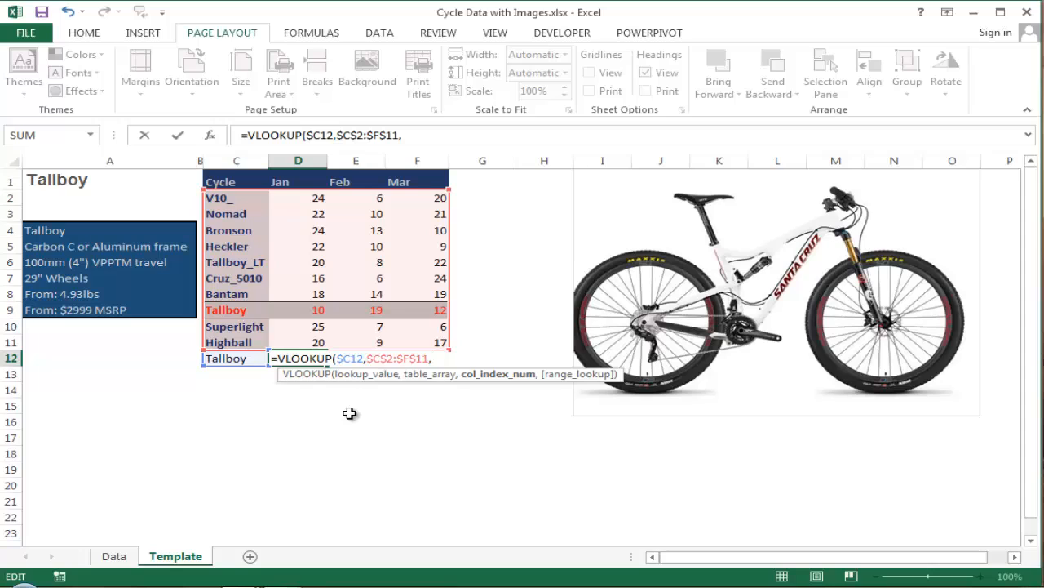
{"action": "type", "text": "COLUMNS($C$13:D13)"}
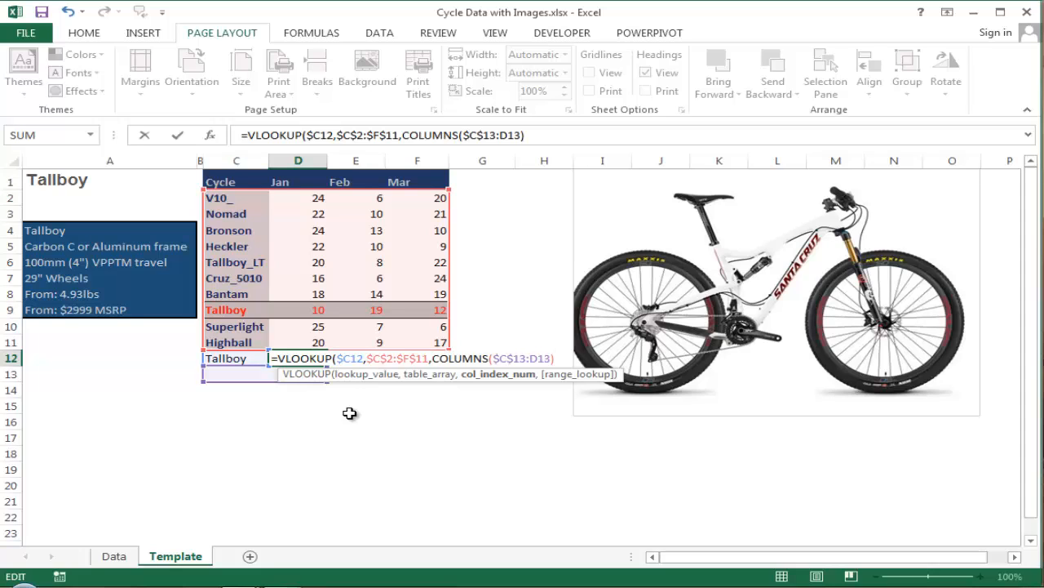
{"action": "type", "text": ","}
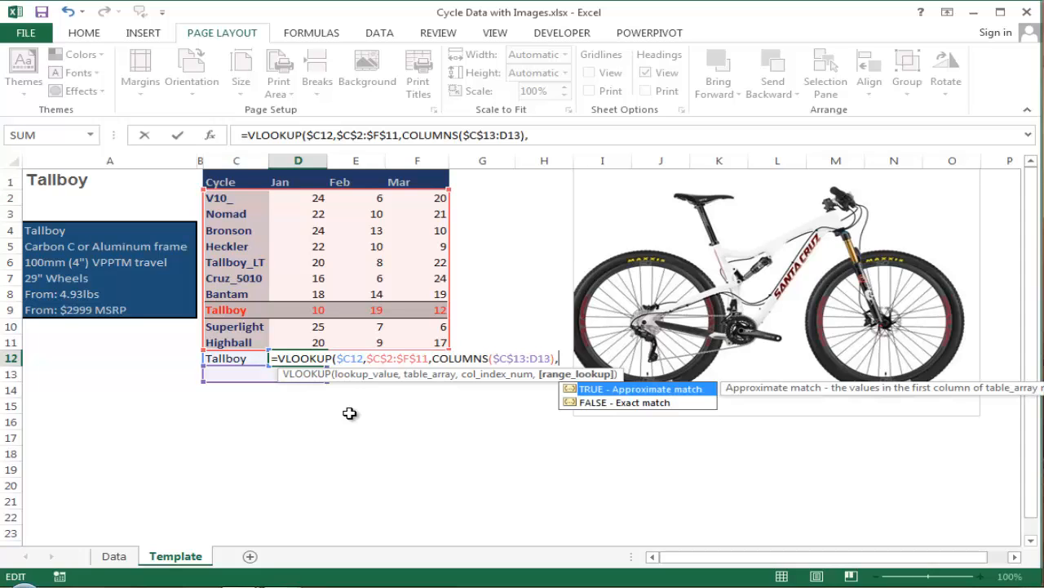
{"action": "type", "text": "0)"}
{"action": "key", "text": "ctrl+Return"}
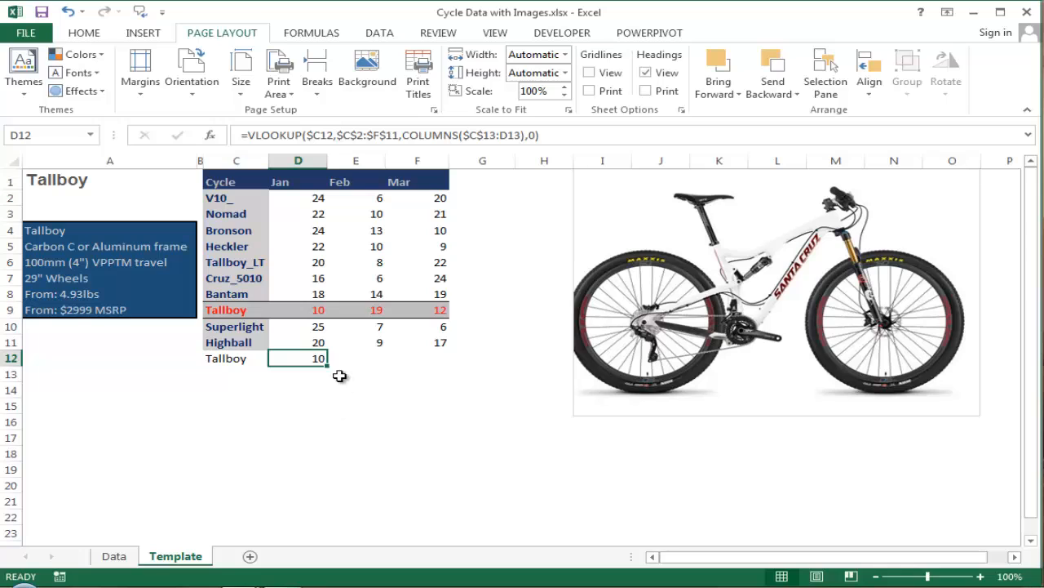
Fill the VLOOKUP formula from D12 across to F12 and compare the row with Tallboy's values in D9:F9
{"action": "left_click_drag", "start_coordinate": [329, 366], "coordinate": [440, 361]}
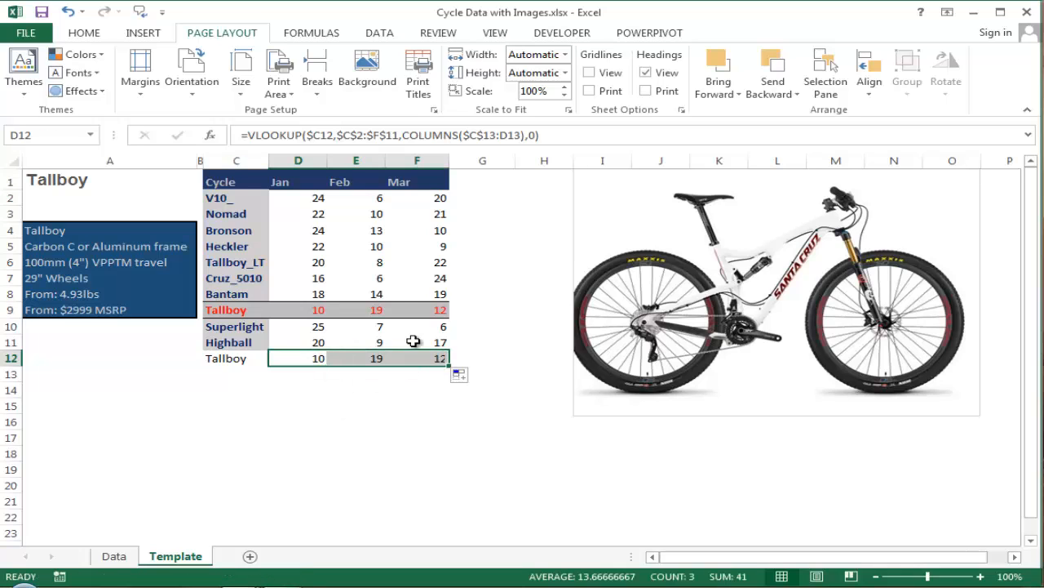
{"action": "left_click_drag", "start_coordinate": [331, 305], "coordinate": [403, 307]}
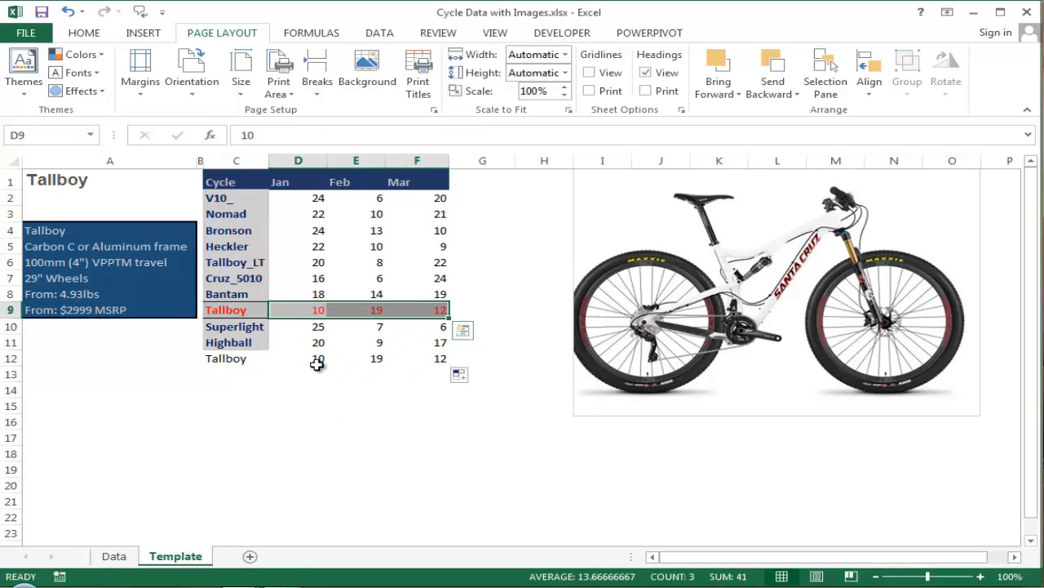
{"action": "left_click_drag", "start_coordinate": [317, 359], "coordinate": [426, 360]}
{"action": "left_click", "coordinate": [397, 404]}
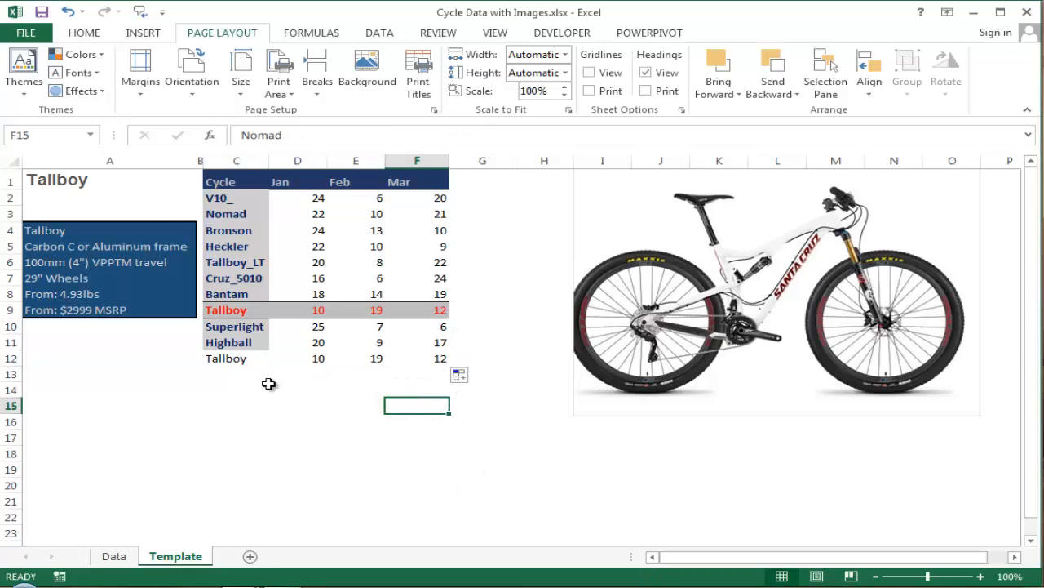
Change the selected cycle in A1 to Cruz_5010 and check the lookup row C12:F12
{"action": "left_click", "coordinate": [75, 181]}
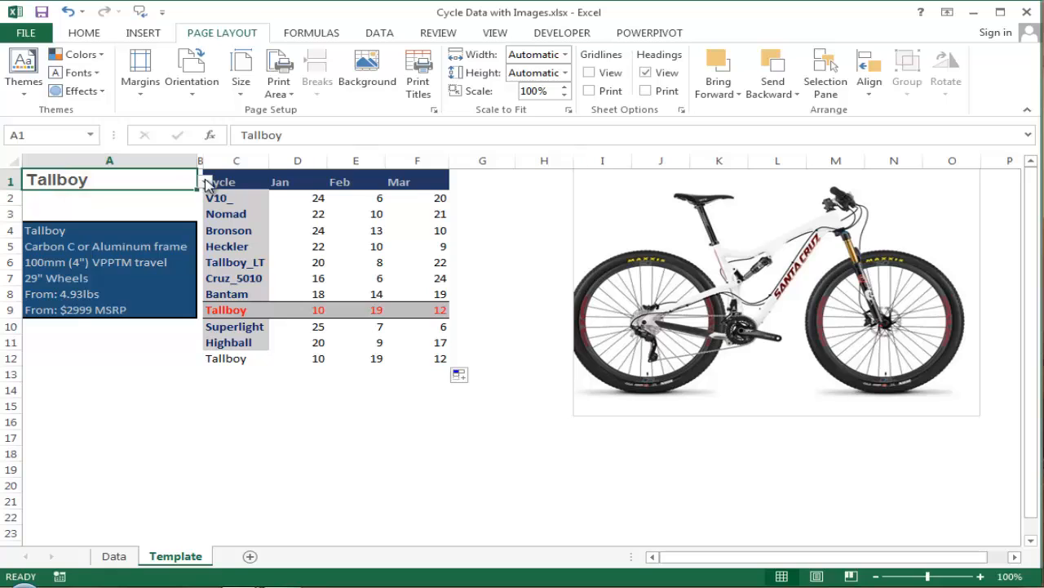
{"action": "left_click", "coordinate": [206, 182]}
{"action": "left_click", "coordinate": [87, 223]}
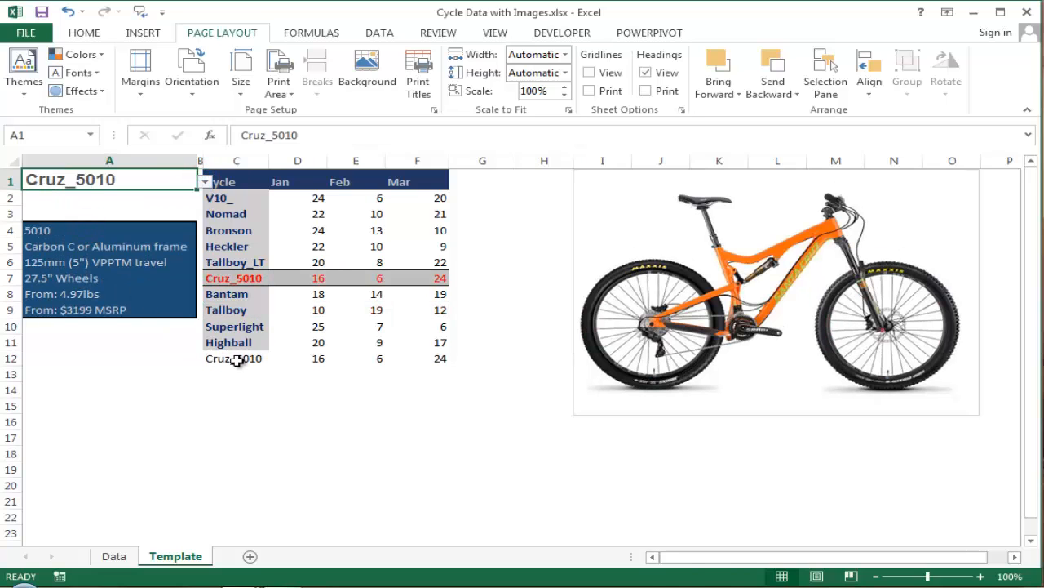
{"action": "left_click_drag", "start_coordinate": [237, 361], "coordinate": [431, 359]}
{"action": "left_click", "coordinate": [488, 356]}
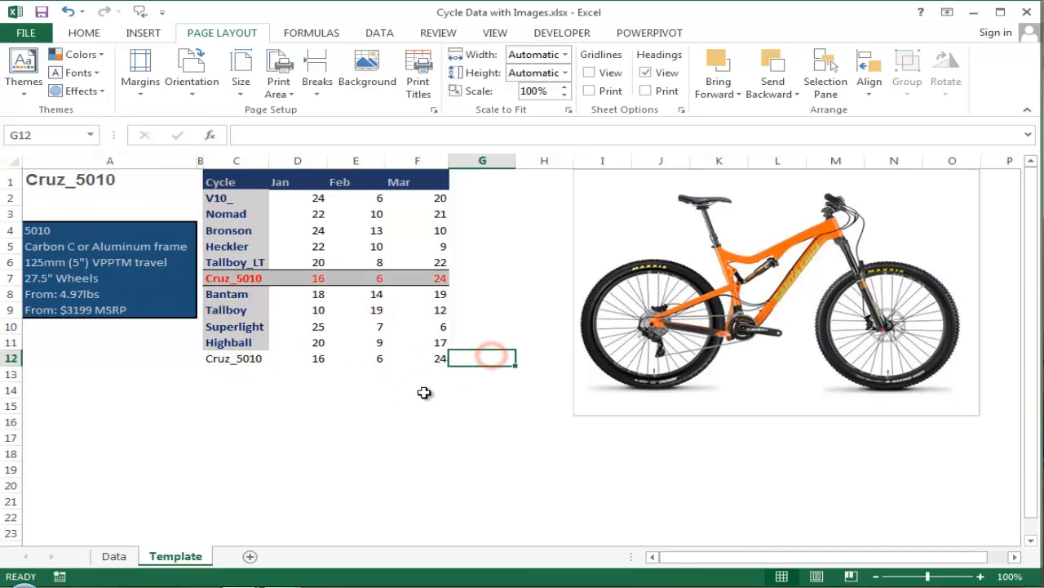
{"action": "left_click", "coordinate": [463, 390]}
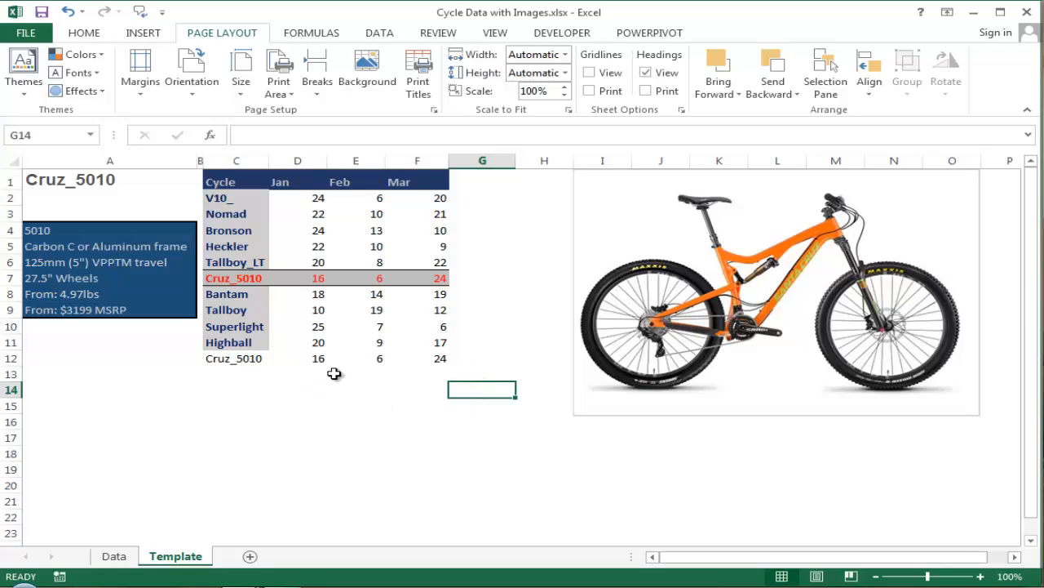
Examine the cycle data in C2:F11 alongside the lookup row C12:F12 as the source for a chart
{"action": "left_click_drag", "start_coordinate": [250, 197], "coordinate": [247, 343]}
{"action": "left_click", "coordinate": [373, 388]}
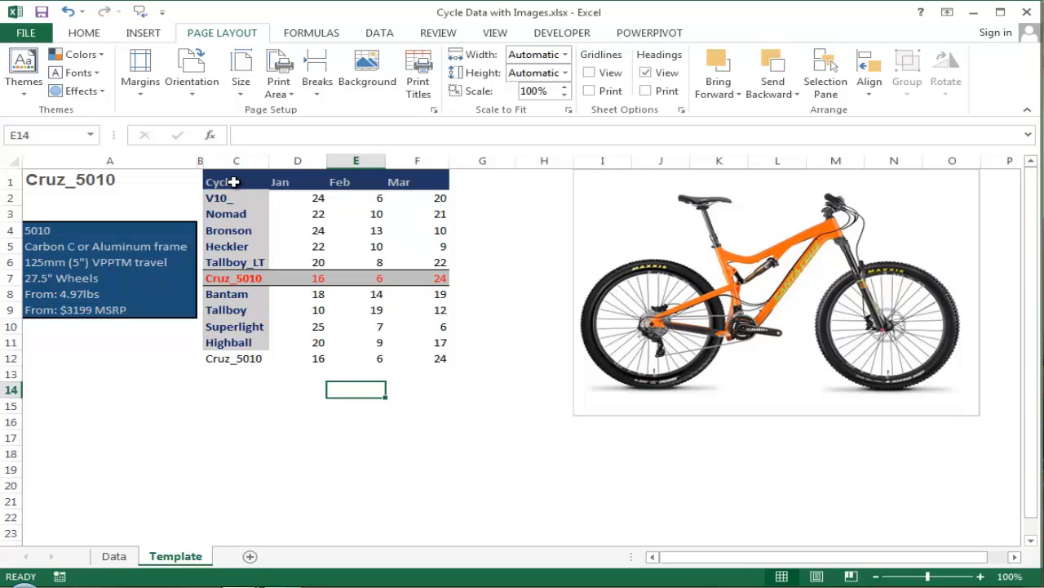
{"action": "left_click_drag", "start_coordinate": [233, 182], "coordinate": [431, 350]}
{"action": "left_click", "coordinate": [277, 326]}
{"action": "left_click", "coordinate": [235, 200]}
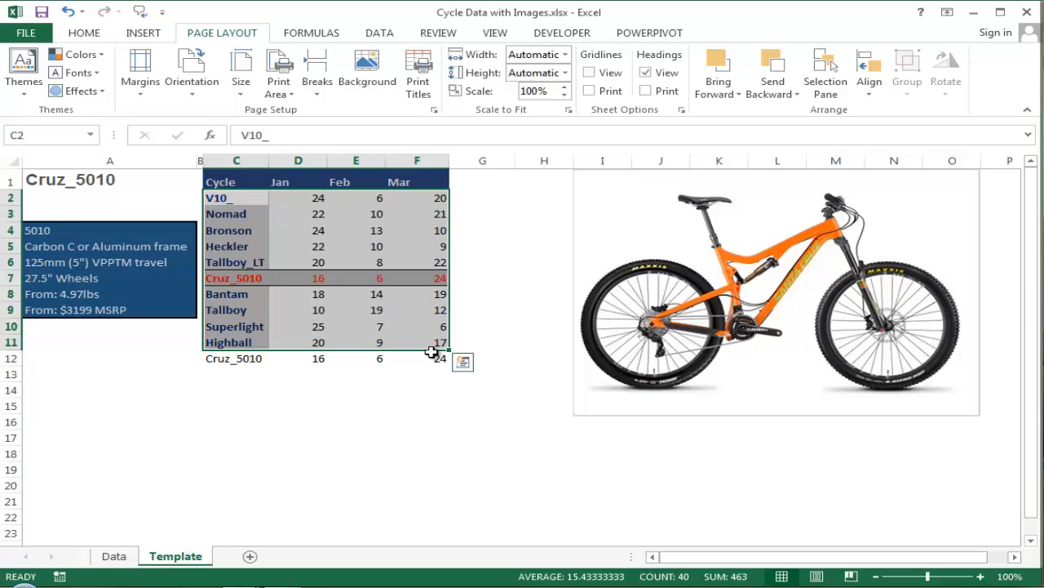
{"action": "left_click", "coordinate": [433, 358]}
{"action": "left_click_drag", "start_coordinate": [210, 358], "coordinate": [407, 356]}
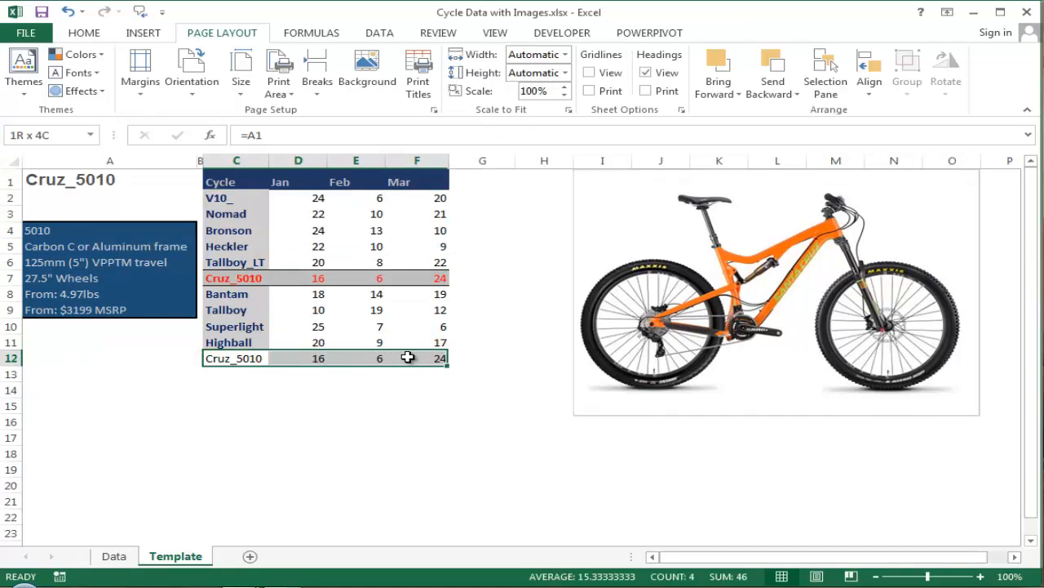
{"action": "left_click", "coordinate": [442, 373]}
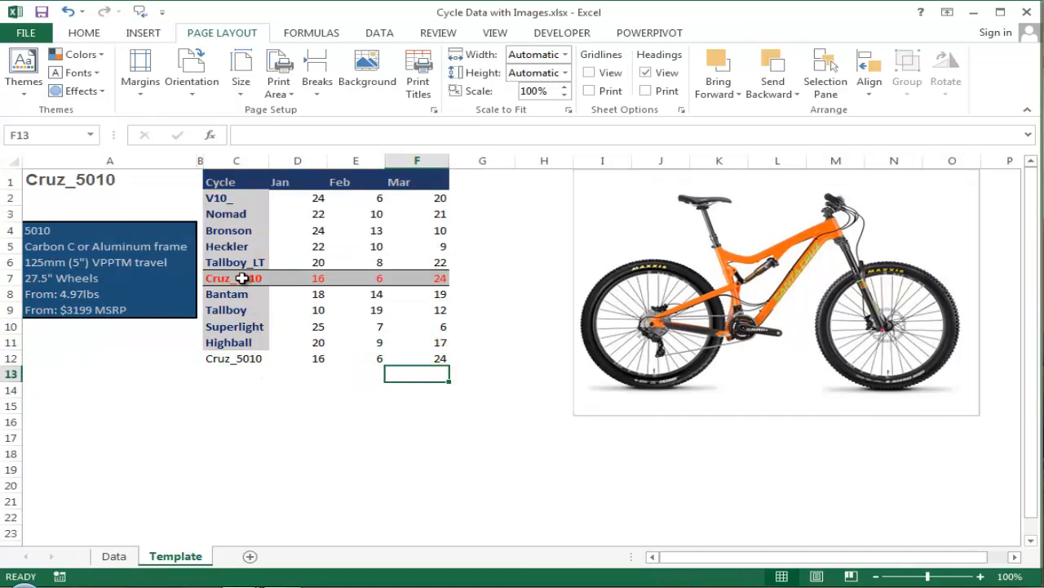
Review how the lookup row C12:F12 is linked to the cycle selected in A1
{"action": "left_click", "coordinate": [114, 178]}
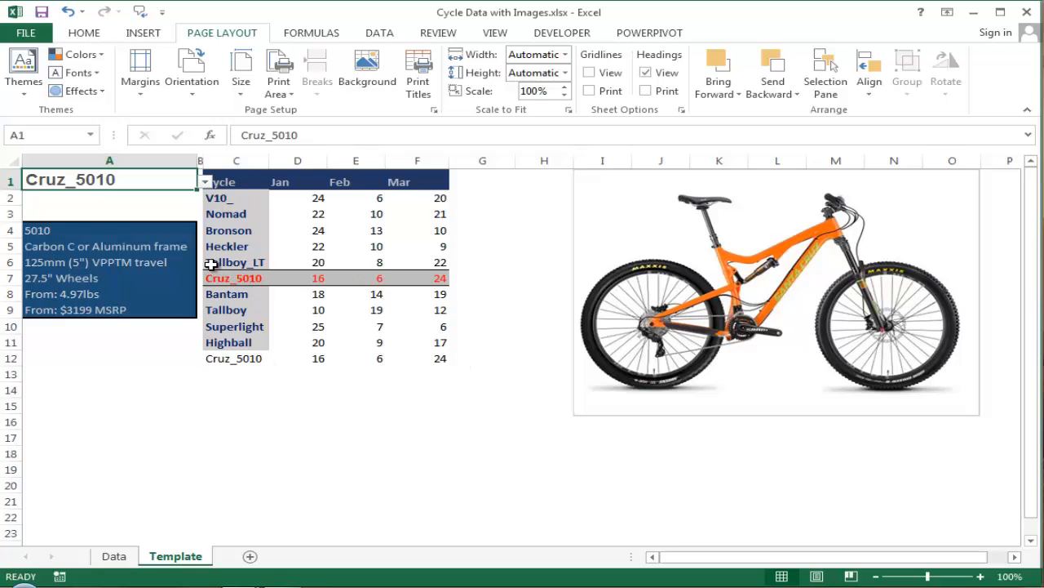
{"action": "left_click", "coordinate": [444, 356]}
{"action": "left_click", "coordinate": [239, 358]}
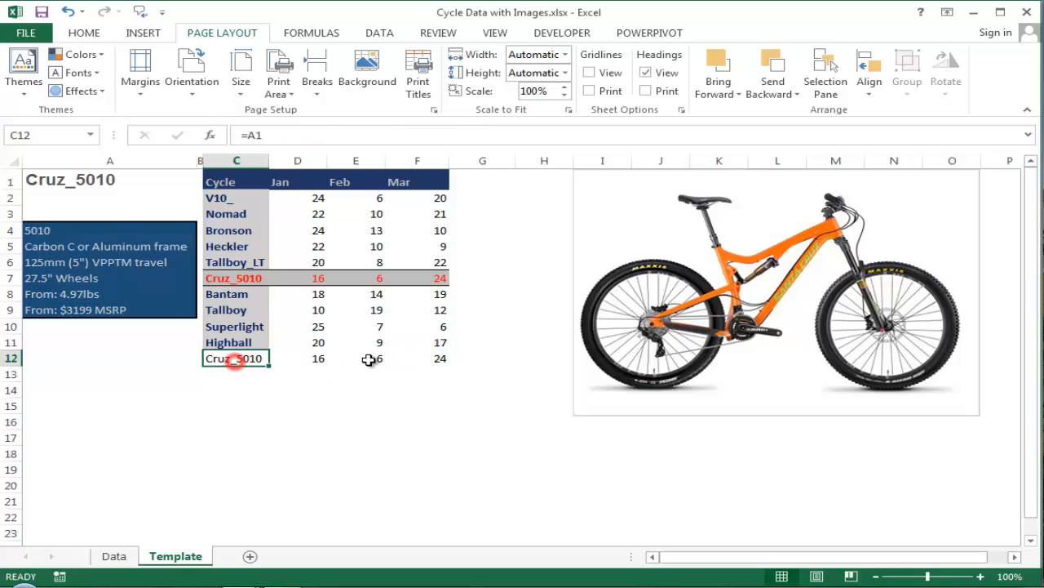
{"action": "left_click", "coordinate": [433, 351], "text": "shift"}
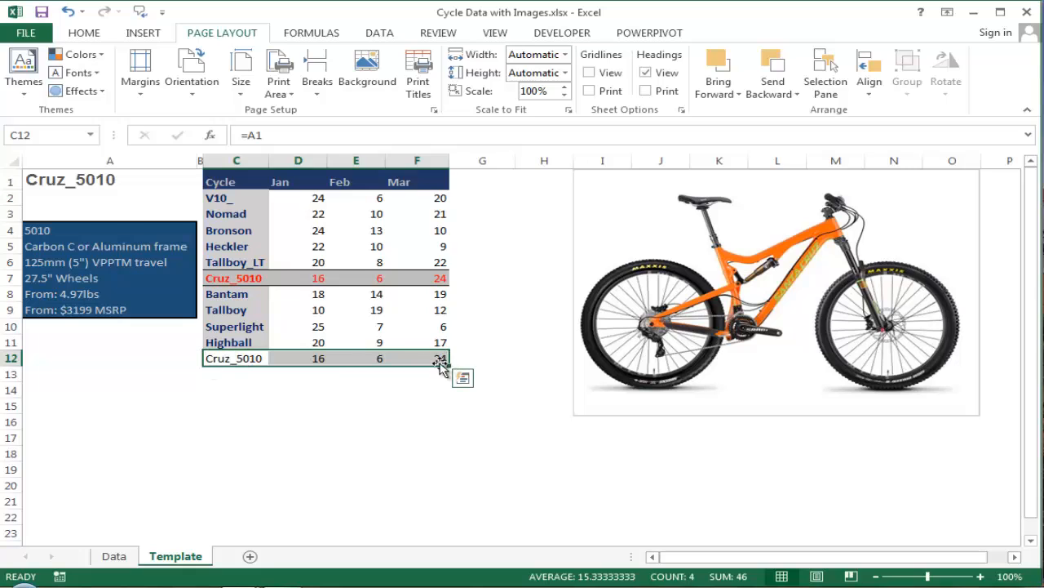
{"action": "left_click", "coordinate": [49, 179]}
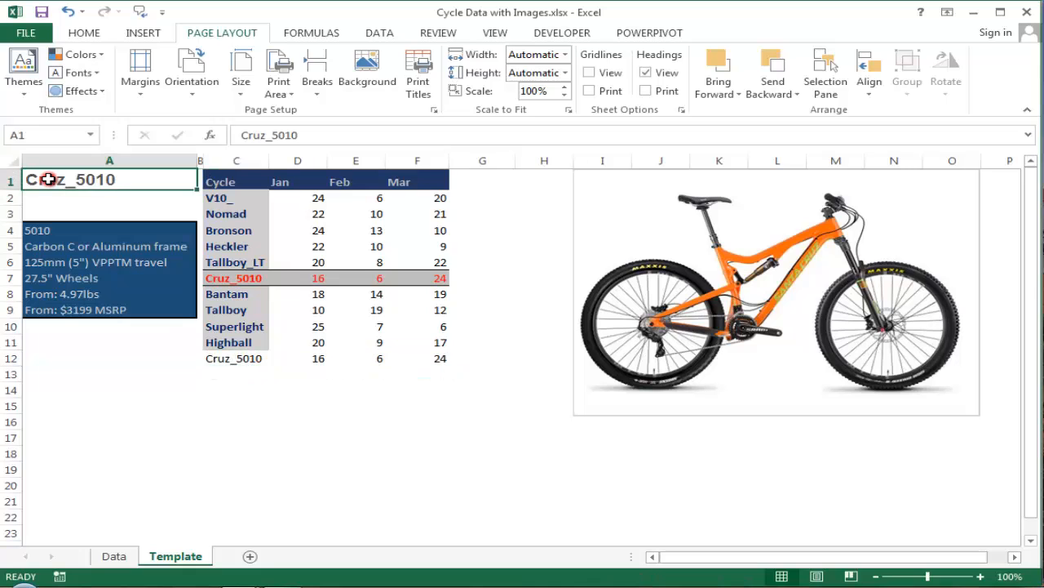
{"action": "left_click", "coordinate": [255, 355]}
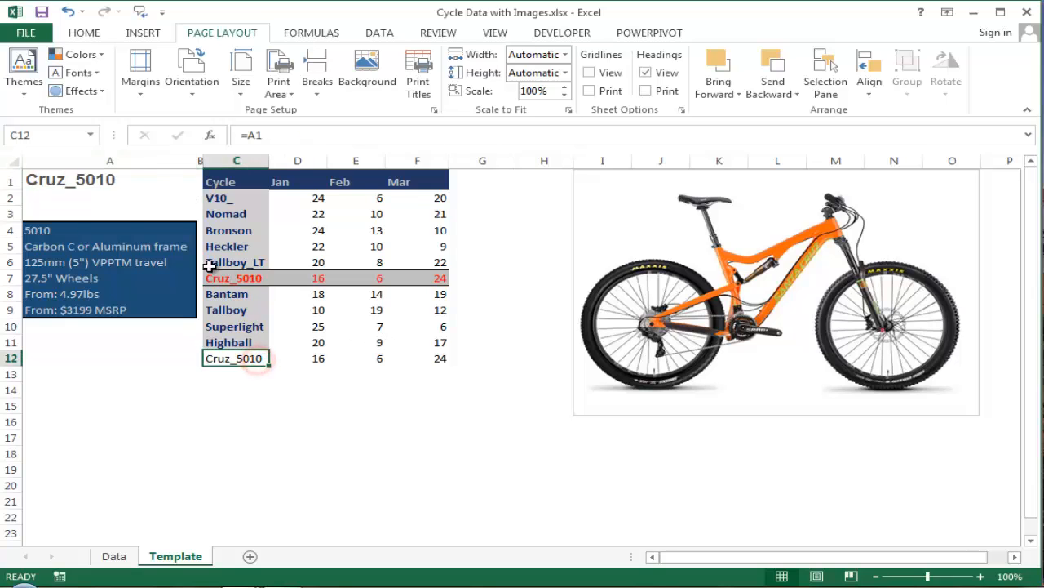
{"action": "left_click", "coordinate": [81, 180]}
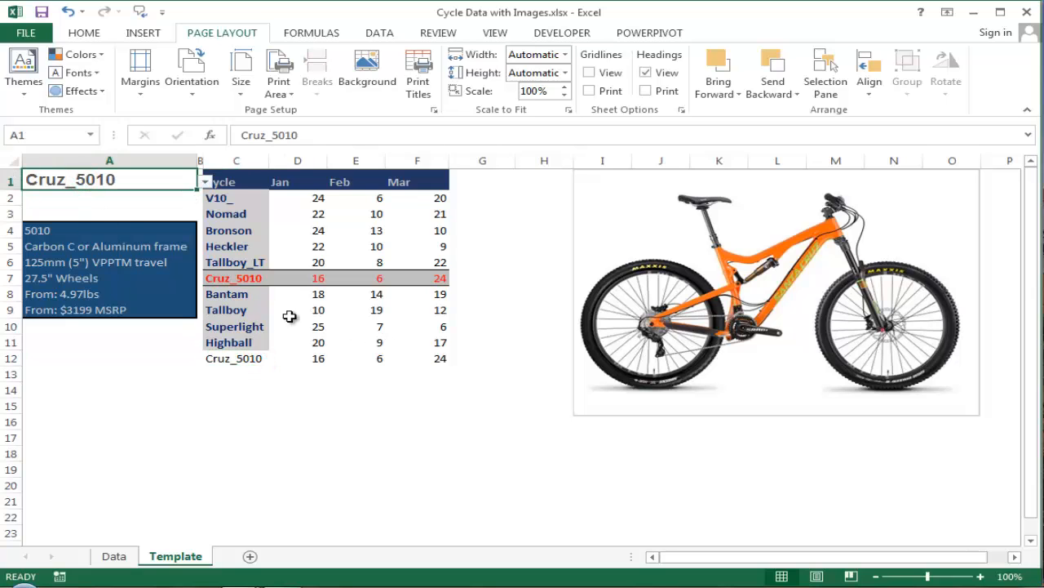
Insert a basic 2-D line chart from C1:F12 and move it over columns A to F, starting at about row 8
{"action": "left_click_drag", "start_coordinate": [220, 178], "coordinate": [431, 355]}
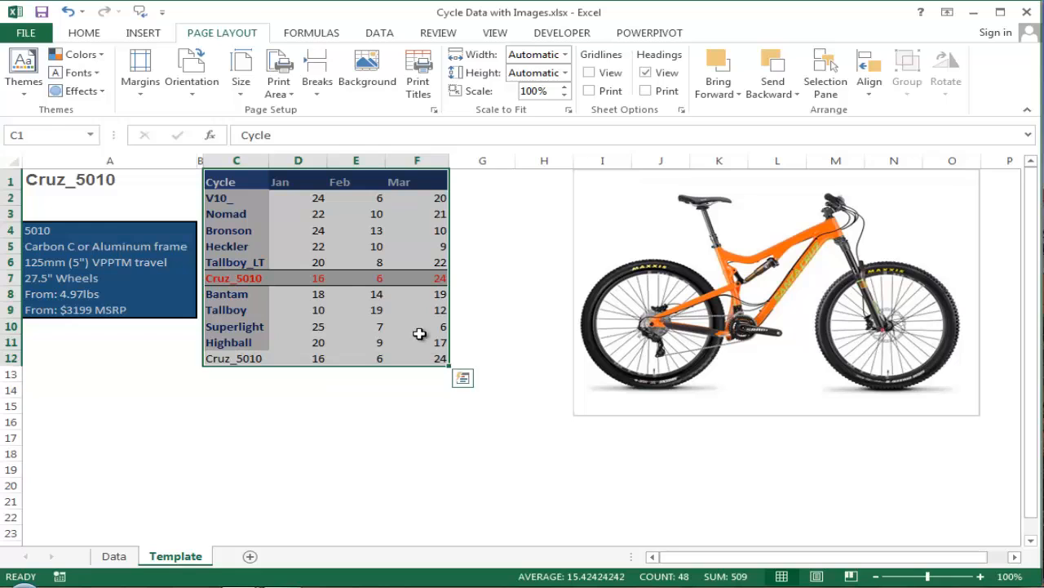
{"action": "left_click", "coordinate": [144, 34]}
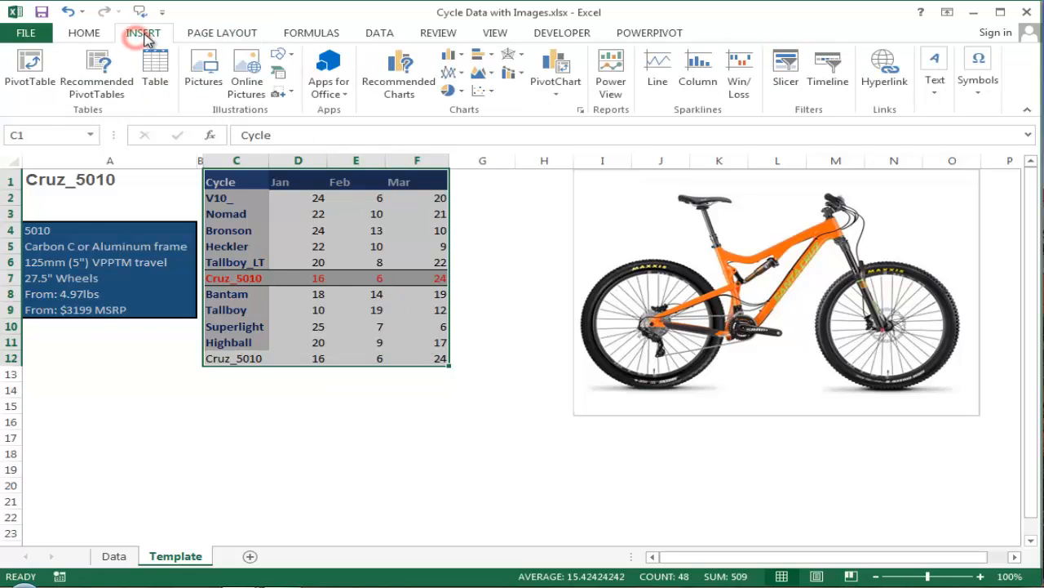
{"action": "left_click", "coordinate": [447, 75]}
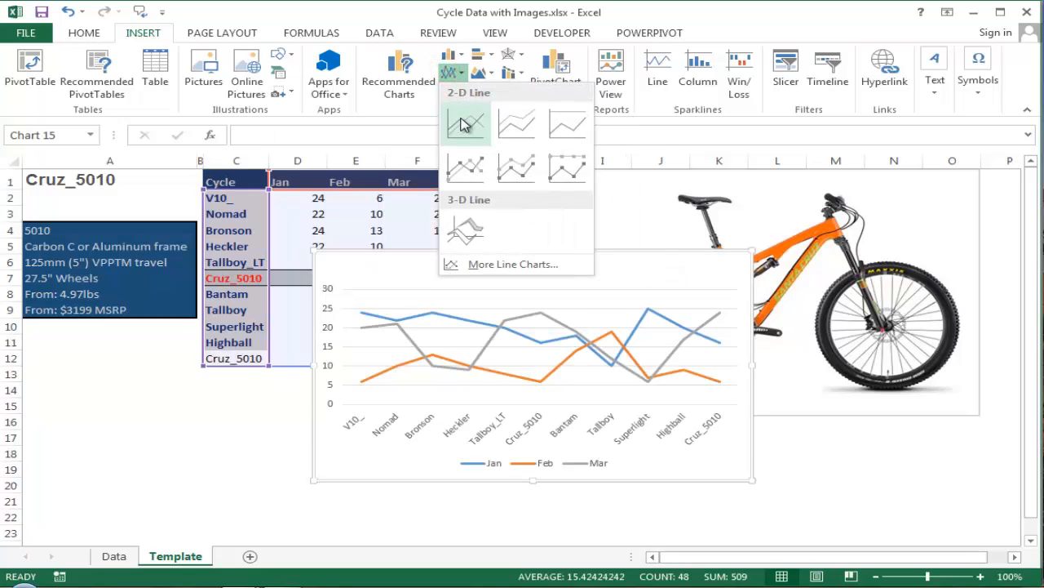
{"action": "left_click", "coordinate": [462, 124]}
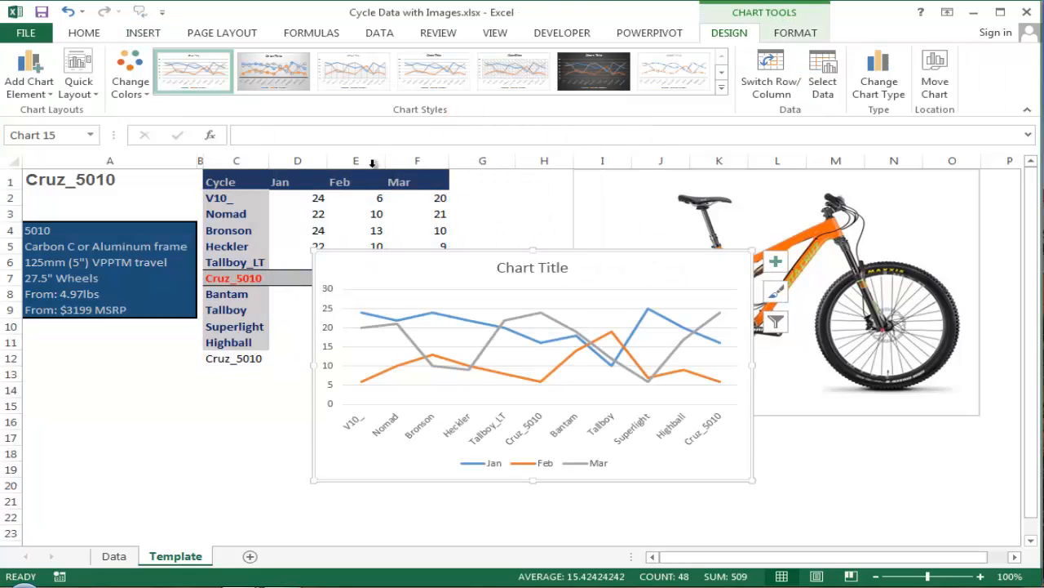
{"action": "mouse_move", "coordinate": [445, 266]}
{"action": "left_mouse_down"}
{"action": "mouse_move", "coordinate": [378, 293]}
{"action": "mouse_move", "coordinate": [156, 301]}
{"action": "left_mouse_up"}
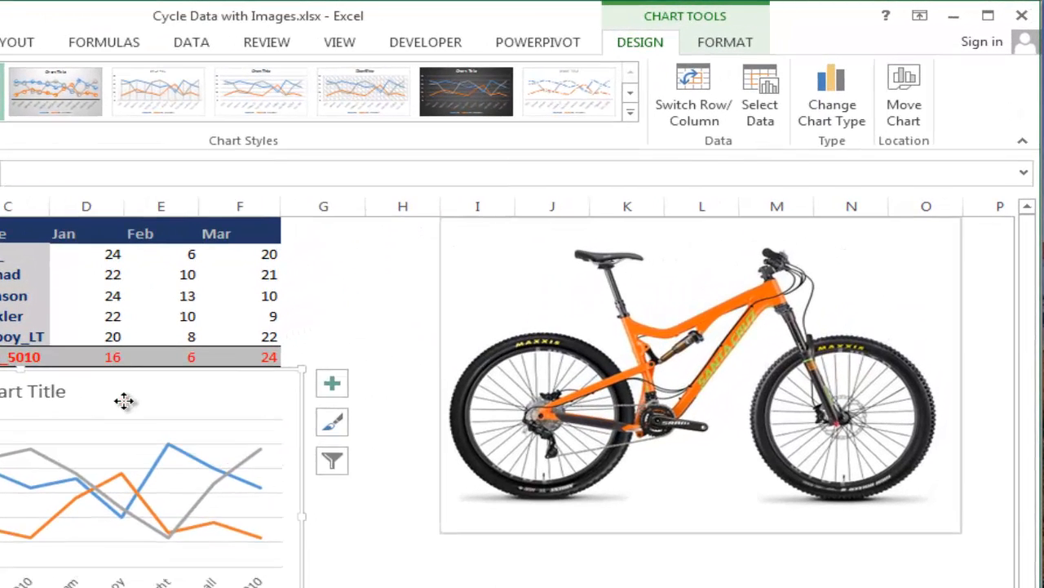
Move the chart down to start at about row 10 and switch its rows and columns so each cycle is plotted across the months
{"action": "left_click_drag", "start_coordinate": [328, 313], "coordinate": [320, 341]}
{"action": "left_click_drag", "start_coordinate": [114, 437], "coordinate": [114, 436]}
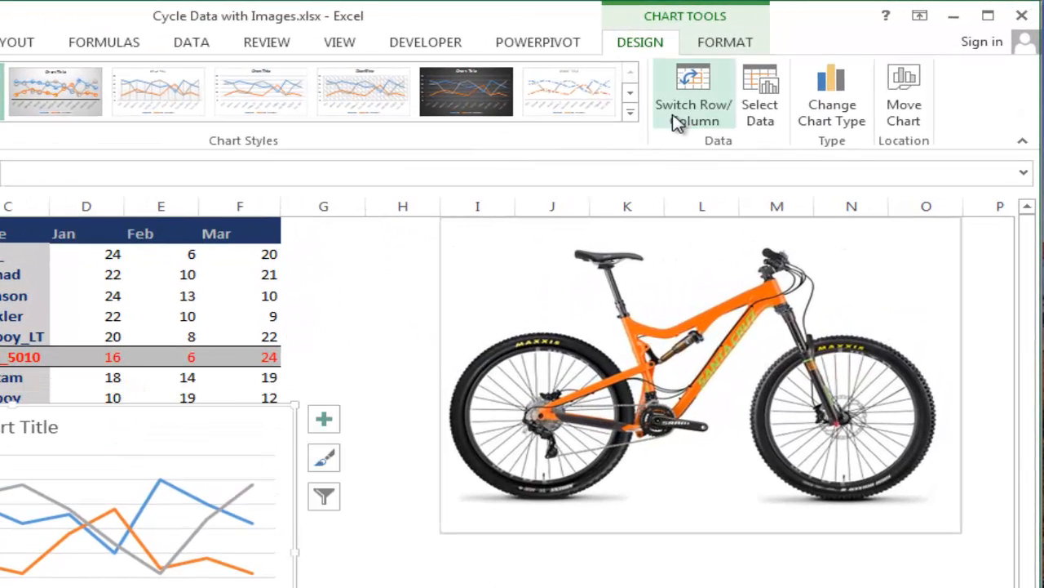
{"action": "left_click", "coordinate": [103, 431]}
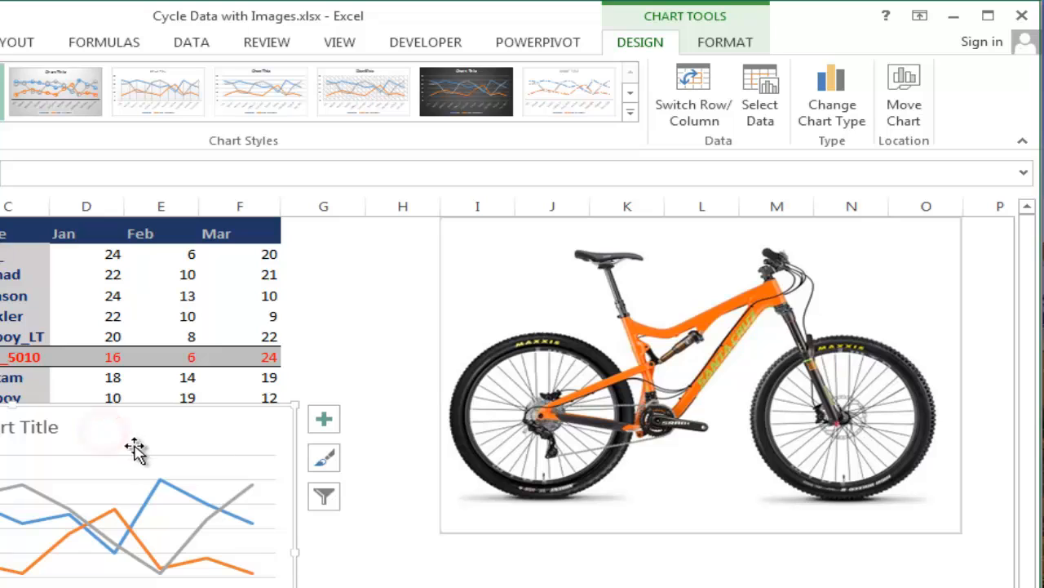
{"action": "left_click", "coordinate": [700, 122]}
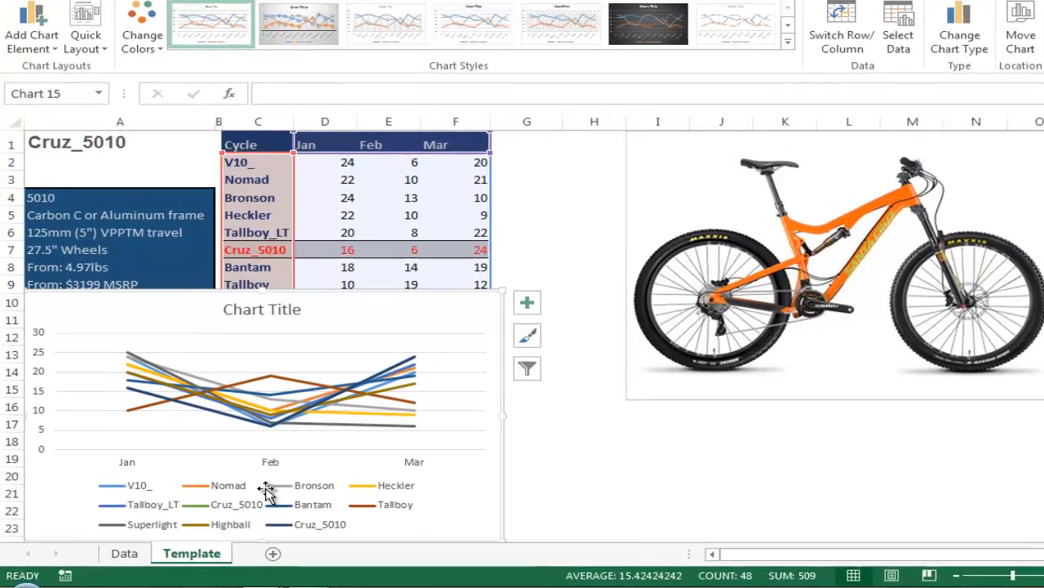
Delete the chart's legend and shrink the chart so it starts at row 13, just below the lookup row
{"action": "left_click", "coordinate": [246, 496]}
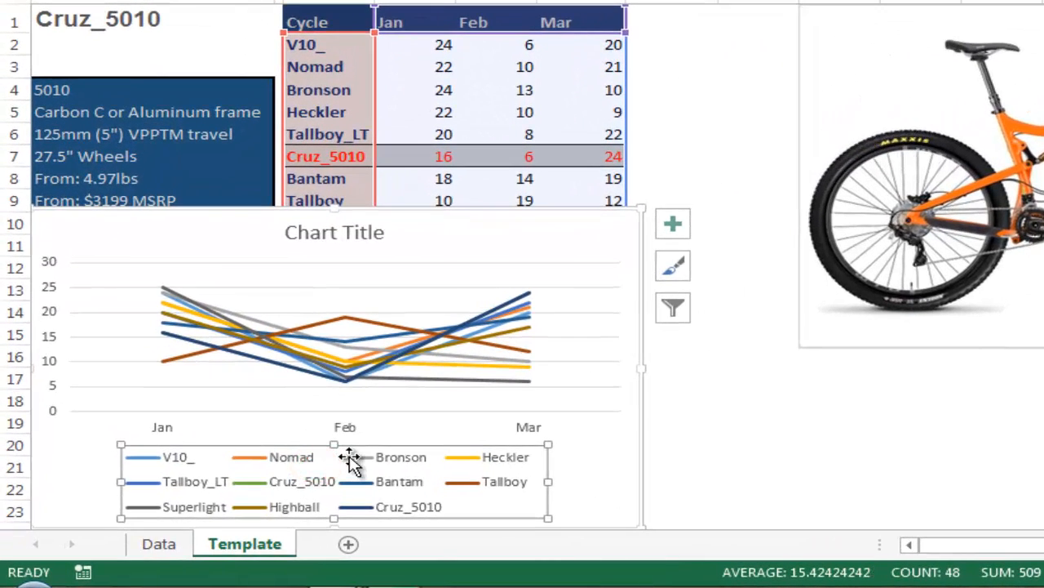
{"action": "key", "text": "Delete"}
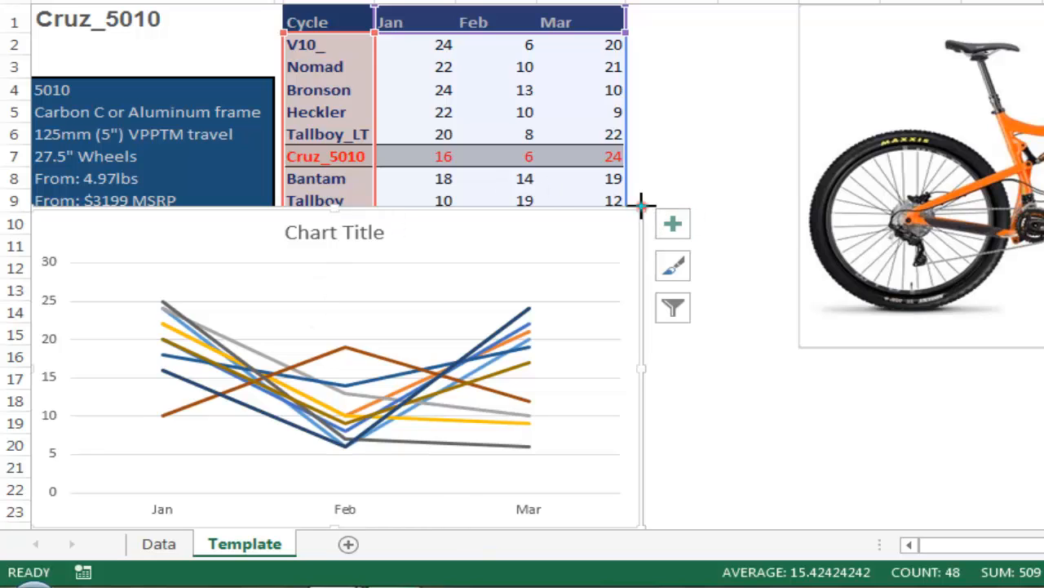
{"action": "left_click_drag", "start_coordinate": [643, 206], "coordinate": [632, 280]}
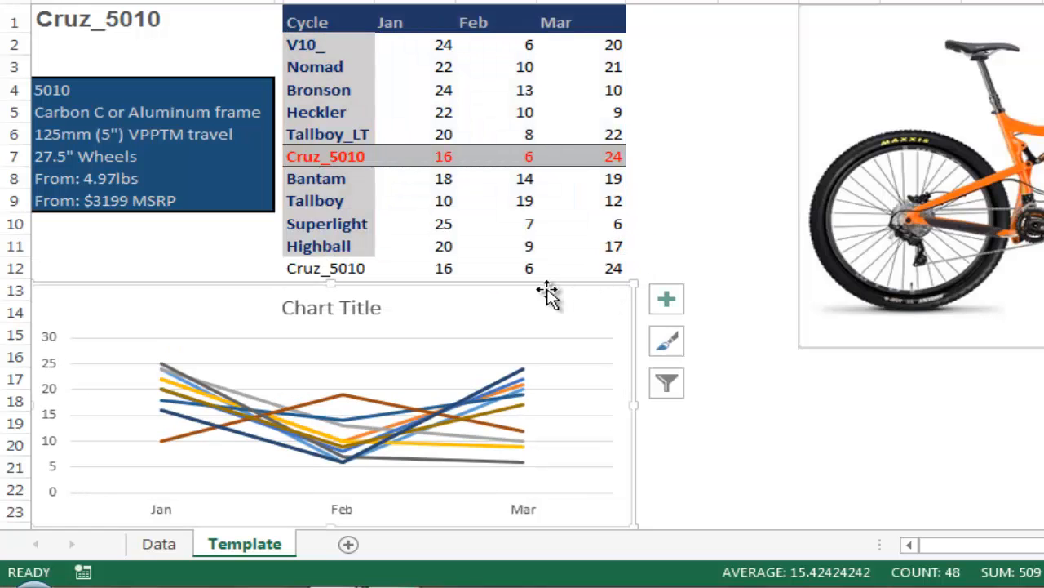
Step between the chart's line series to check which data row each one plots, compared with the lookup row C12:F12
{"action": "left_click", "coordinate": [403, 308]}
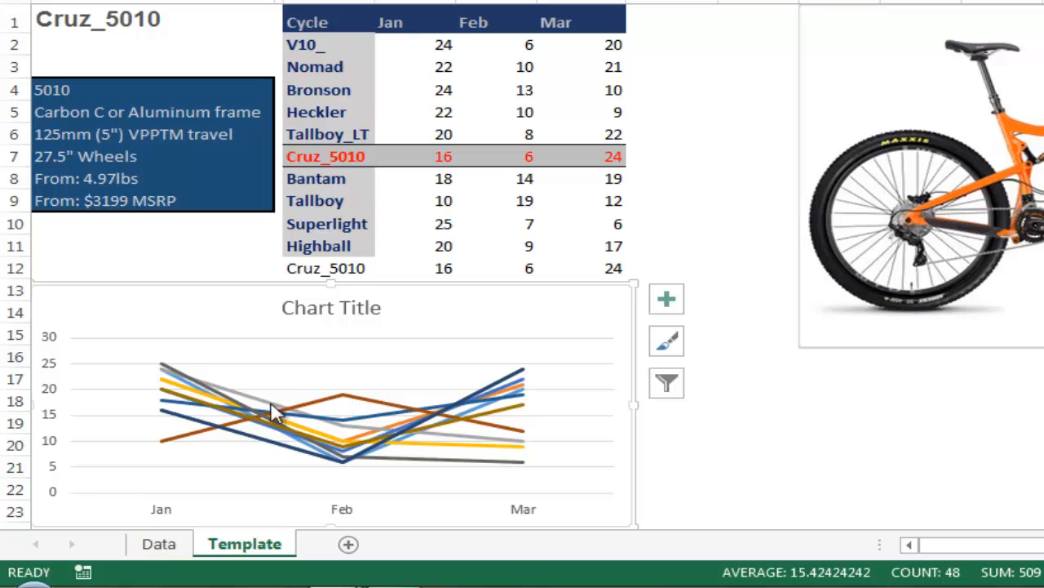
{"action": "left_click", "coordinate": [331, 398]}
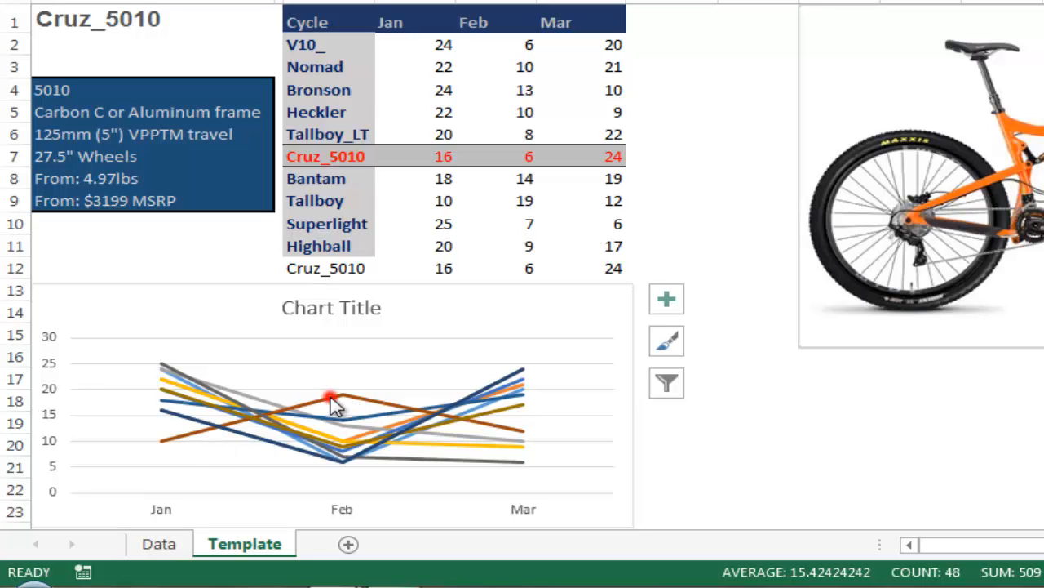
{"action": "left_click", "coordinate": [422, 343]}
{"action": "left_click", "coordinate": [589, 316]}
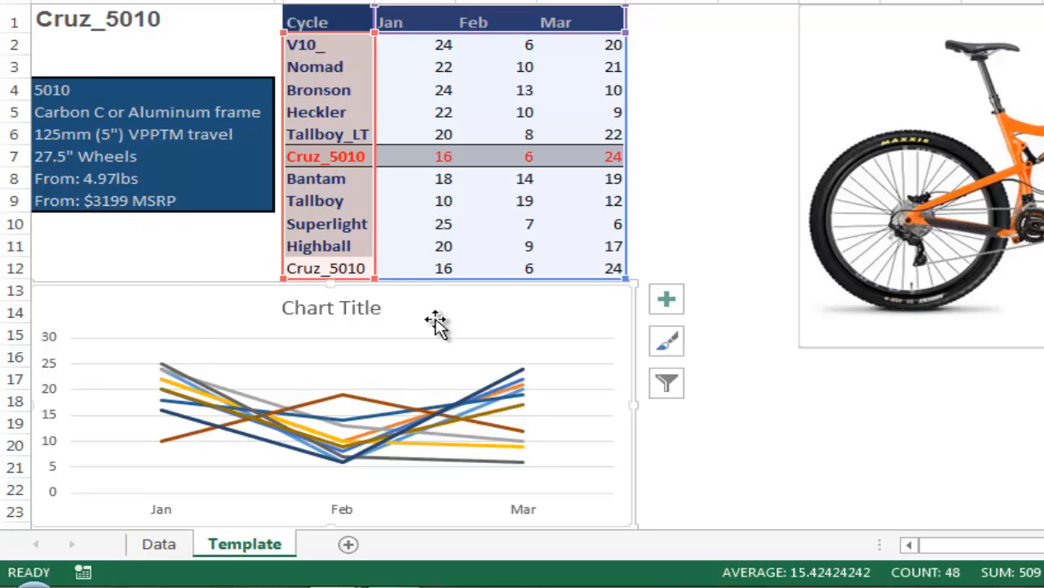
{"action": "left_click", "coordinate": [266, 269]}
{"action": "left_click", "coordinate": [539, 272]}
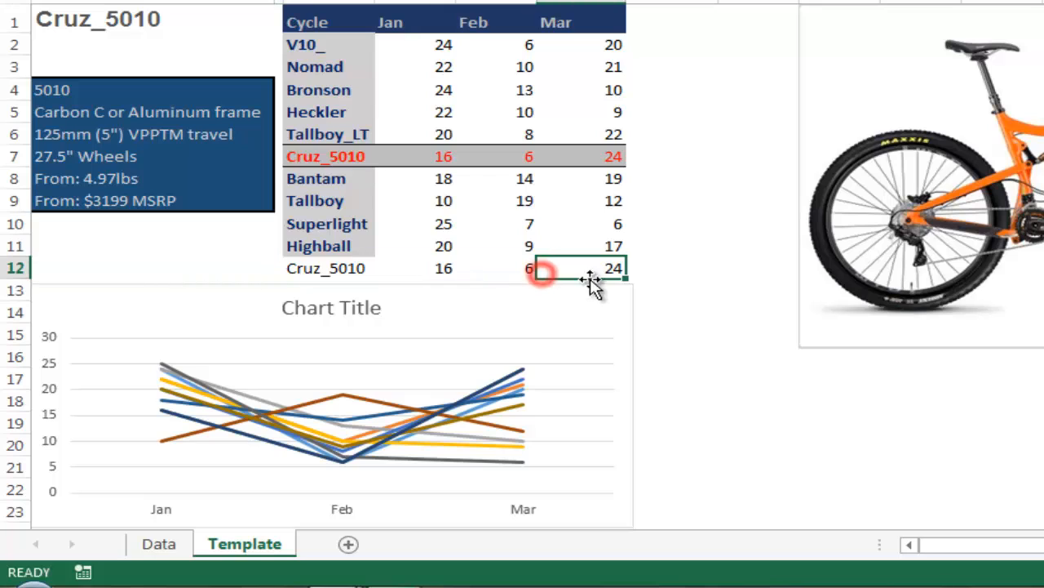
{"action": "left_click", "coordinate": [365, 401]}
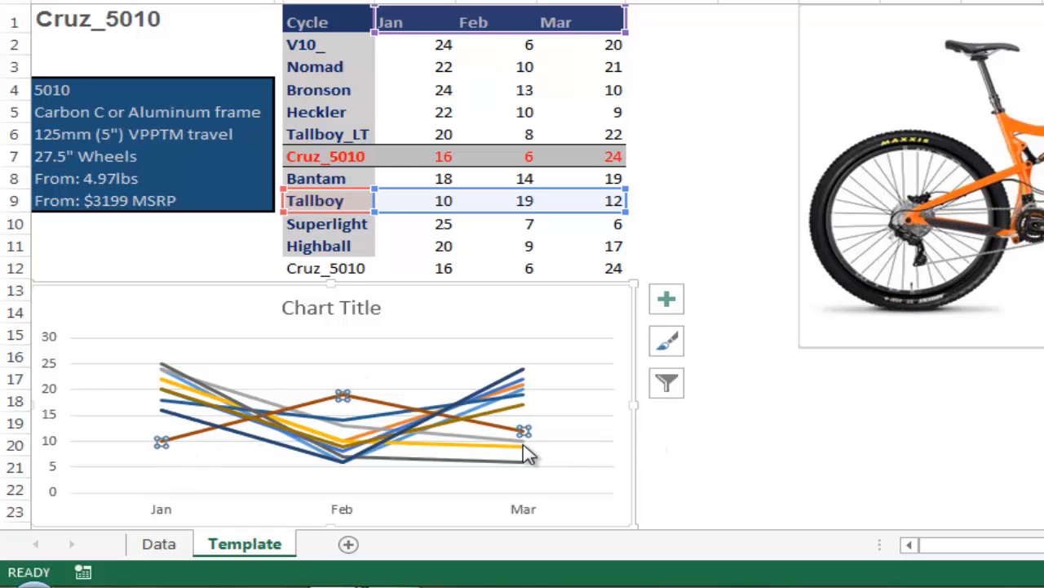
{"action": "key", "text": "Down"}
{"action": "key", "text": "Up"}
{"action": "key", "text": "Down"}
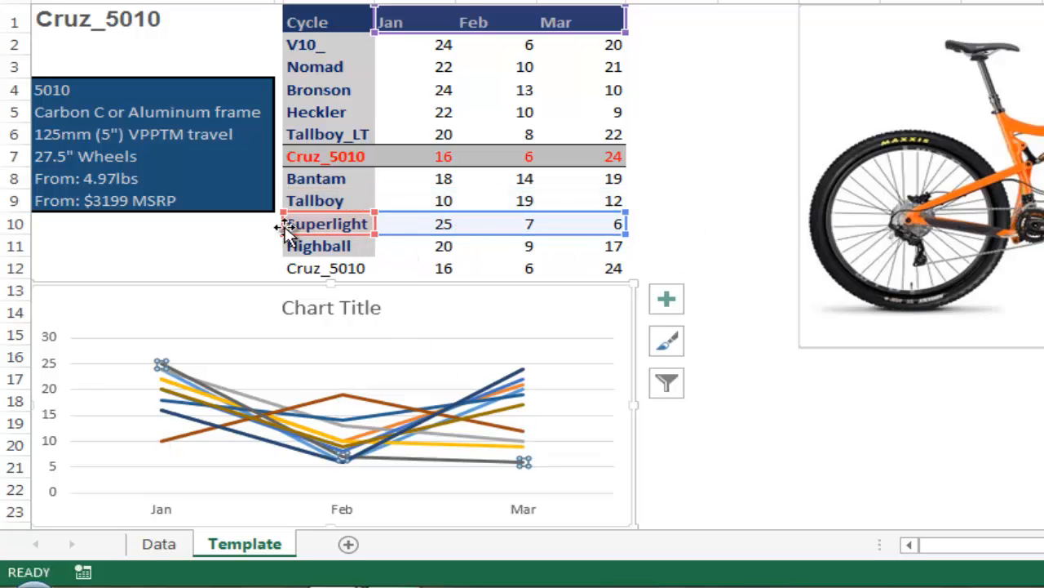
{"action": "key", "text": "Up"}
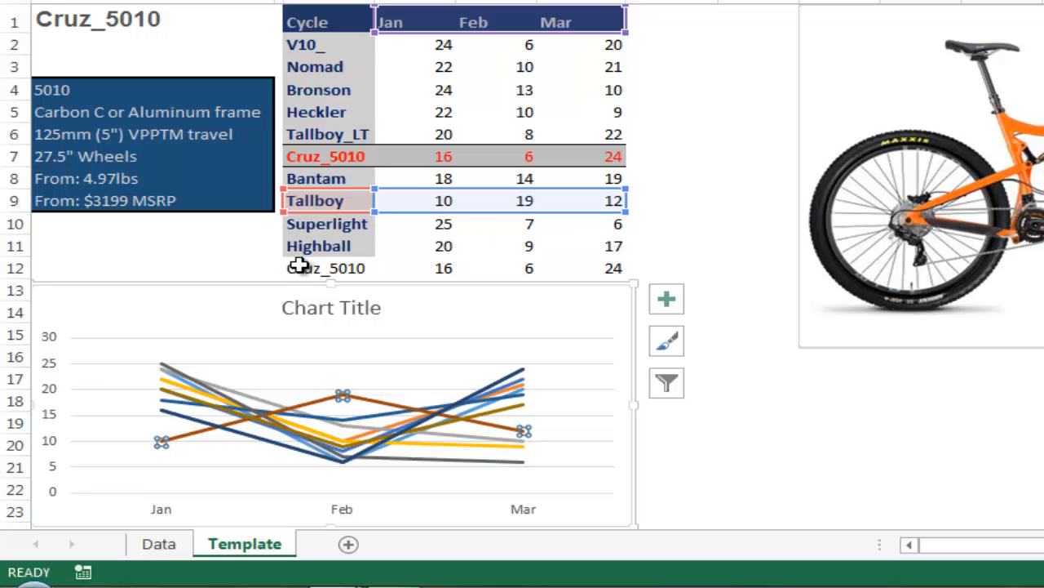
Select the chart series that is plotted from the lookup row C12:F12
{"action": "left_click_drag", "start_coordinate": [298, 266], "coordinate": [617, 269]}
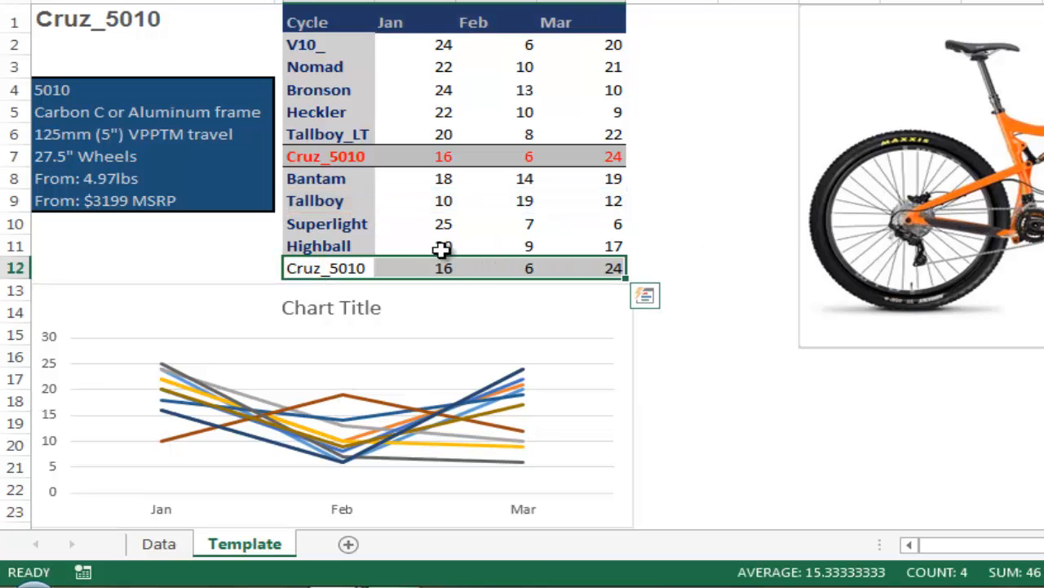
{"action": "left_click", "coordinate": [379, 160]}
{"action": "left_click", "coordinate": [373, 400]}
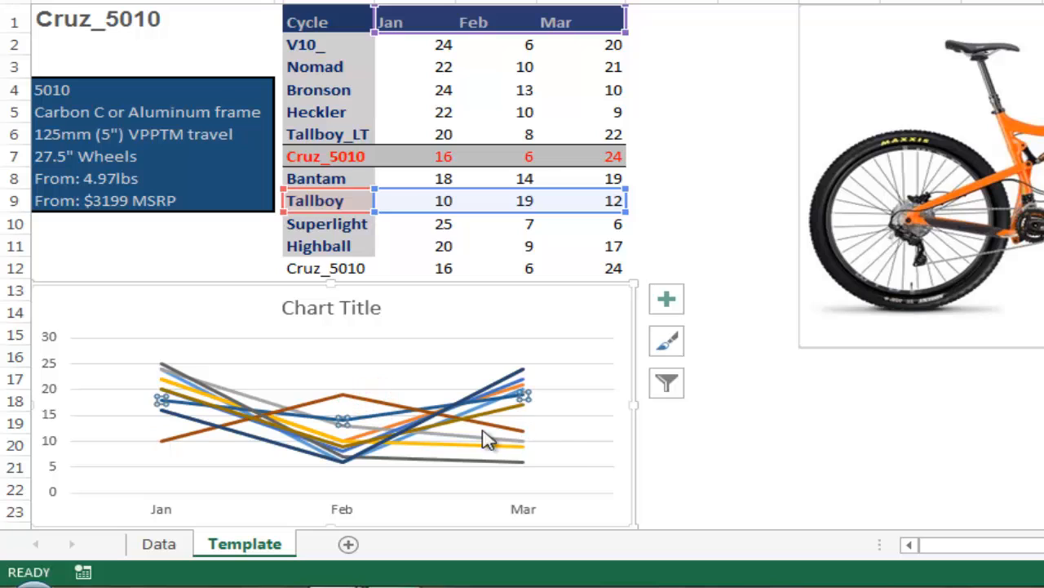
{"action": "key", "text": "Up"}
{"action": "key", "text": "Down"}
{"action": "key", "text": "Down"}
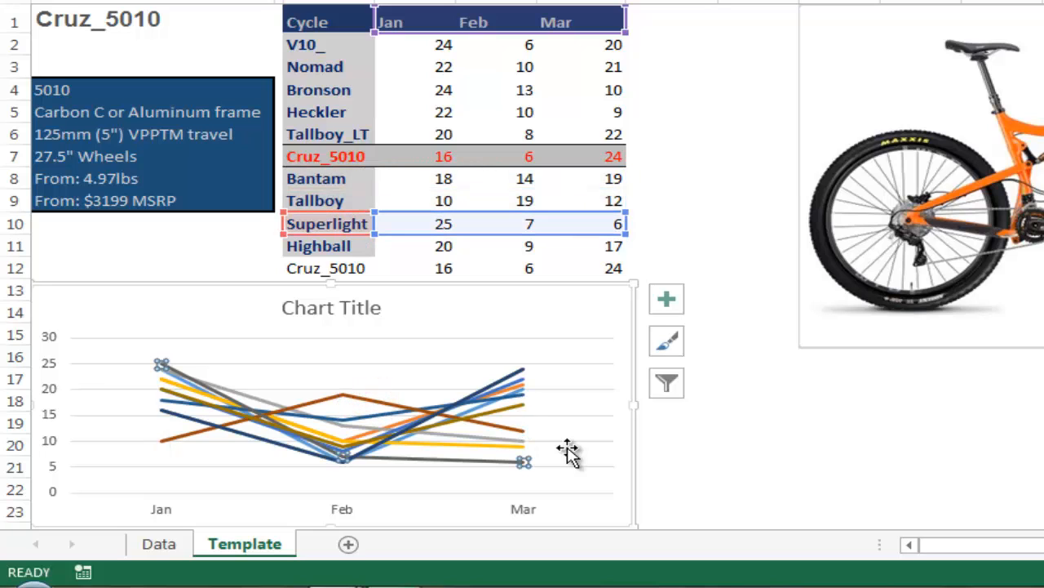
{"action": "key", "text": "Down"}
{"action": "key", "text": "Down"}
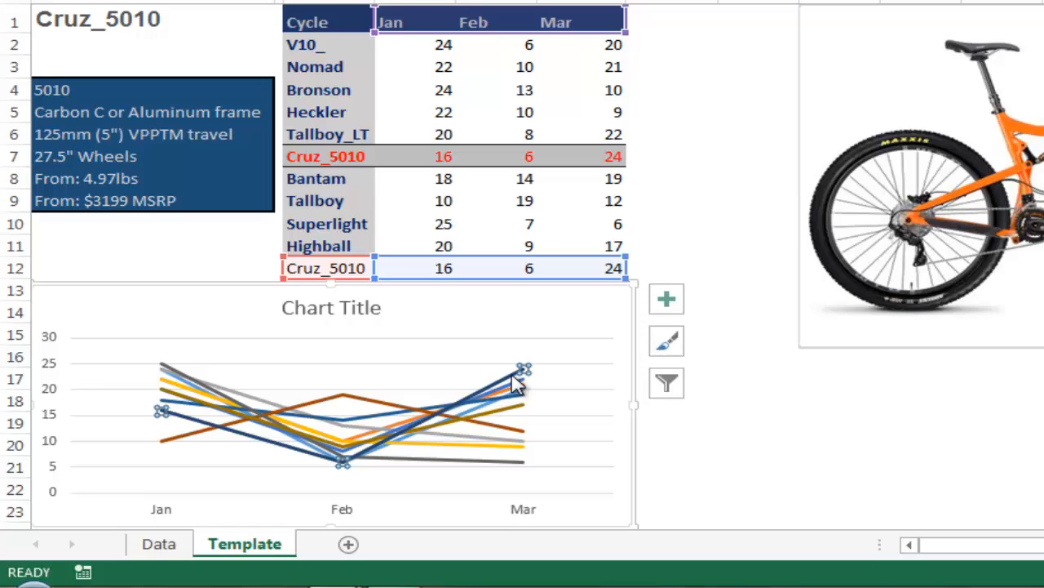
Format the lookup-row series as a solid red line with a width of 3.5 pt
{"action": "right_click", "coordinate": [519, 385]}
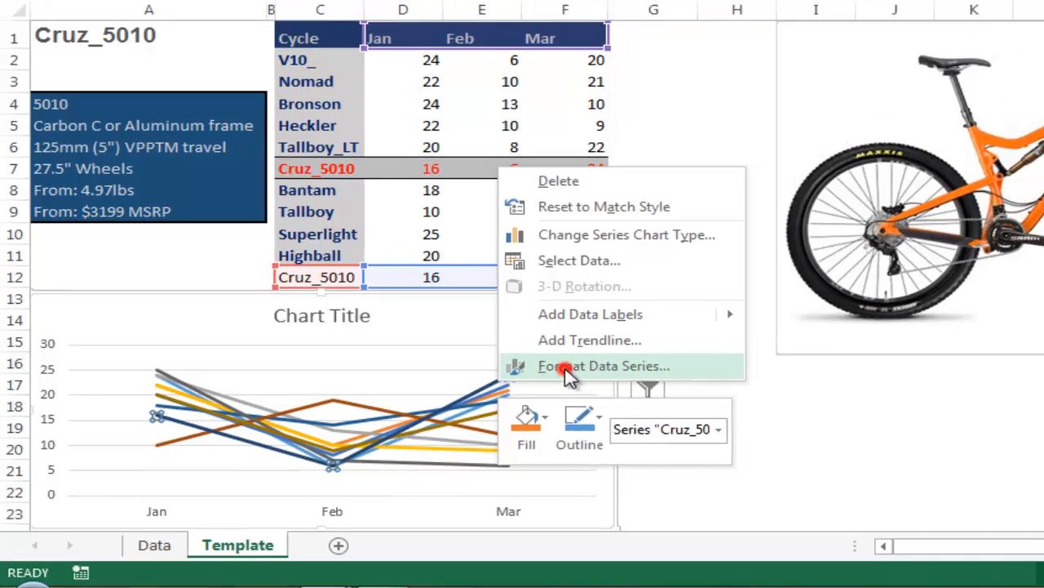
{"action": "left_click", "coordinate": [587, 362]}
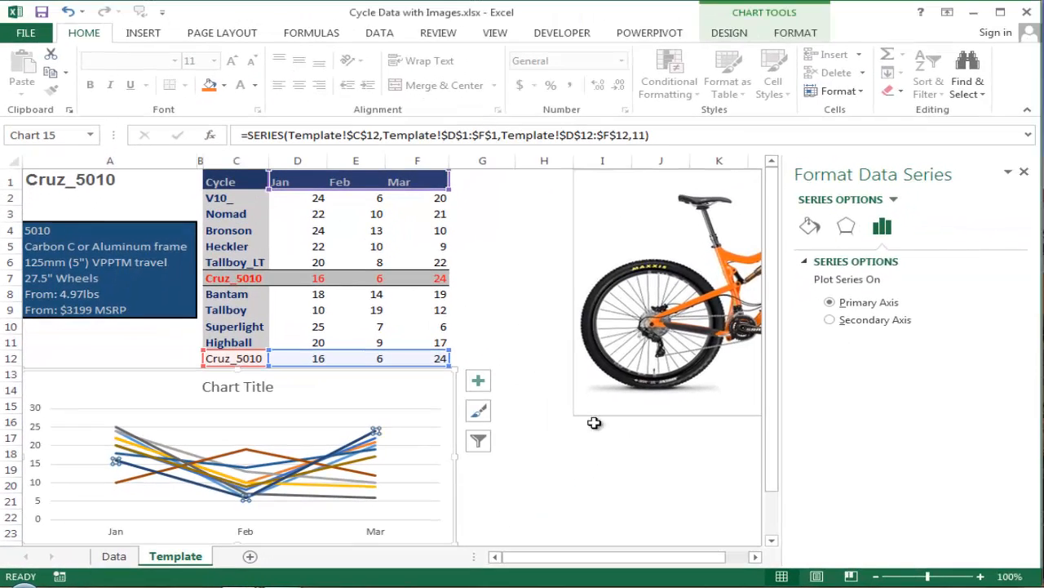
{"action": "left_click", "coordinate": [809, 227]}
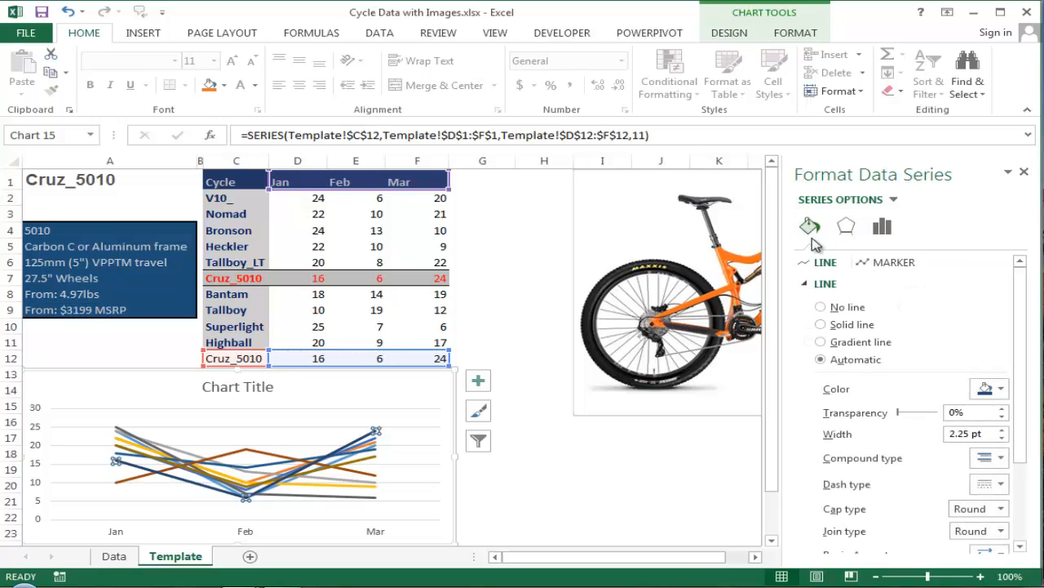
{"action": "left_click", "coordinate": [986, 389]}
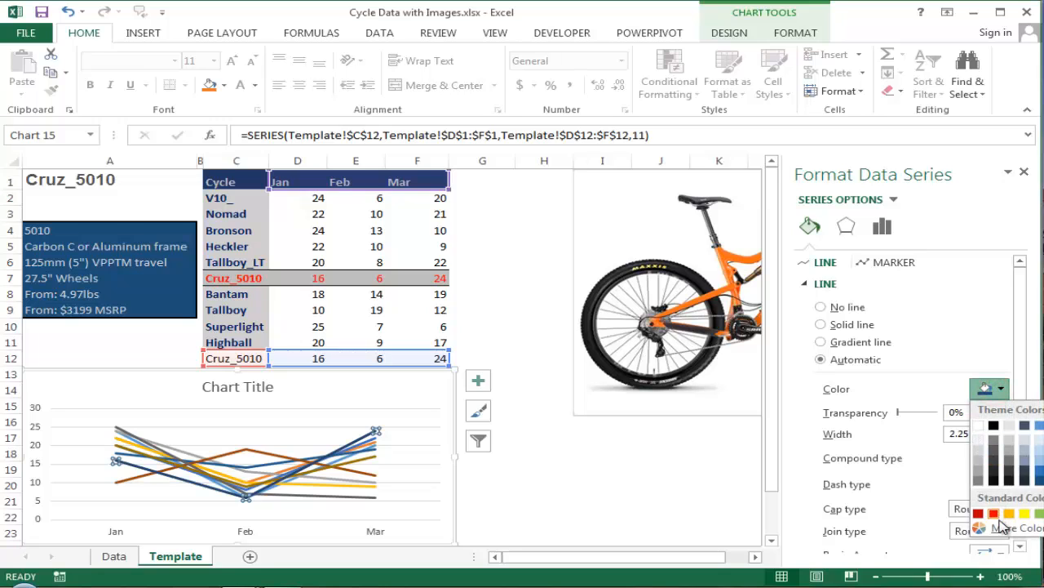
{"action": "left_click", "coordinate": [996, 516]}
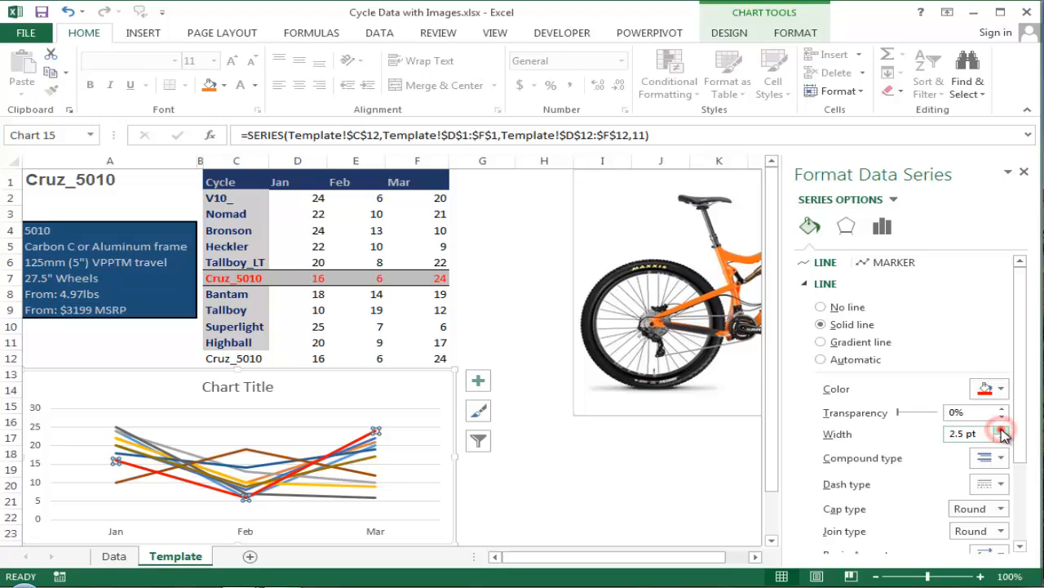
{"action": "left_click", "coordinate": [1002, 429]}
{"action": "left_click", "coordinate": [1002, 429]}
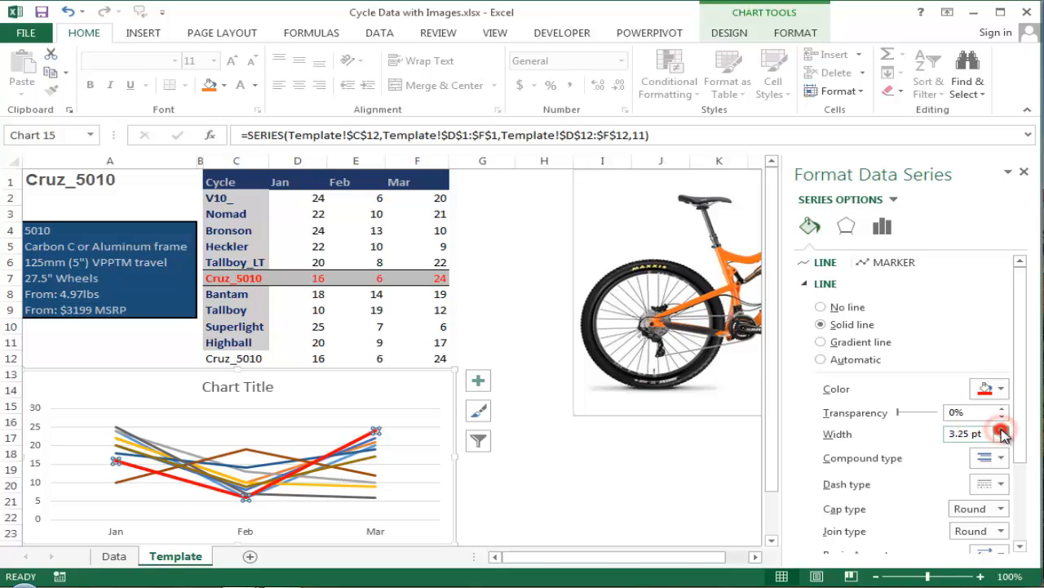
{"action": "left_click", "coordinate": [1002, 430]}
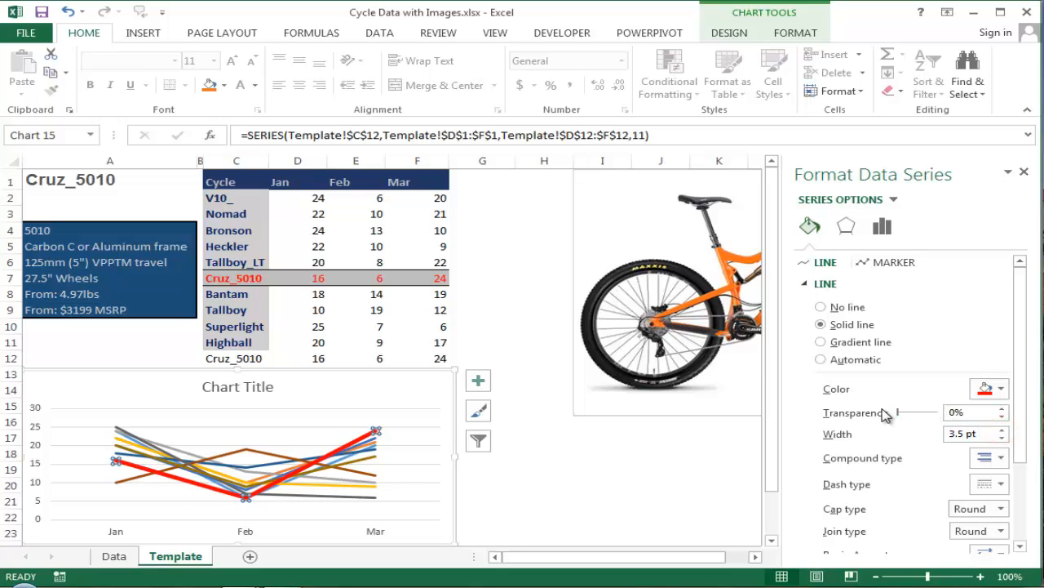
{"action": "left_click_drag", "start_coordinate": [1019, 385], "coordinate": [1020, 445]}
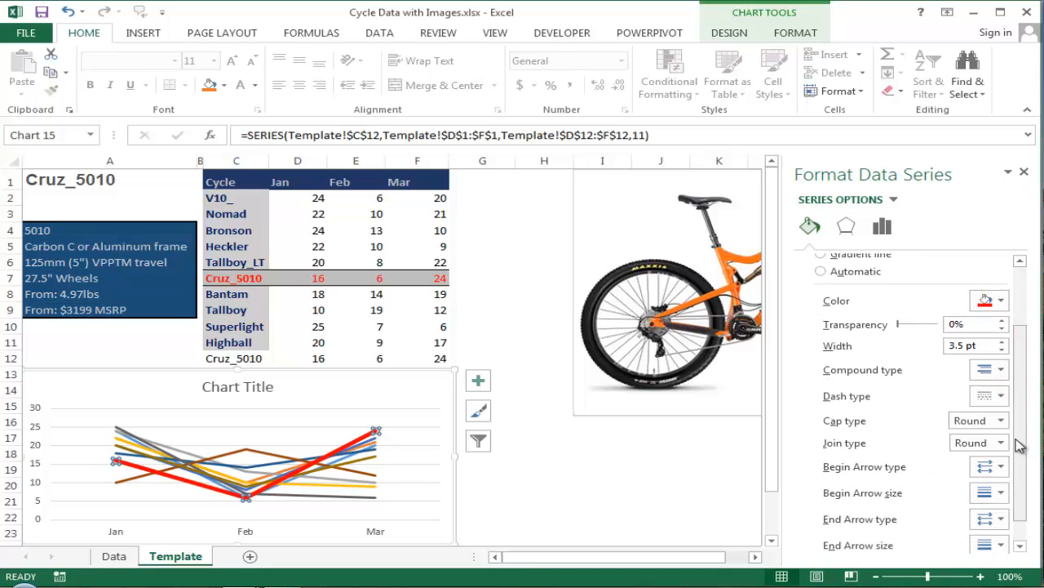
{"action": "left_click", "coordinate": [1024, 172]}
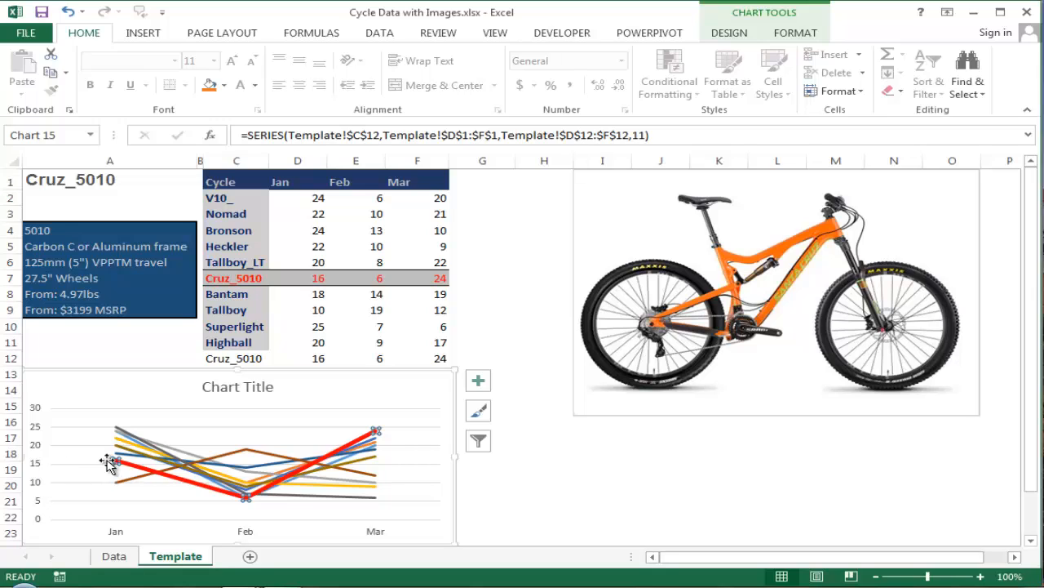
Add plain data labels to the red lookup-row series
{"action": "right_click", "coordinate": [278, 485]}
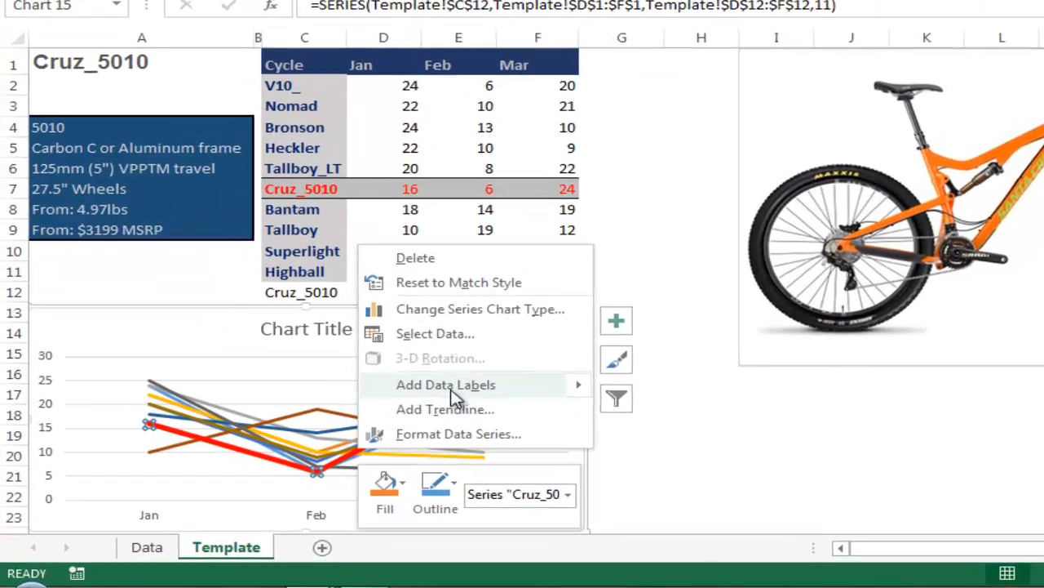
{"action": "mouse_move", "coordinate": [338, 436]}
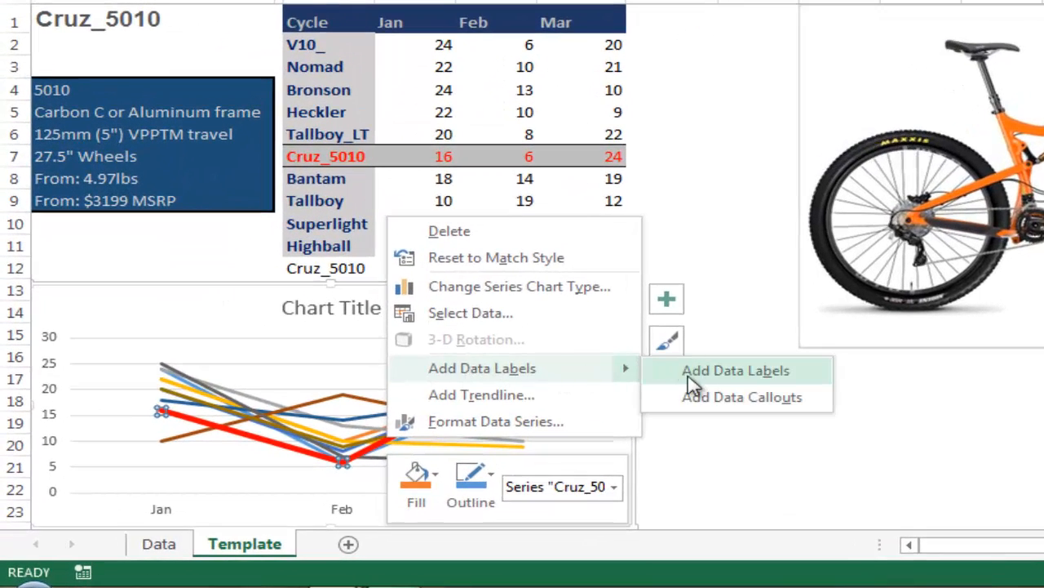
{"action": "left_click", "coordinate": [747, 372]}
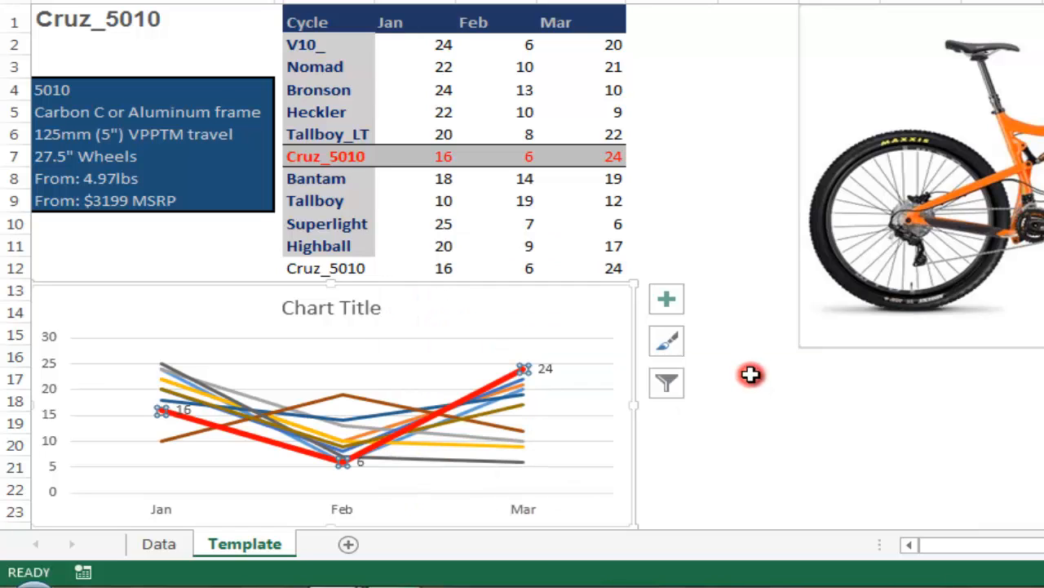
Give the data labels of the lookup-row series a solid-line border
{"action": "left_click", "coordinate": [545, 368]}
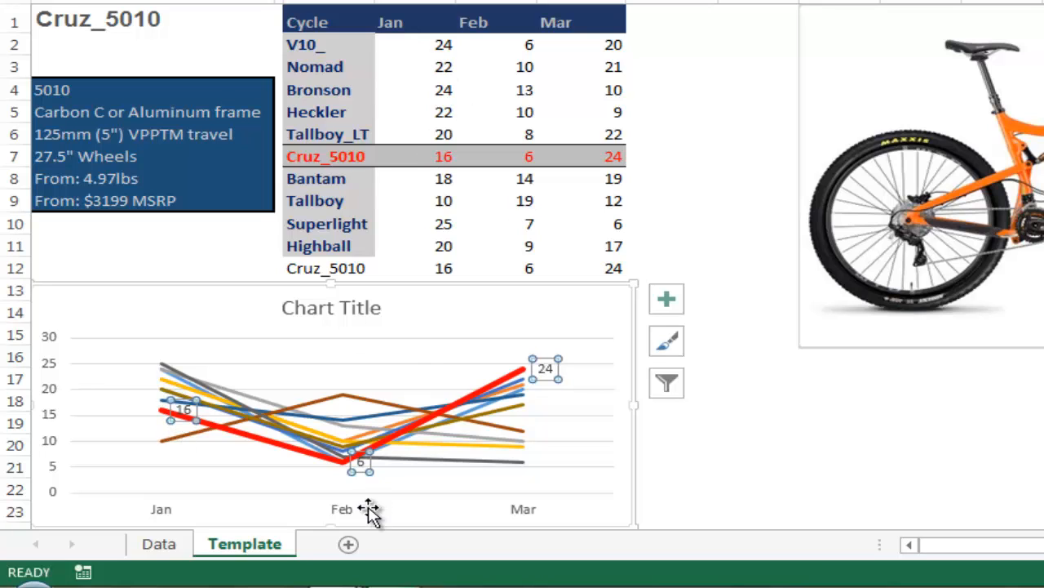
{"action": "right_click", "coordinate": [544, 368]}
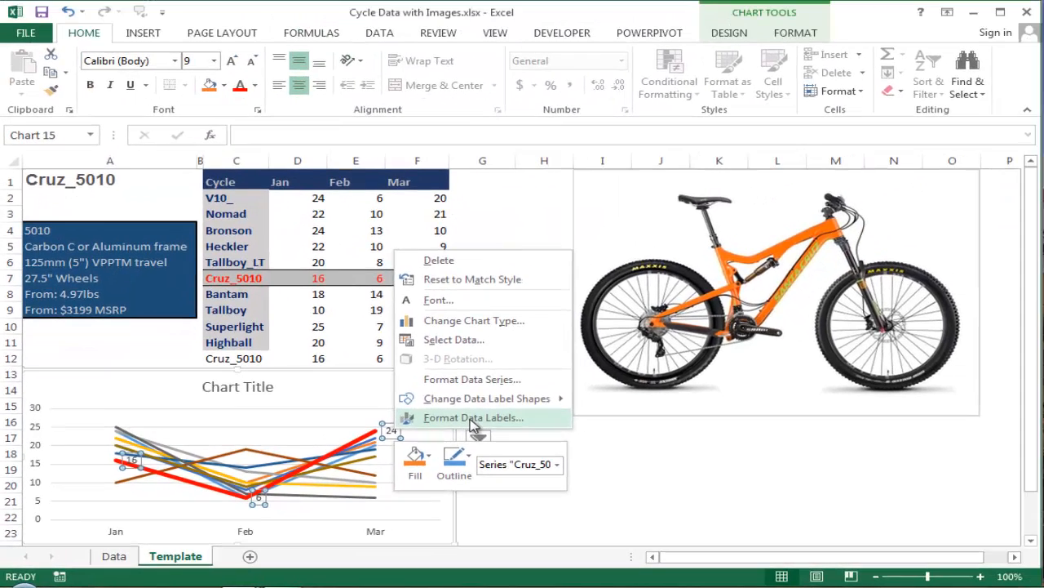
{"action": "left_click", "coordinate": [658, 356]}
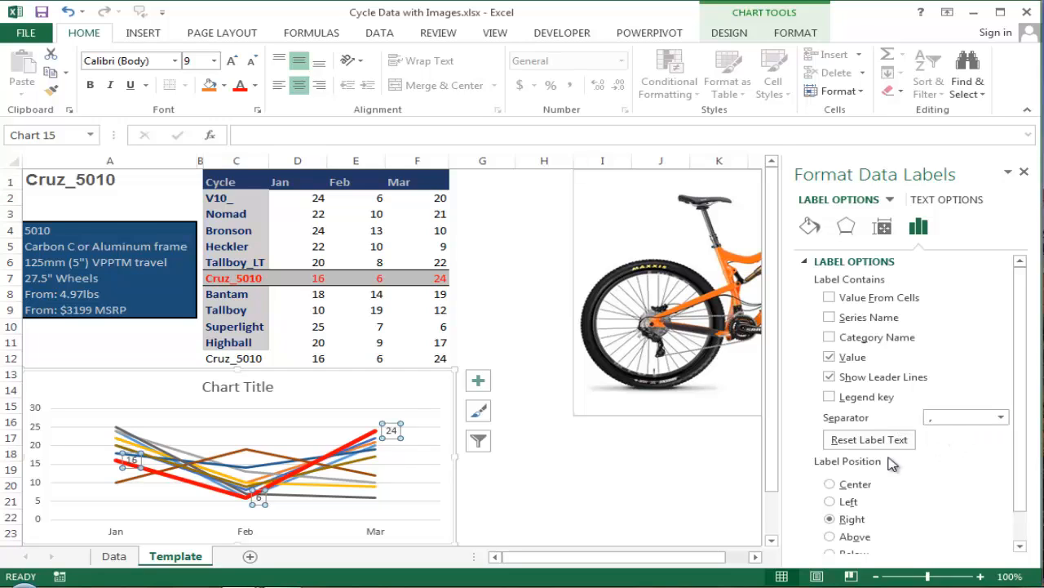
{"action": "left_click", "coordinate": [809, 226]}
{"action": "left_click", "coordinate": [853, 226]}
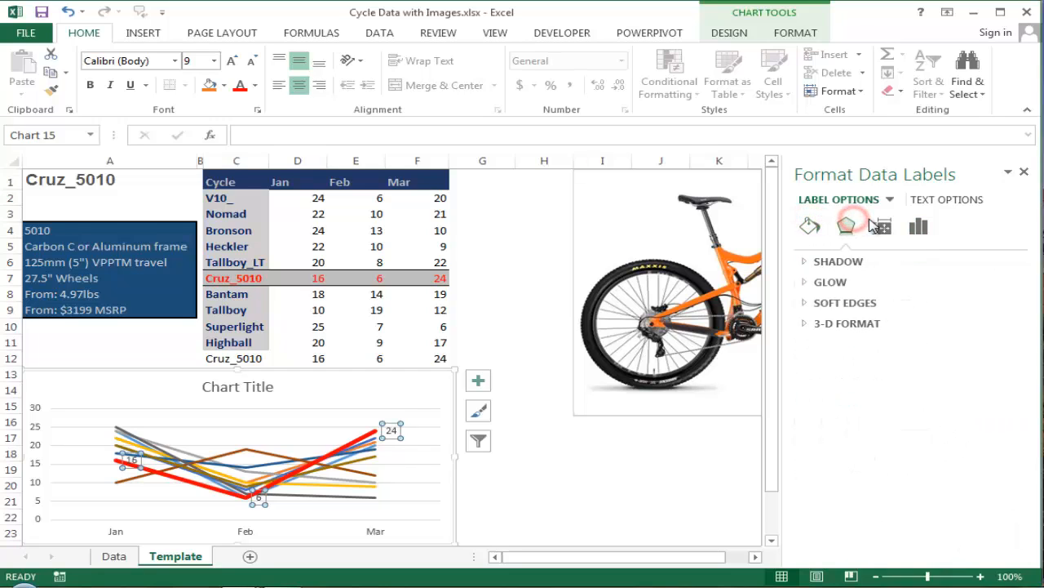
{"action": "left_click", "coordinate": [809, 226]}
{"action": "left_click", "coordinate": [822, 440]}
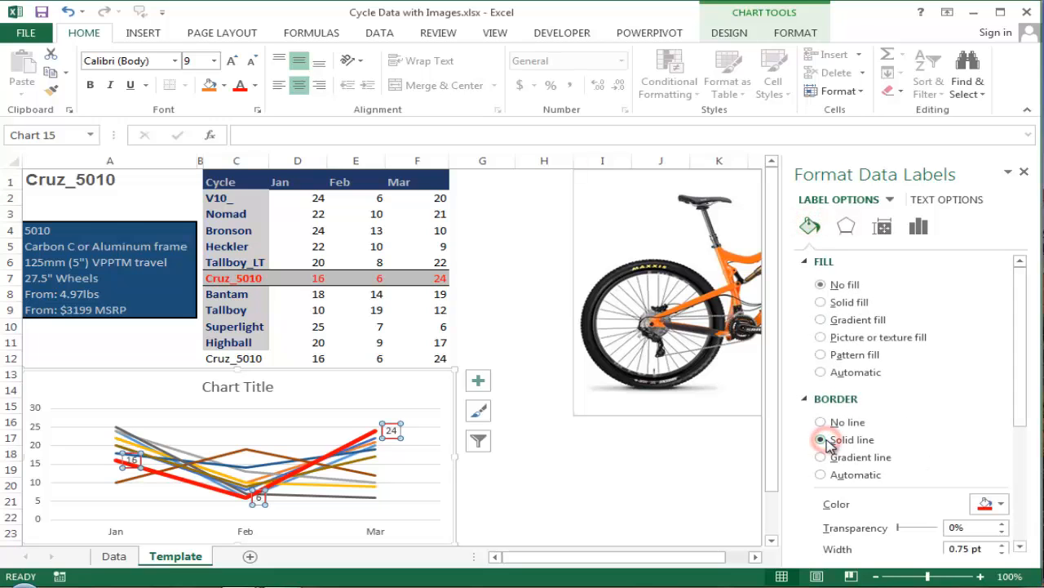
{"action": "scroll", "coordinate": [683, 435], "scroll_direction": "down", "scroll_amount": 1}
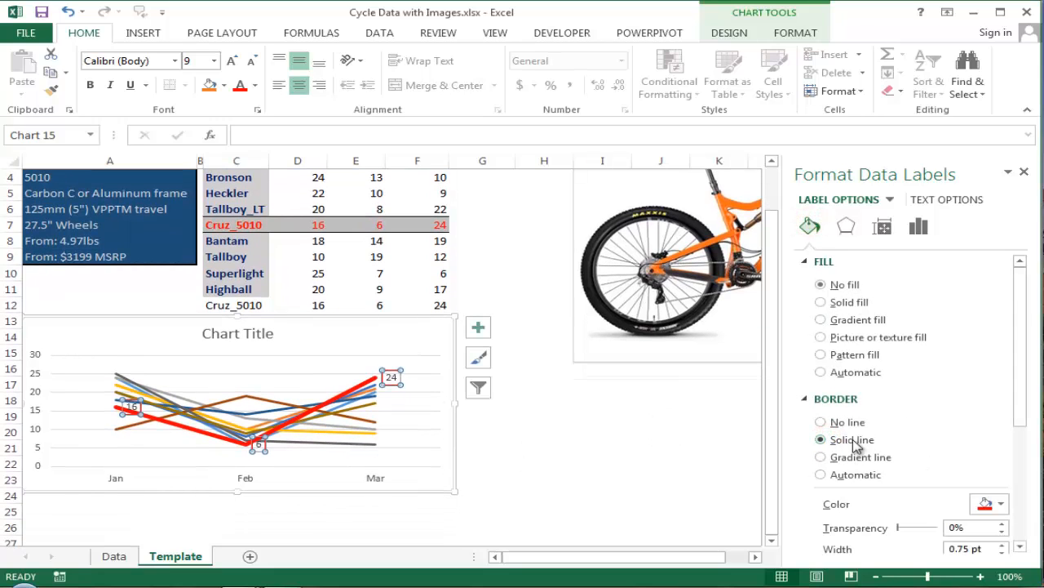
Try a solid fill on the data labels of the red series and undo the label formatting
{"action": "left_click", "coordinate": [804, 399]}
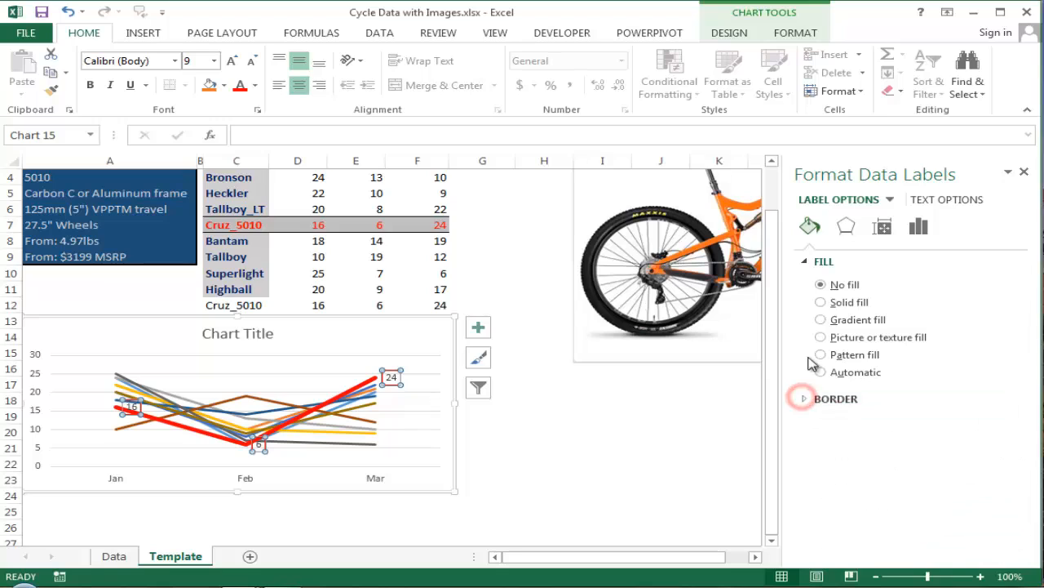
{"action": "left_click", "coordinate": [820, 303]}
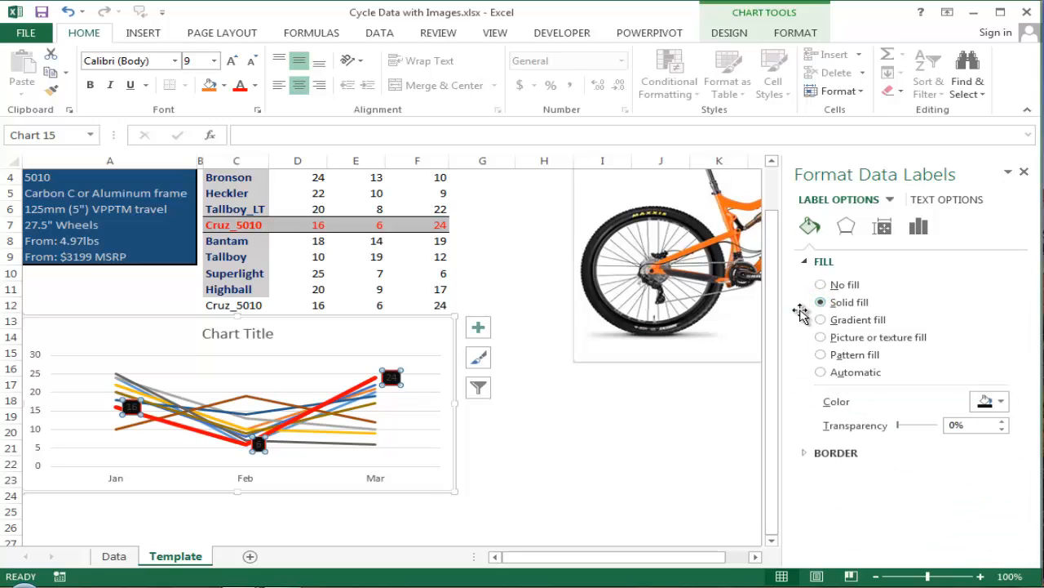
{"action": "left_click", "coordinate": [1024, 172]}
{"action": "key", "text": "ctrl+z"}
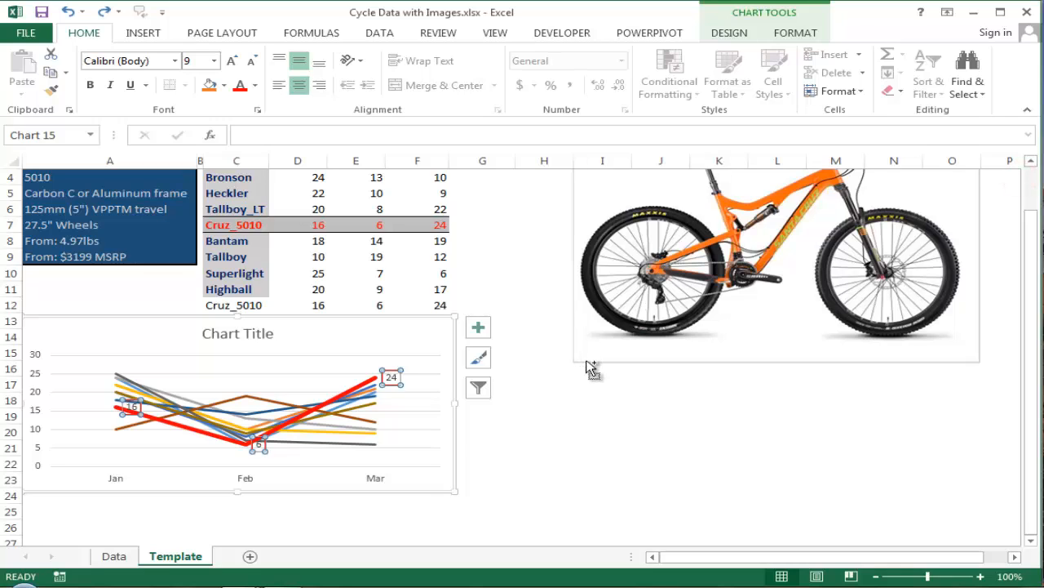
Make the data labels of the red lookup-row series bold and increase their font size
{"action": "right_click", "coordinate": [393, 381]}
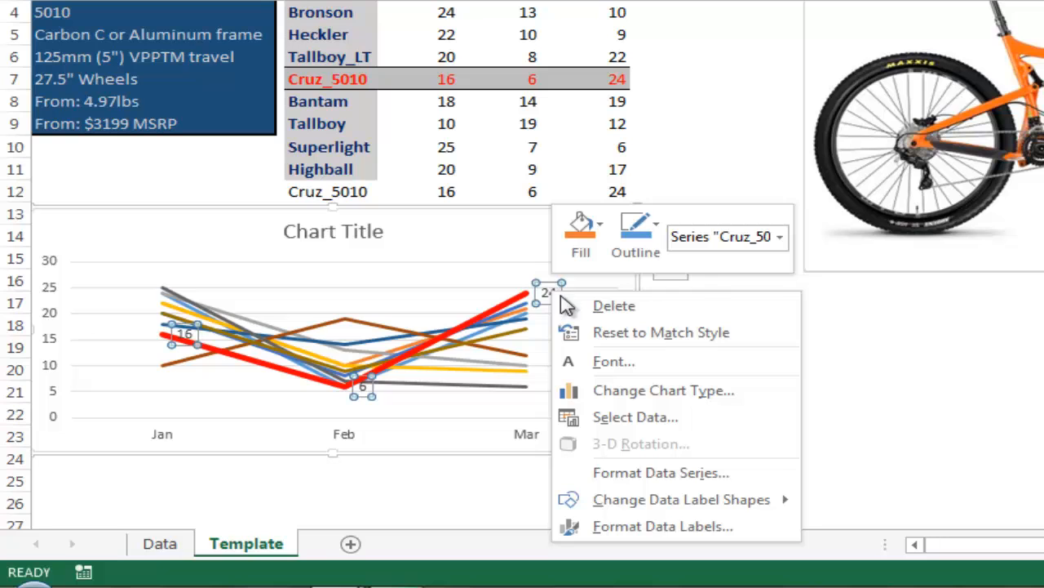
{"action": "left_click", "coordinate": [608, 362]}
{"action": "left_click", "coordinate": [783, 97]}
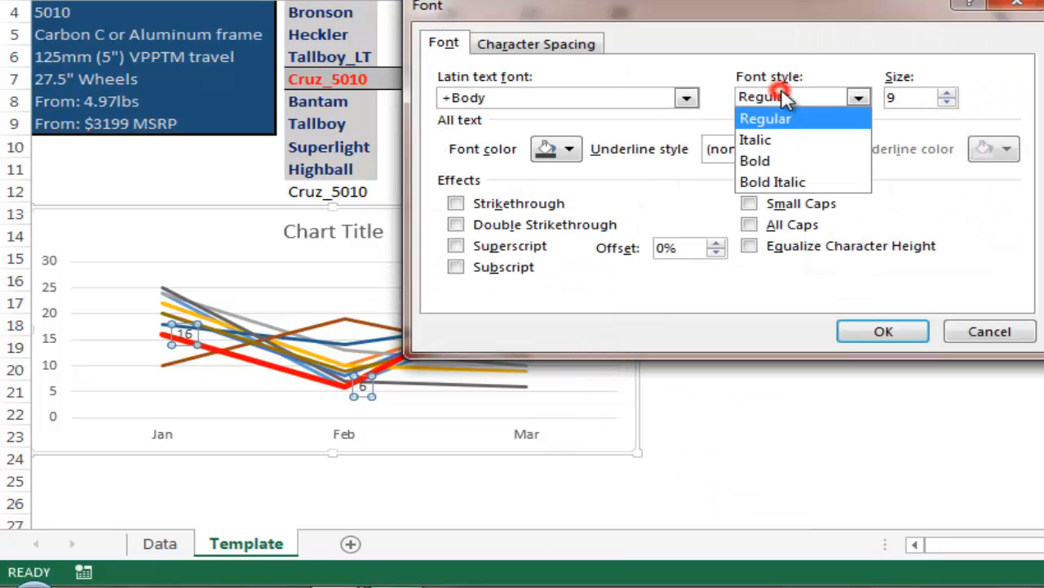
{"action": "left_click", "coordinate": [755, 160]}
{"action": "left_click", "coordinate": [948, 93]}
{"action": "left_click", "coordinate": [949, 93]}
{"action": "left_click", "coordinate": [949, 93]}
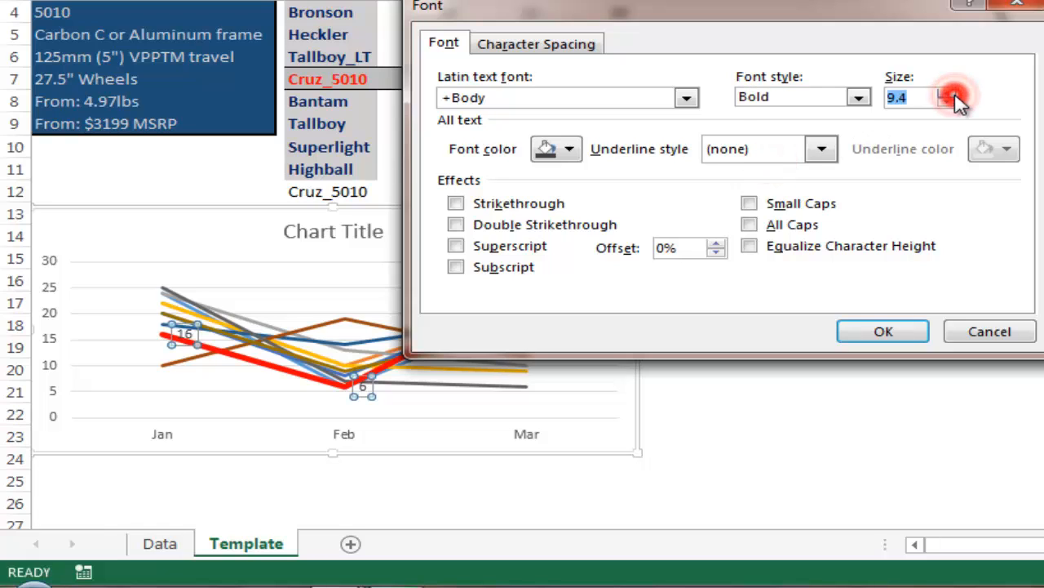
{"action": "left_click", "coordinate": [948, 93]}
{"action": "left_click", "coordinate": [948, 93]}
{"action": "left_click", "coordinate": [948, 93]}
{"action": "left_click", "coordinate": [949, 93]}
{"action": "key", "text": "Return"}
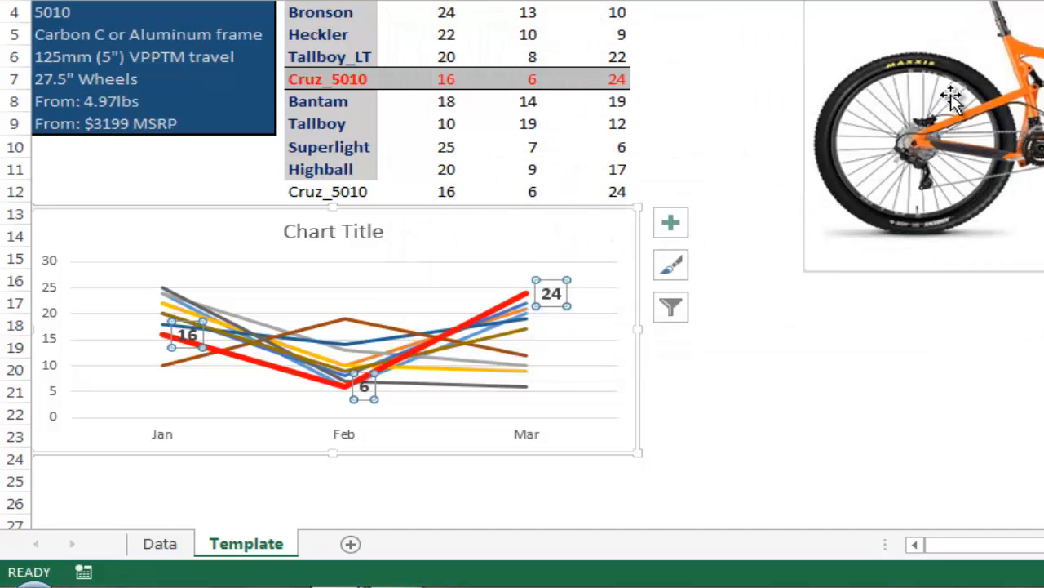
{"action": "left_click", "coordinate": [541, 326]}
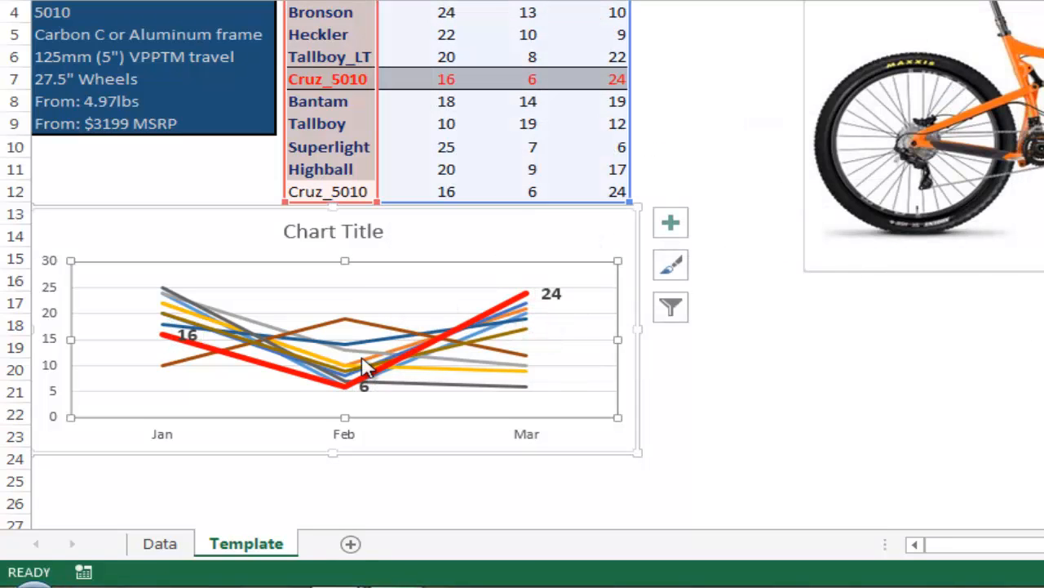
{"action": "left_click", "coordinate": [727, 419]}
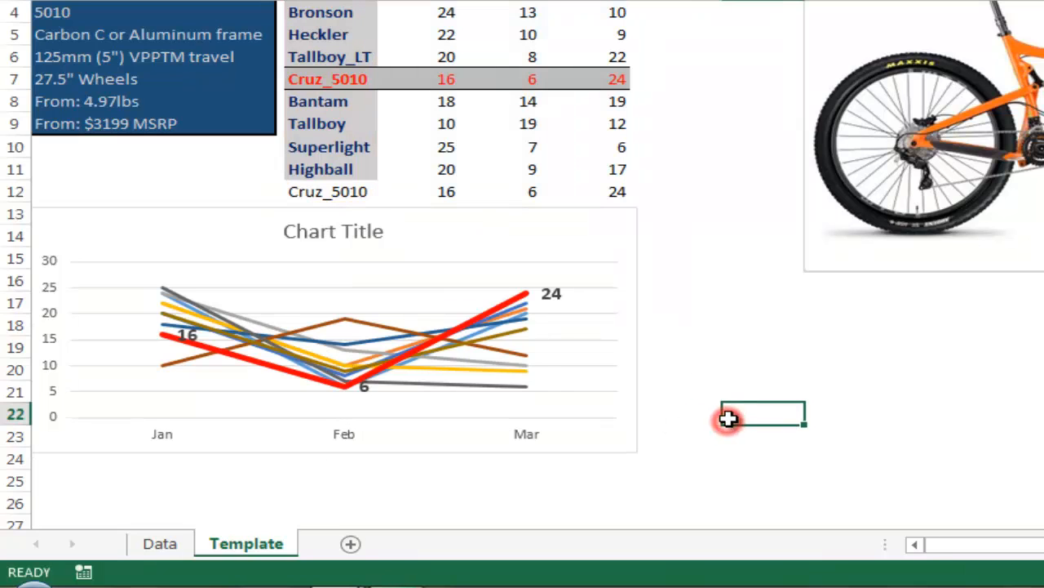
Delete the vertical value axis from the sales line chart
{"action": "left_click", "coordinate": [466, 242]}
{"action": "left_click", "coordinate": [47, 286]}
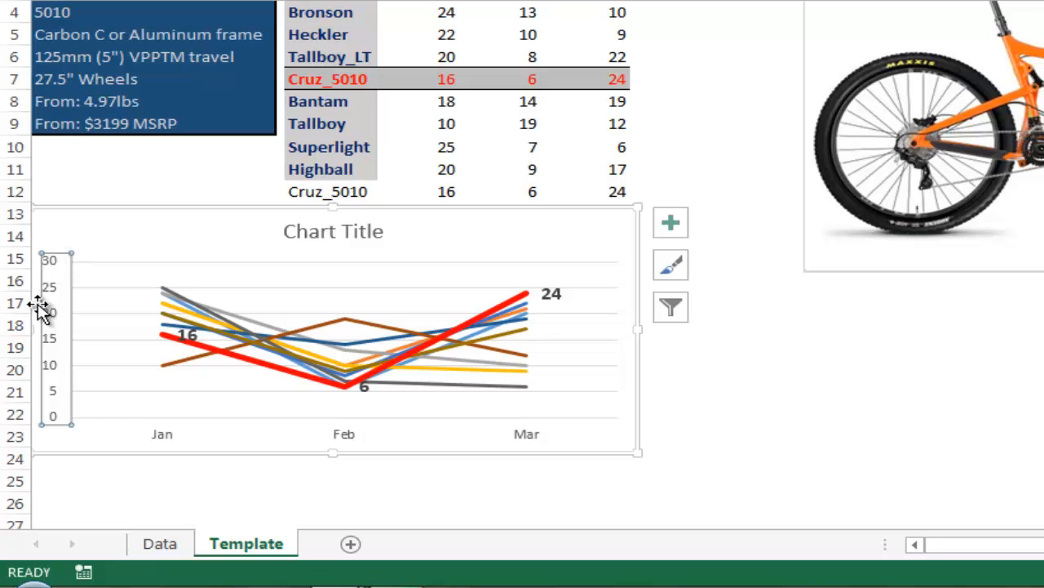
{"action": "key", "text": "Delete"}
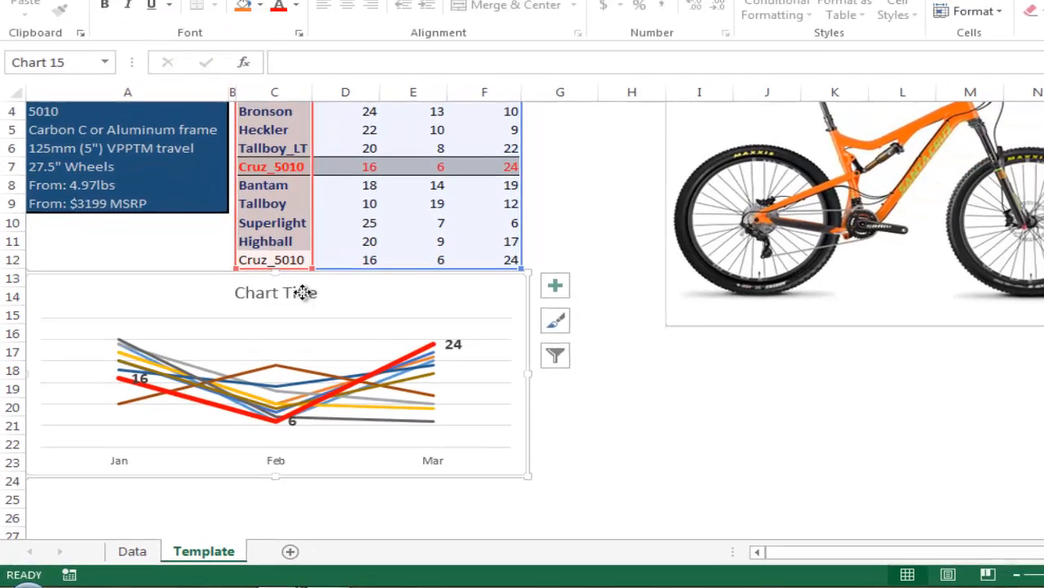
Change the chart title to "Sales Qrt1"
{"action": "left_click", "coordinate": [359, 238]}
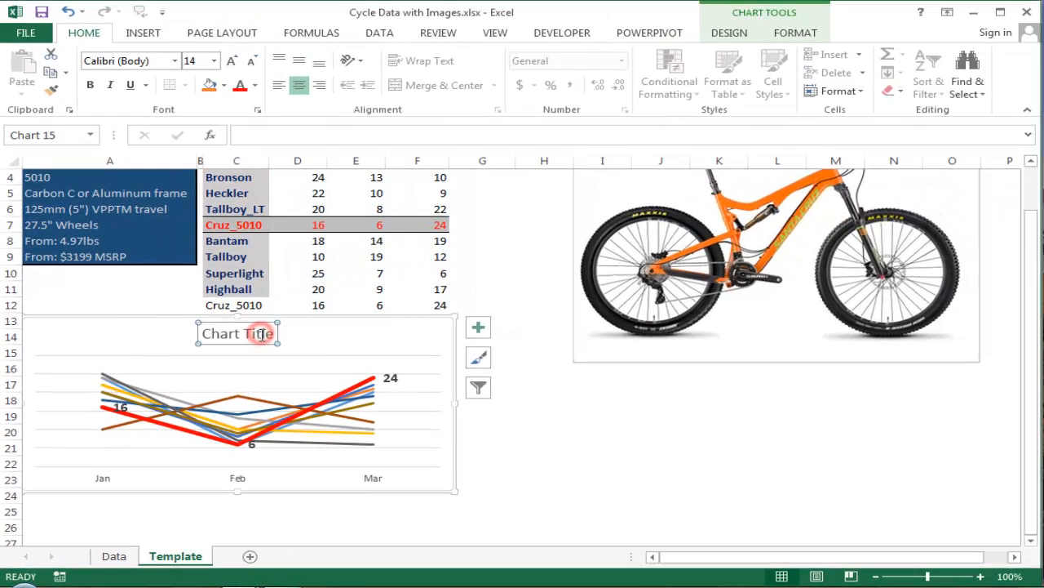
{"action": "scroll", "coordinate": [492, 258], "scroll_direction": "up", "scroll_amount": 1}
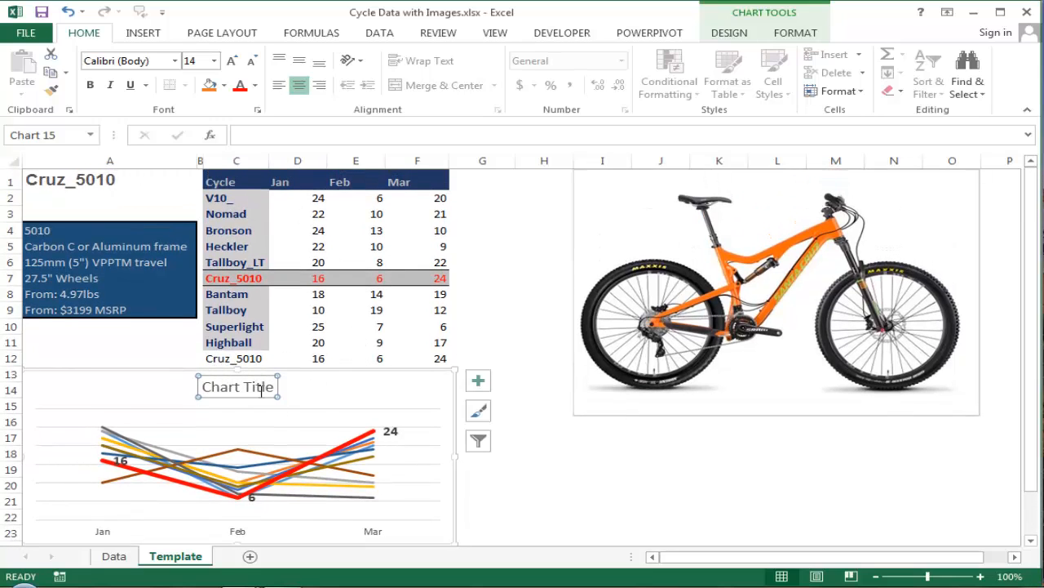
{"action": "left_click", "coordinate": [275, 139]}
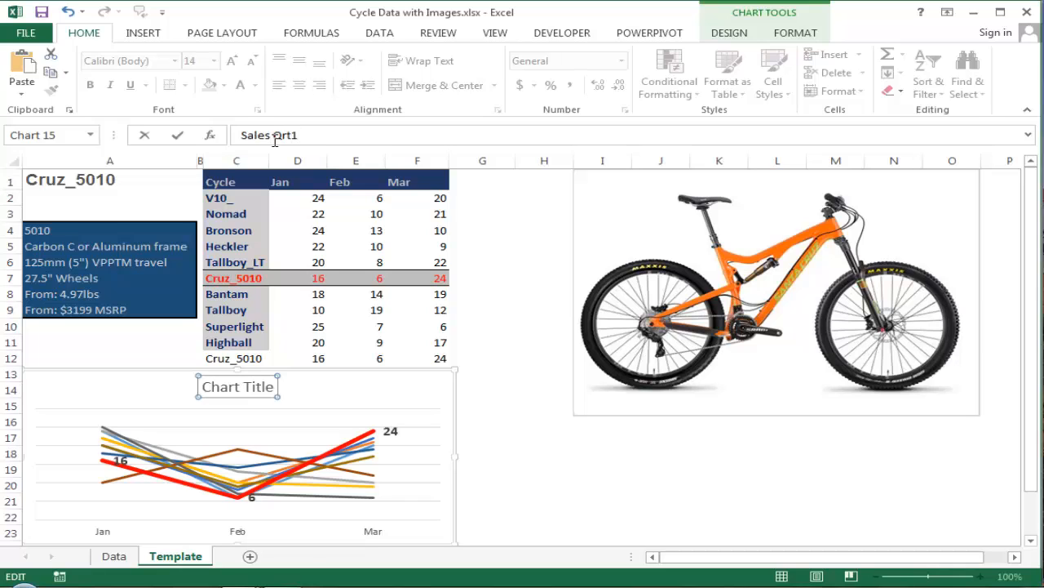
{"action": "key", "text": "Return"}
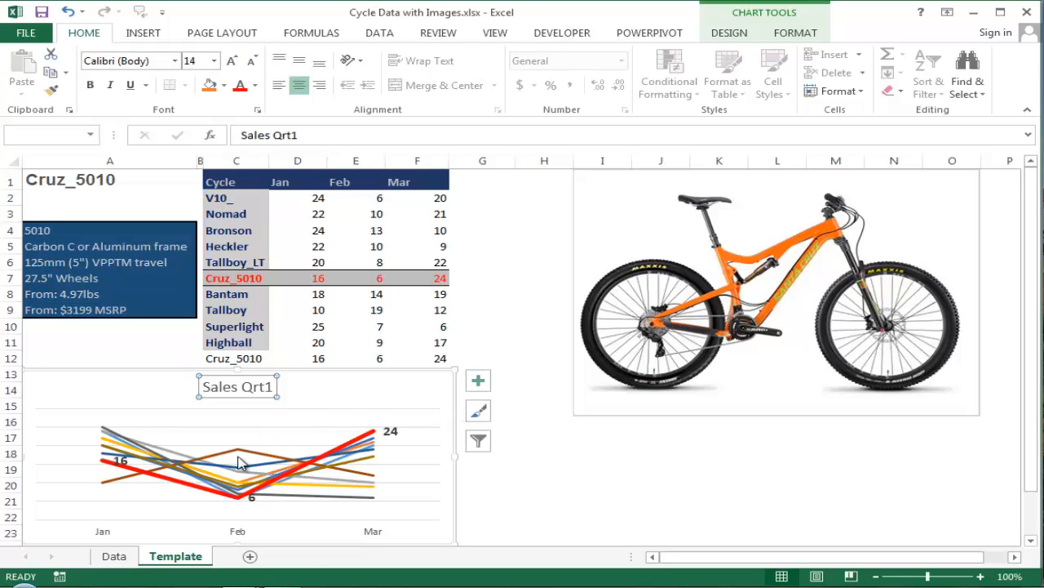
{"action": "left_click", "coordinate": [506, 340]}
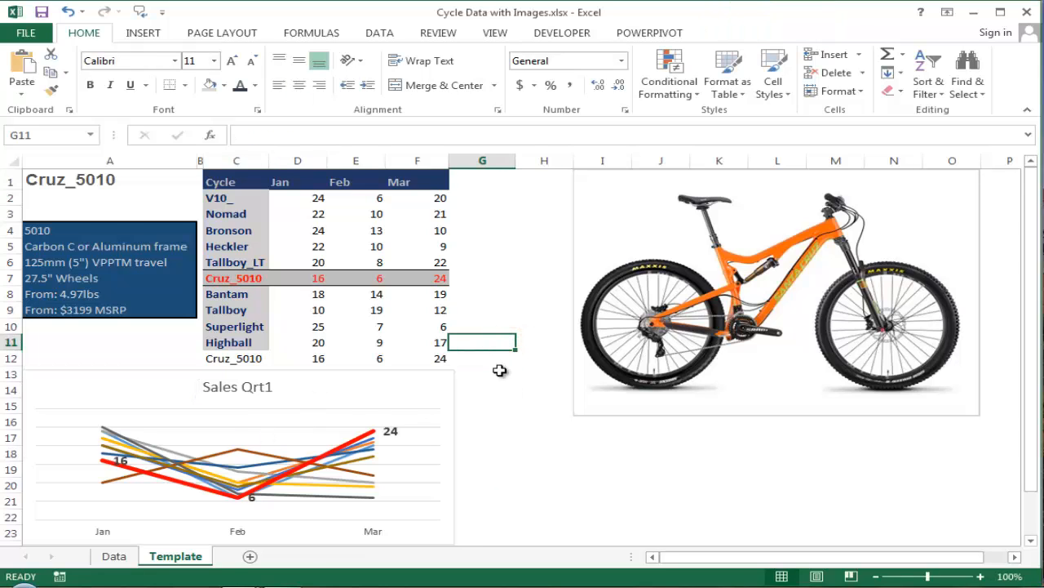
{"action": "left_click", "coordinate": [452, 371]}
{"action": "left_click", "coordinate": [506, 363]}
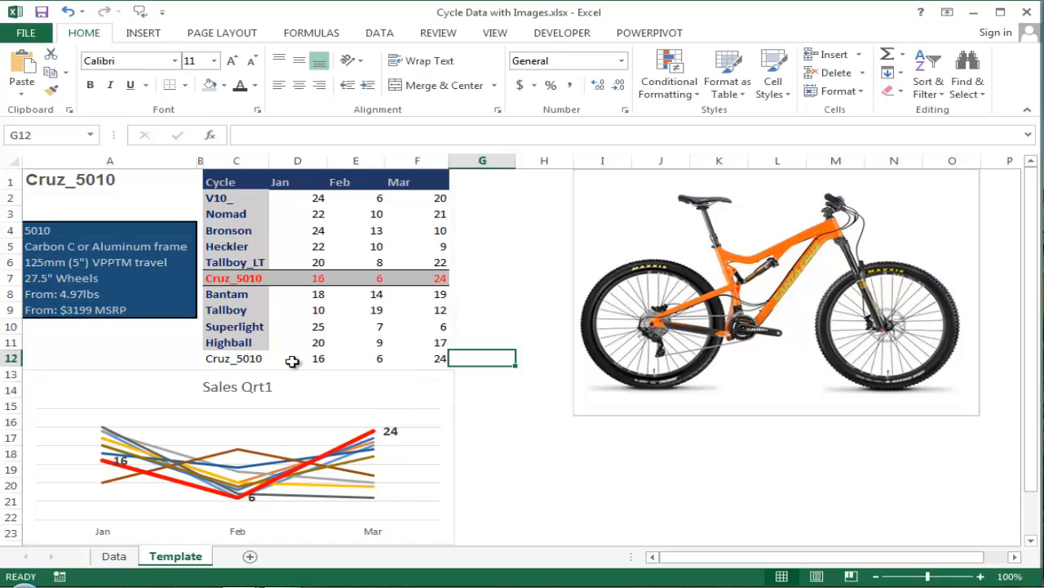
Copy the cycle names in C2:C11 and paste them with their formatting starting at cell G13
{"action": "left_click_drag", "start_coordinate": [244, 204], "coordinate": [223, 343]}
{"action": "key", "text": "ctrl+c"}
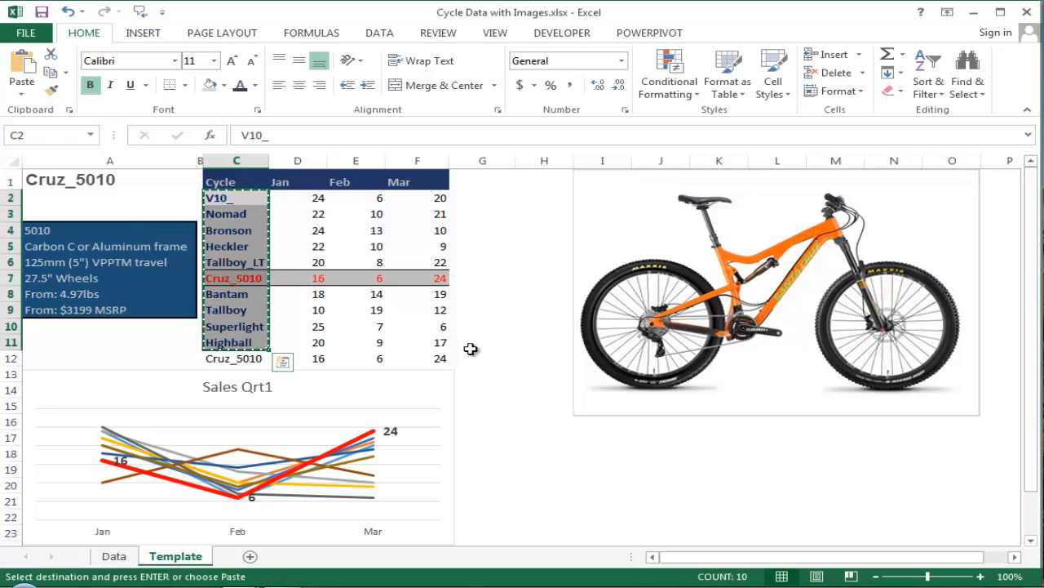
{"action": "left_click", "coordinate": [477, 373]}
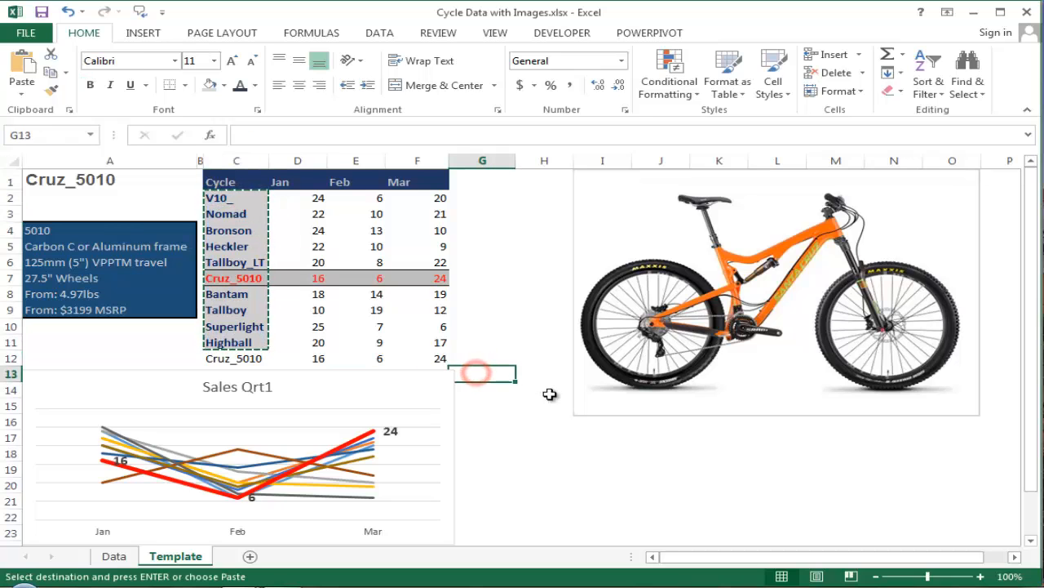
{"action": "right_click", "coordinate": [494, 378]}
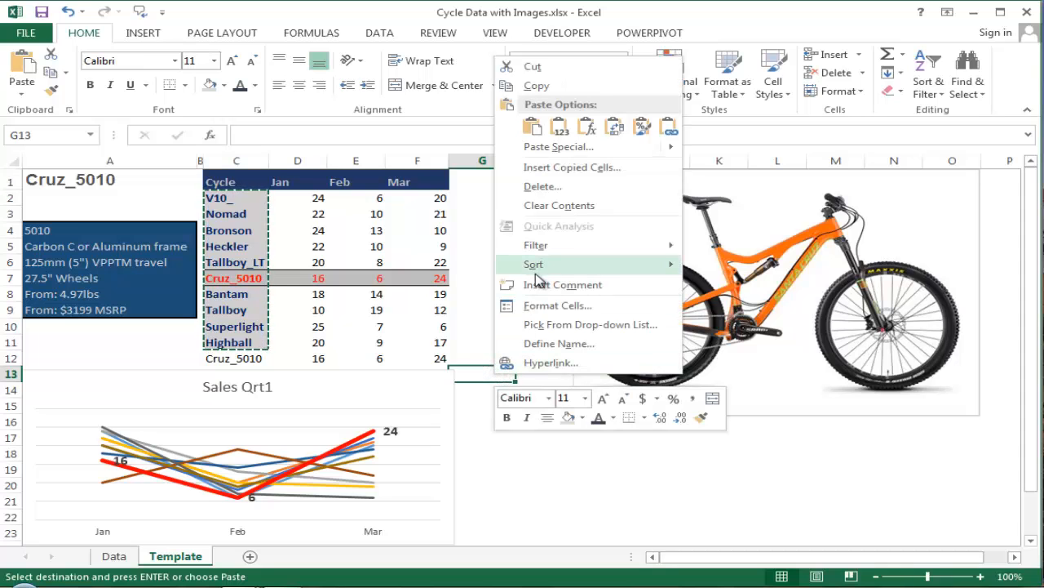
{"action": "left_click", "coordinate": [558, 147]}
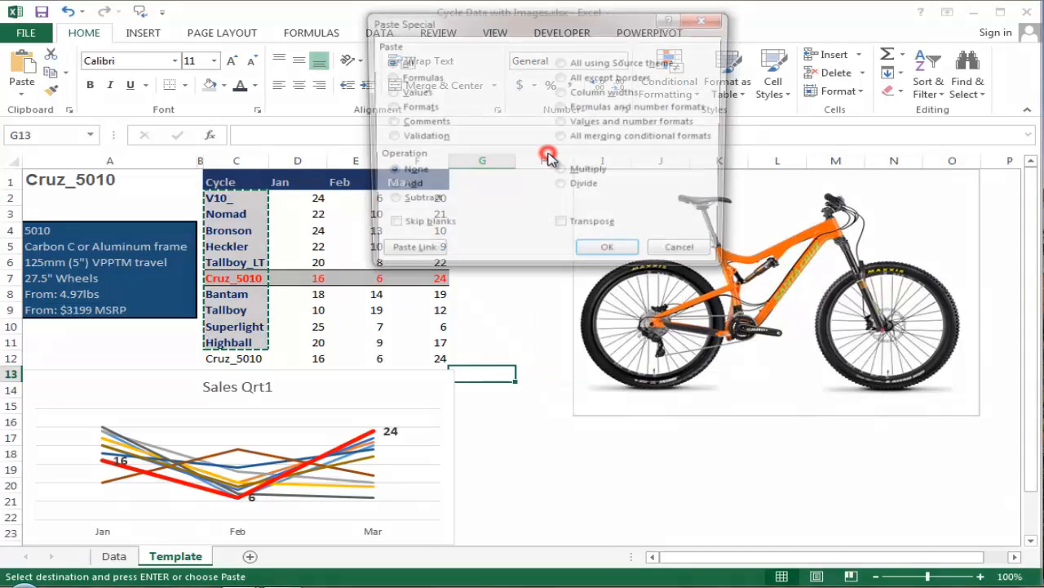
{"action": "key", "text": "Escape"}
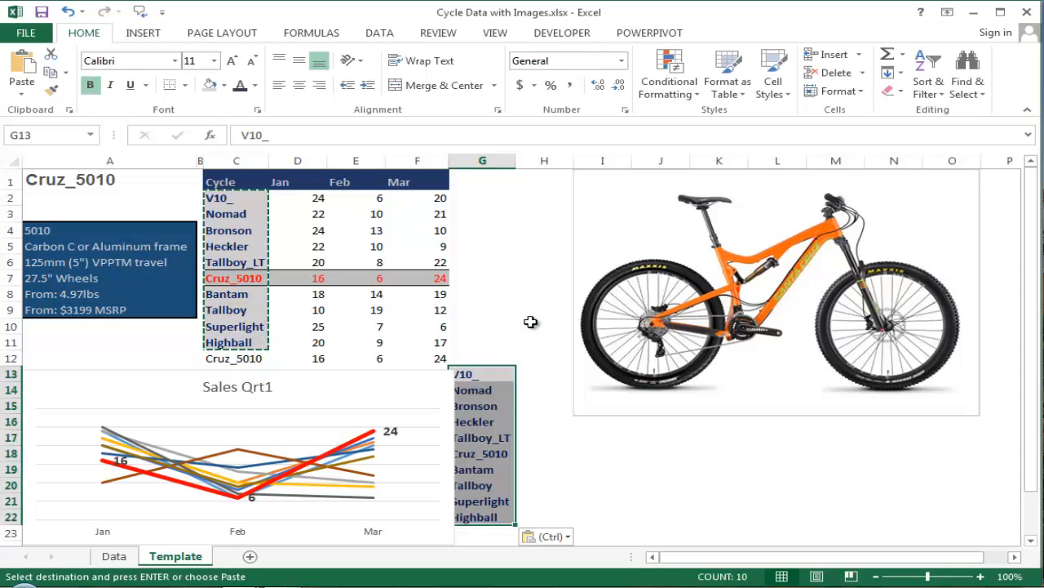
Narrow the Sales Qrt1 chart slightly so that it ends at the edge of column F, clear of the pasted names
{"action": "left_click", "coordinate": [453, 377]}
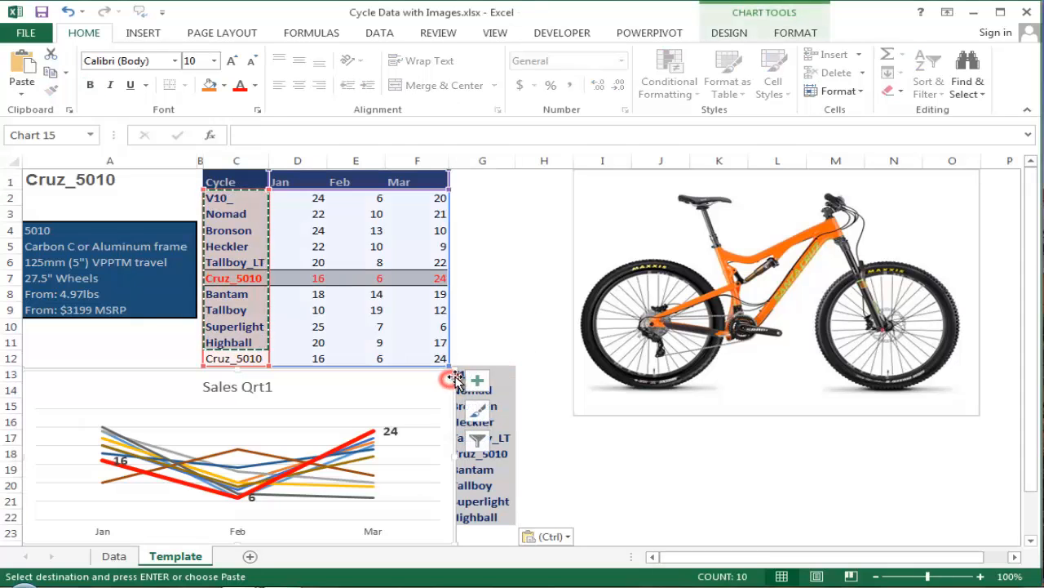
{"action": "left_click_drag", "start_coordinate": [453, 365], "coordinate": [446, 360]}
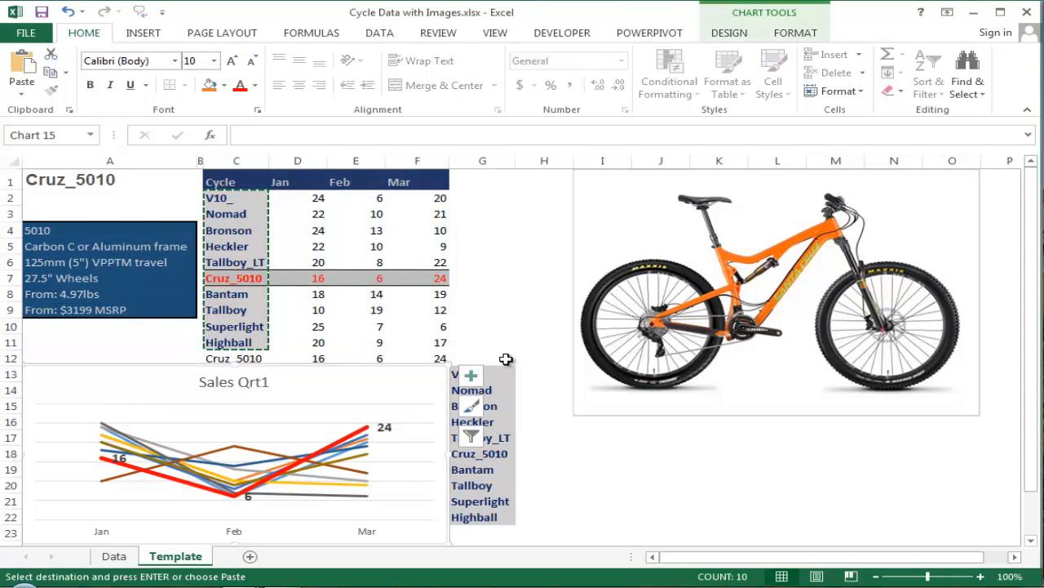
{"action": "left_click", "coordinate": [505, 336]}
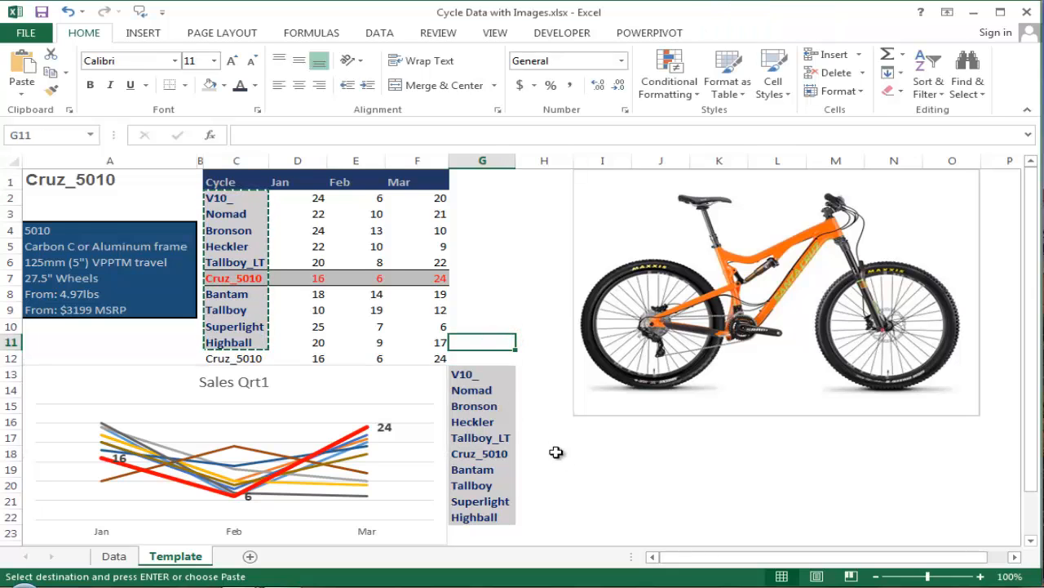
{"action": "left_click", "coordinate": [555, 420]}
{"action": "left_click", "coordinate": [519, 360]}
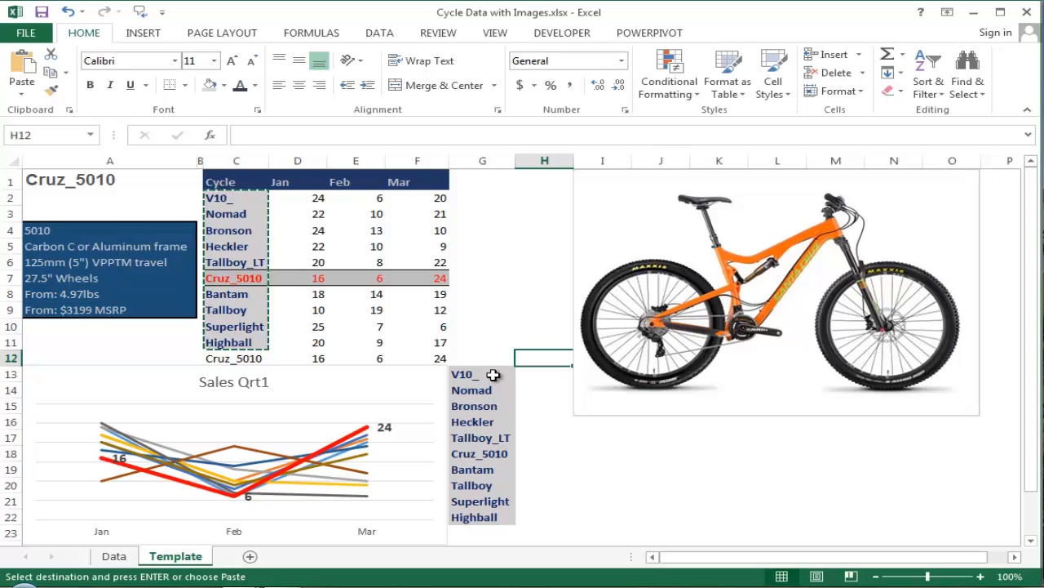
Move the pasted cycle names in G13:G22 down one row so the list starts at G14
{"action": "left_click_drag", "start_coordinate": [493, 375], "coordinate": [497, 518]}
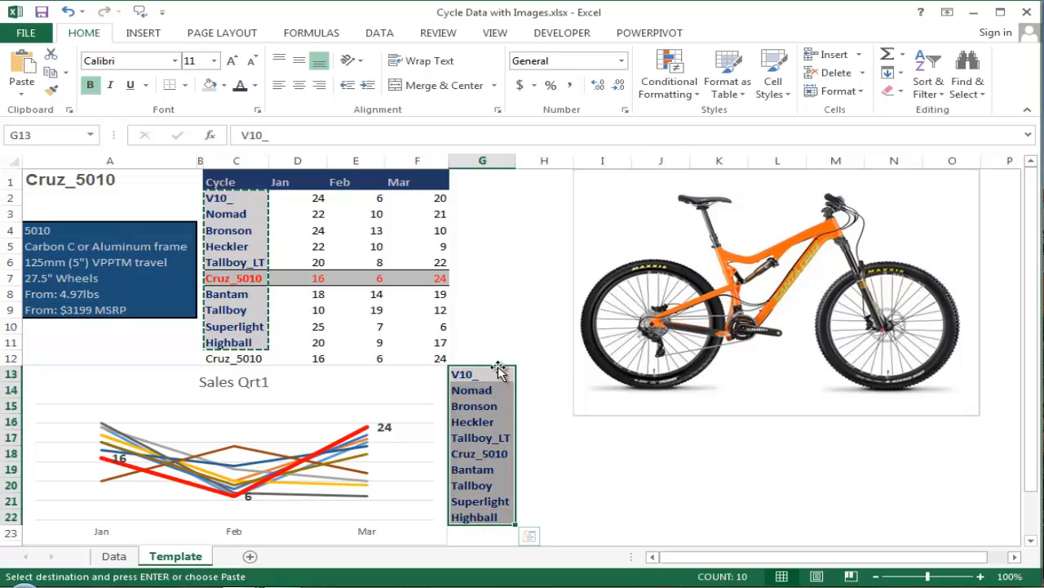
{"action": "left_click_drag", "start_coordinate": [499, 371], "coordinate": [500, 389]}
{"action": "left_click", "coordinate": [541, 420]}
{"action": "left_click", "coordinate": [505, 357]}
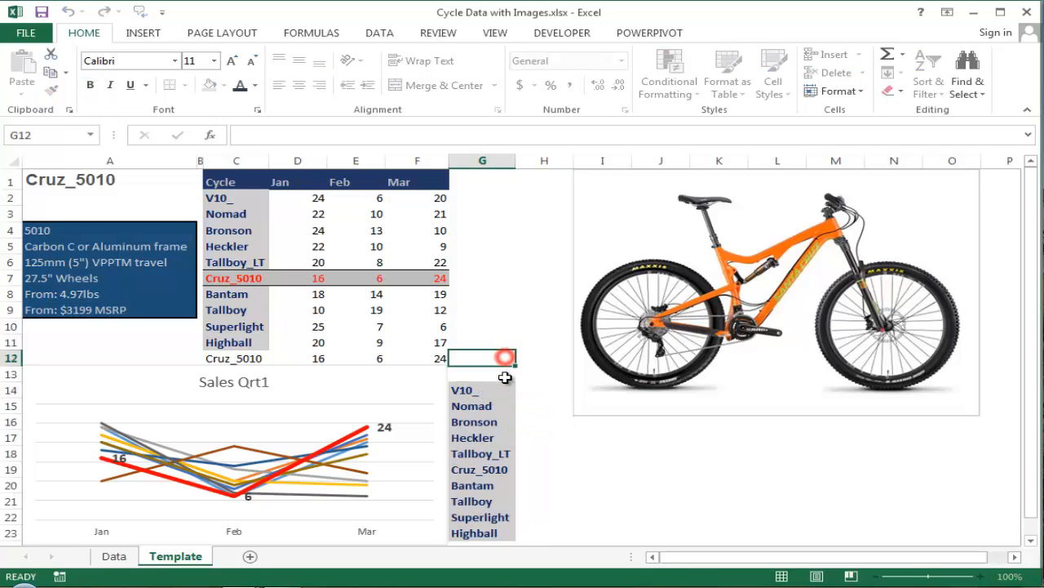
{"action": "left_click", "coordinate": [504, 390]}
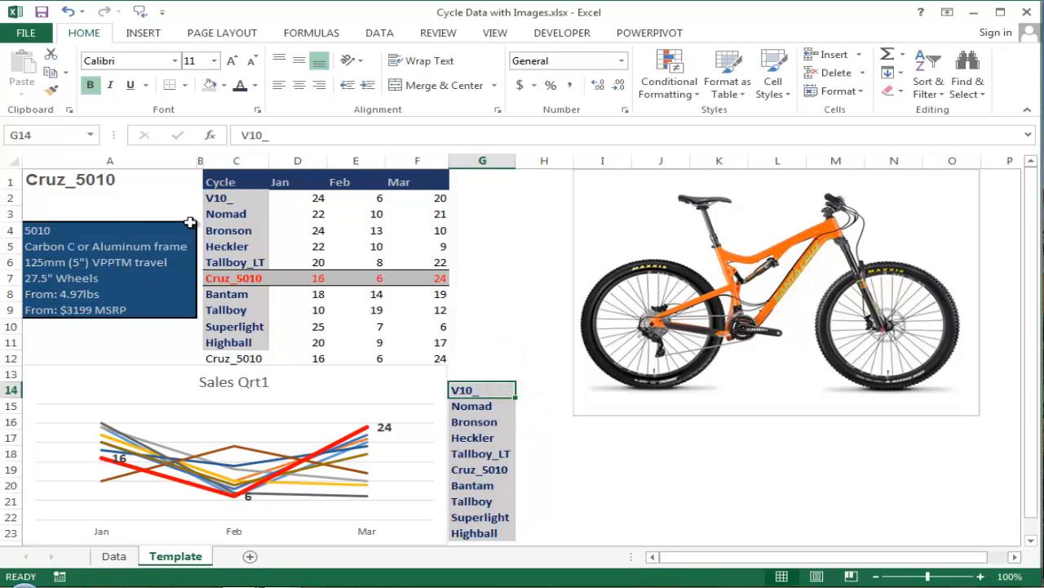
{"action": "left_click", "coordinate": [66, 192]}
{"action": "left_click", "coordinate": [694, 270]}
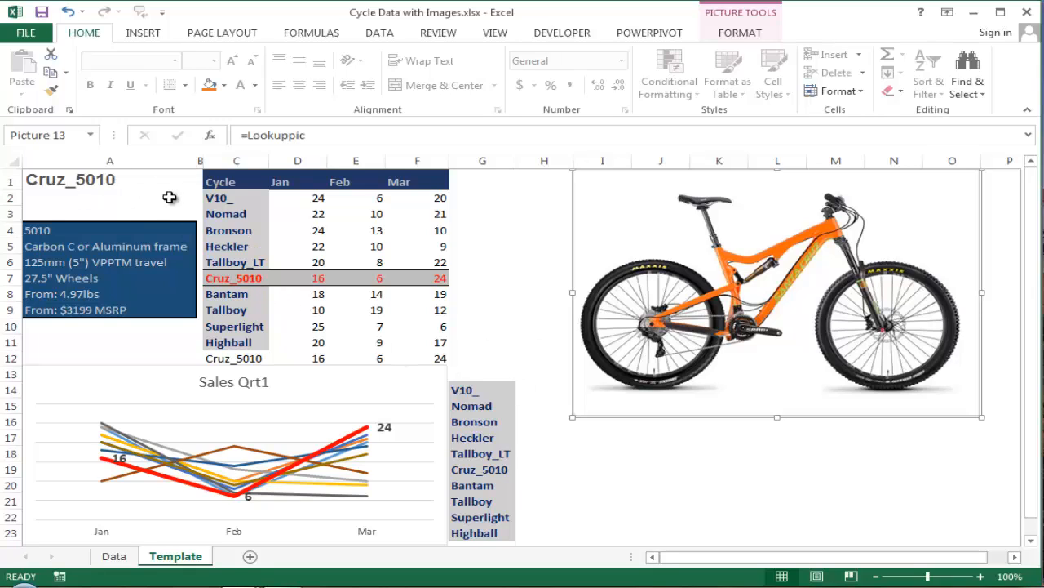
{"action": "left_click", "coordinate": [489, 372]}
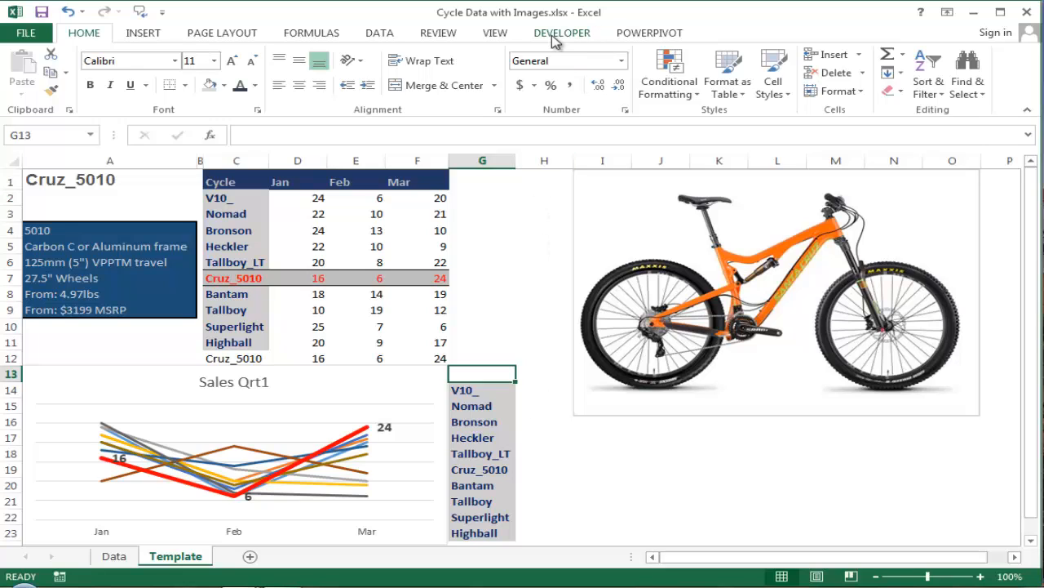
Copy the cycle names in G14:G23 and paste them as values only starting at cell G2
{"action": "left_click", "coordinate": [511, 386]}
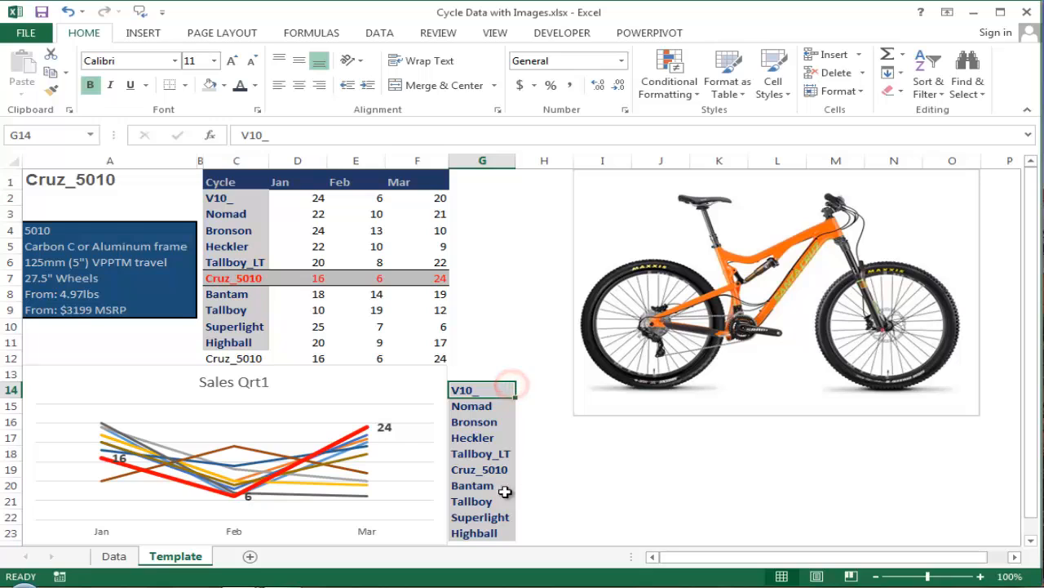
{"action": "left_click", "coordinate": [489, 533], "text": "shift"}
{"action": "key", "text": "ctrl+c"}
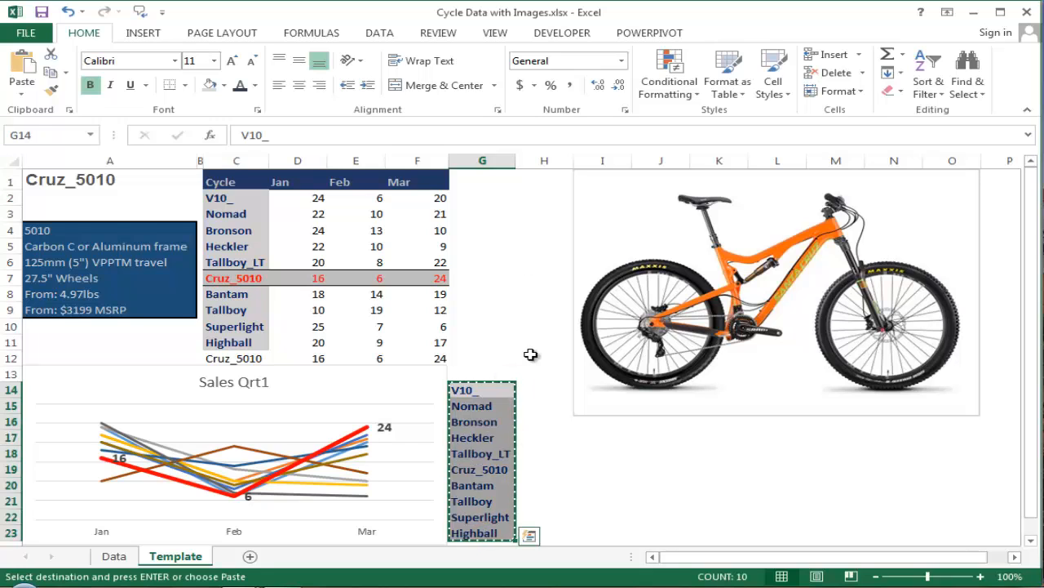
{"action": "left_click", "coordinate": [475, 199]}
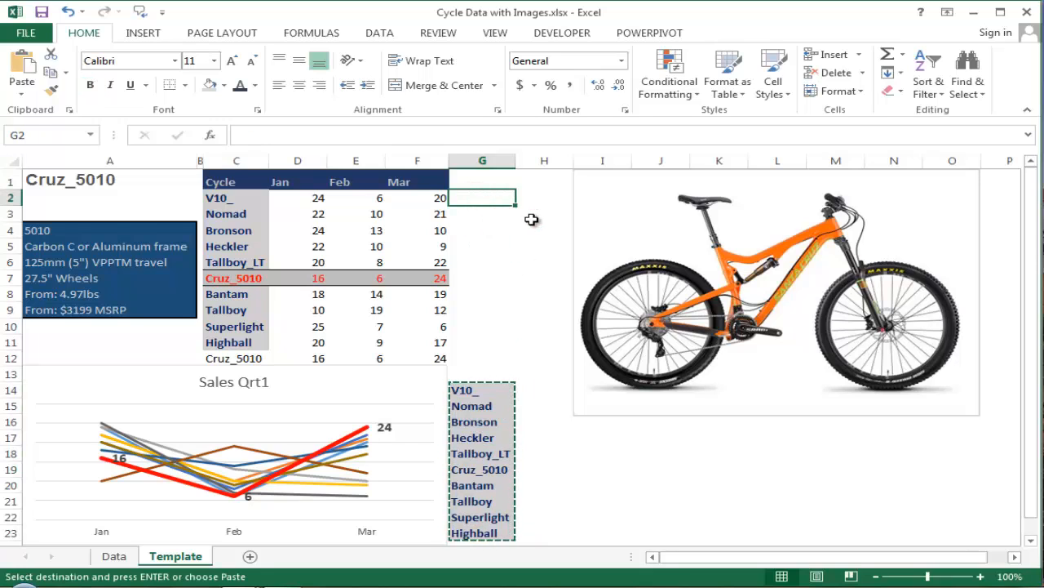
{"action": "key", "text": "alt+e"}
{"action": "key", "text": "s"}
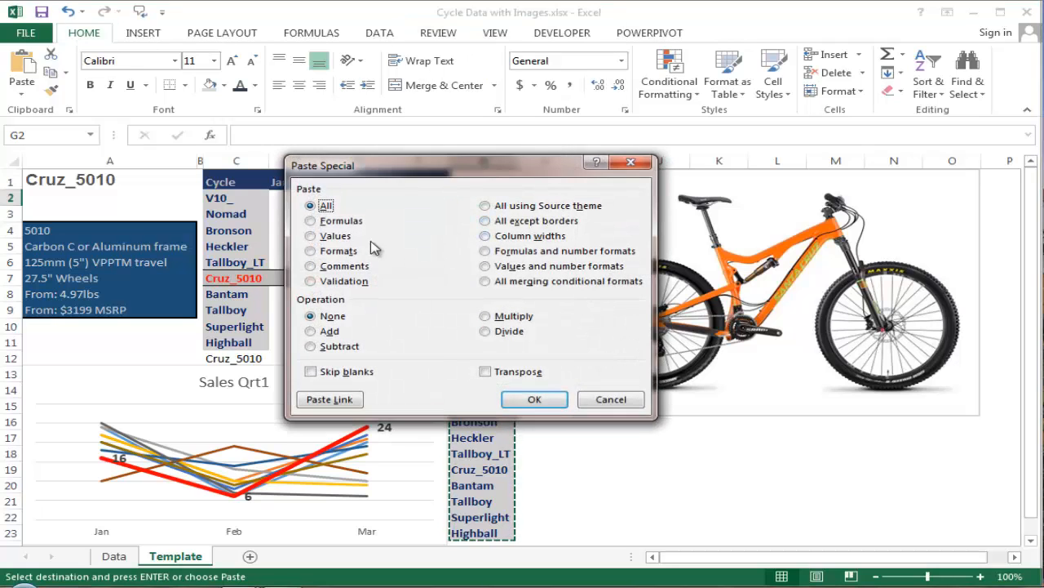
{"action": "left_click", "coordinate": [346, 235]}
{"action": "left_click", "coordinate": [540, 399]}
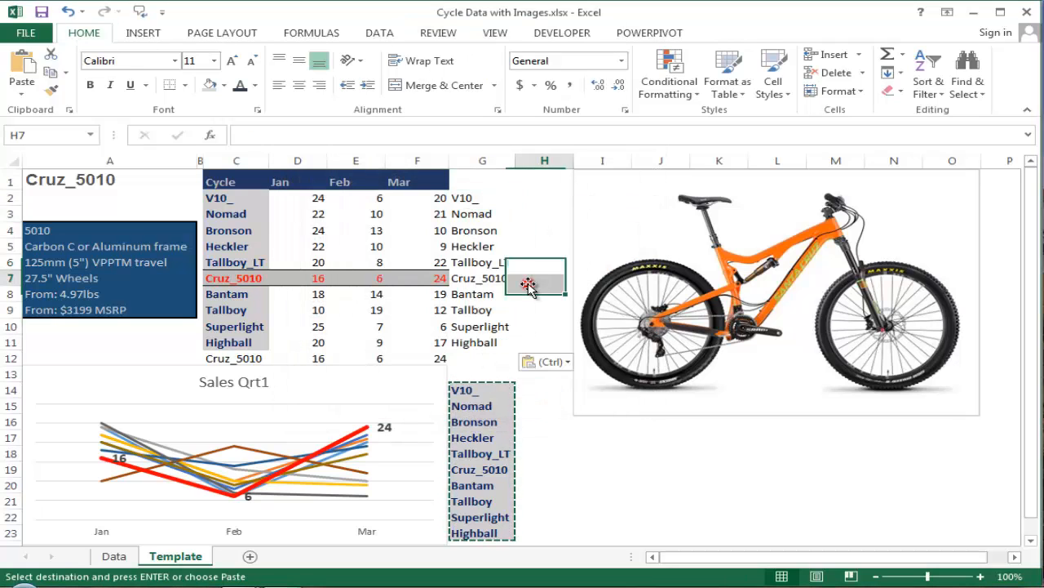
{"action": "left_click", "coordinate": [500, 386]}
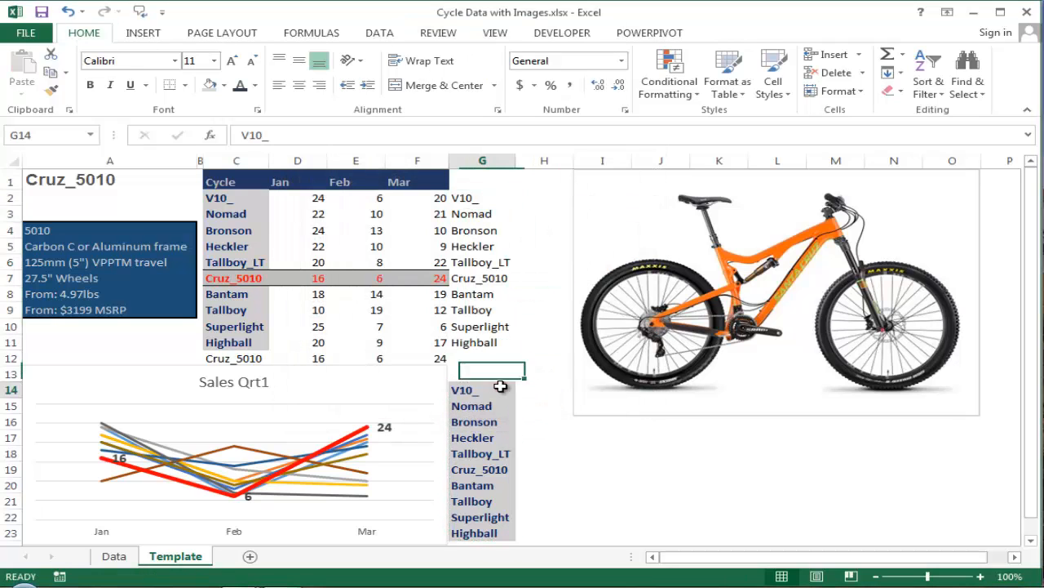
Open the Visual Basic editor and reposition its window so the Module1 code is in full view
{"action": "left_click", "coordinate": [545, 37]}
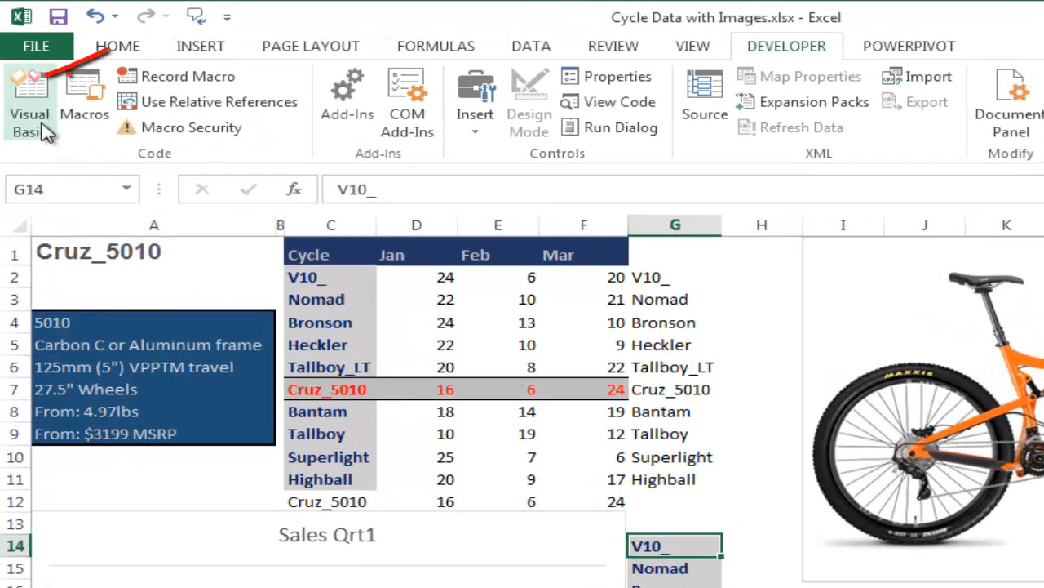
{"action": "left_click", "coordinate": [43, 130]}
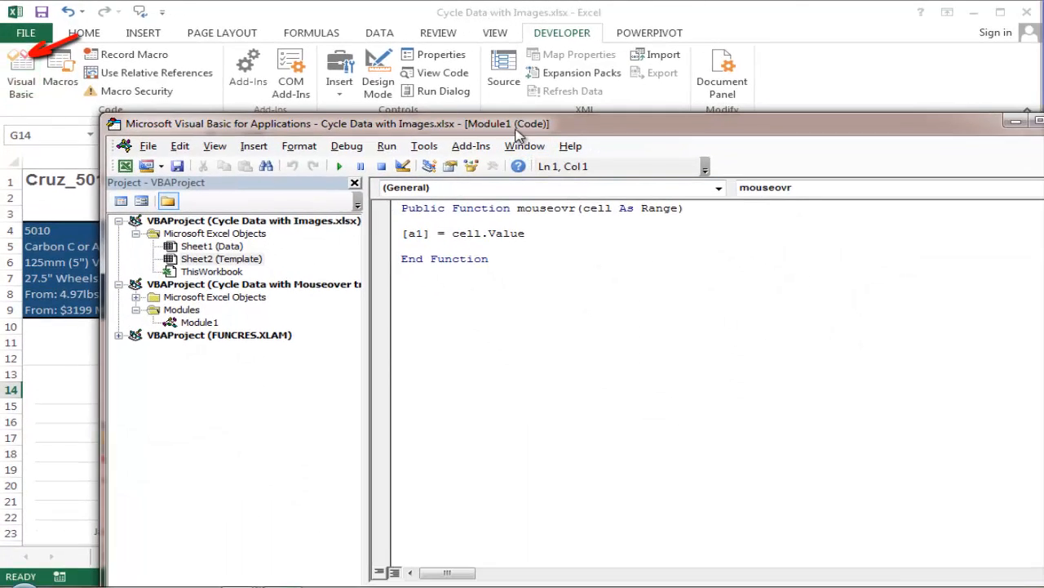
{"action": "left_click_drag", "start_coordinate": [521, 123], "coordinate": [472, 80]}
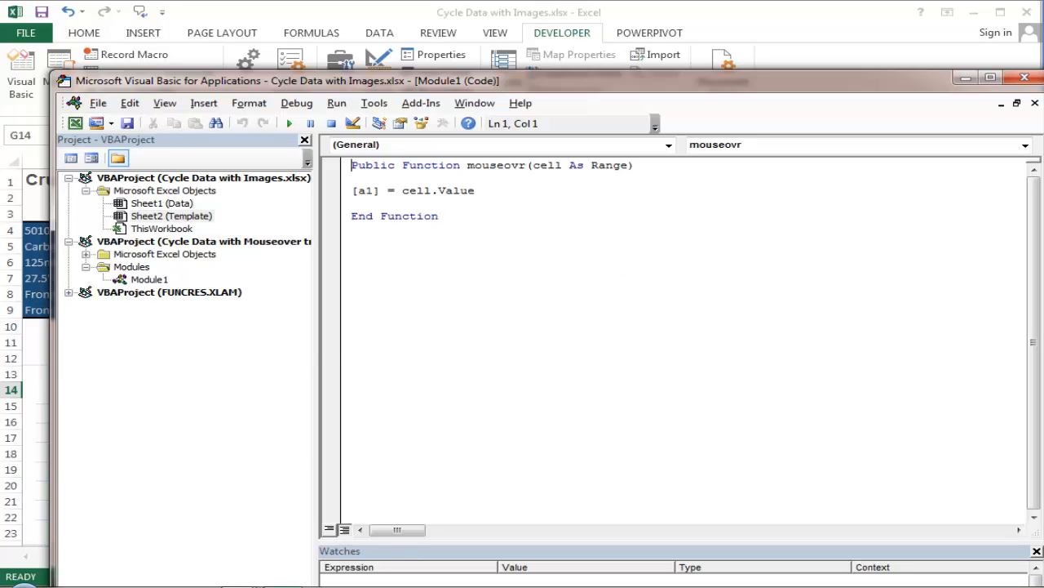
Look at the finished dashboard in Cycle Data with Mouseover trick.xlsm and return to Cycle Data with Images.xlsx
{"action": "key", "text": "alt+Tab"}
{"action": "mouse_move", "coordinate": [481, 452]}
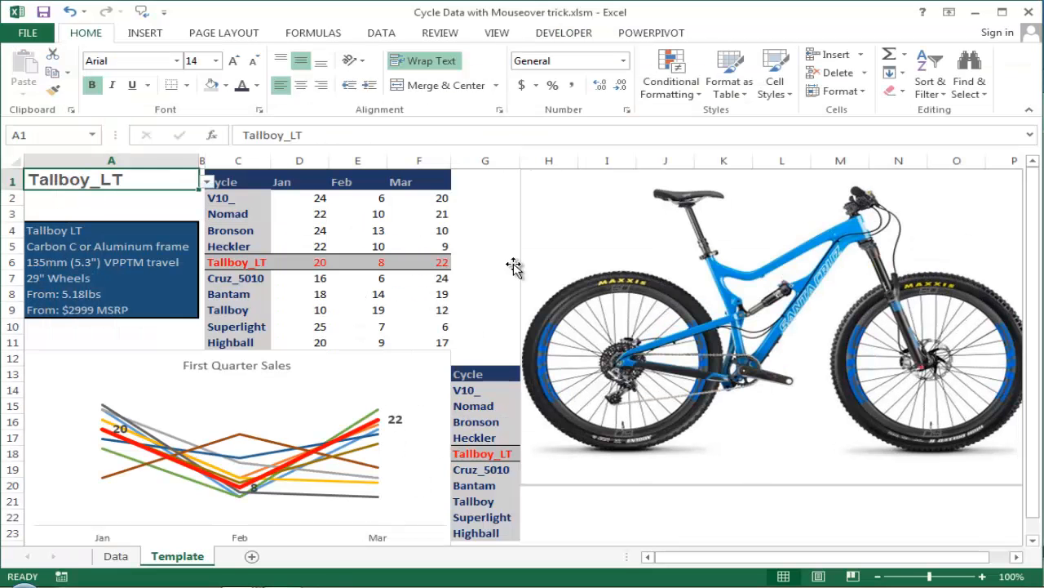
{"action": "key", "text": "alt+Tab"}
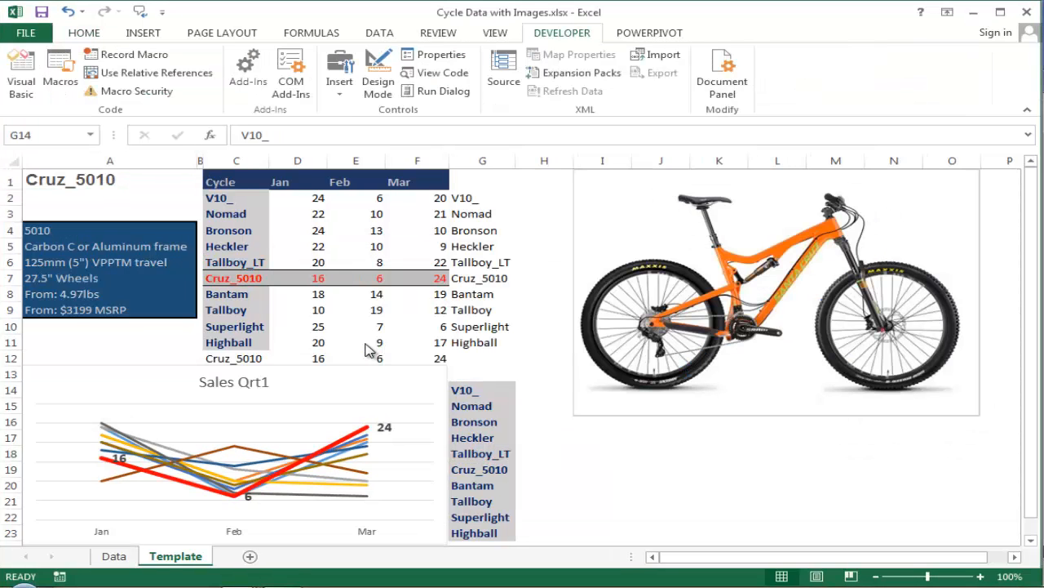
{"action": "key", "text": "alt+Tab"}
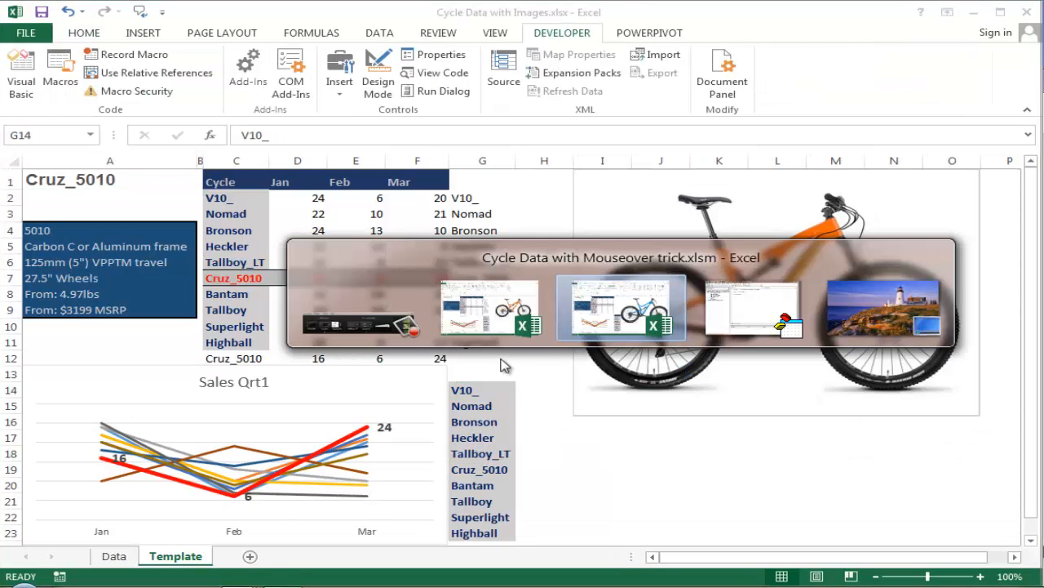
{"action": "key", "text": "alt+Tab"}
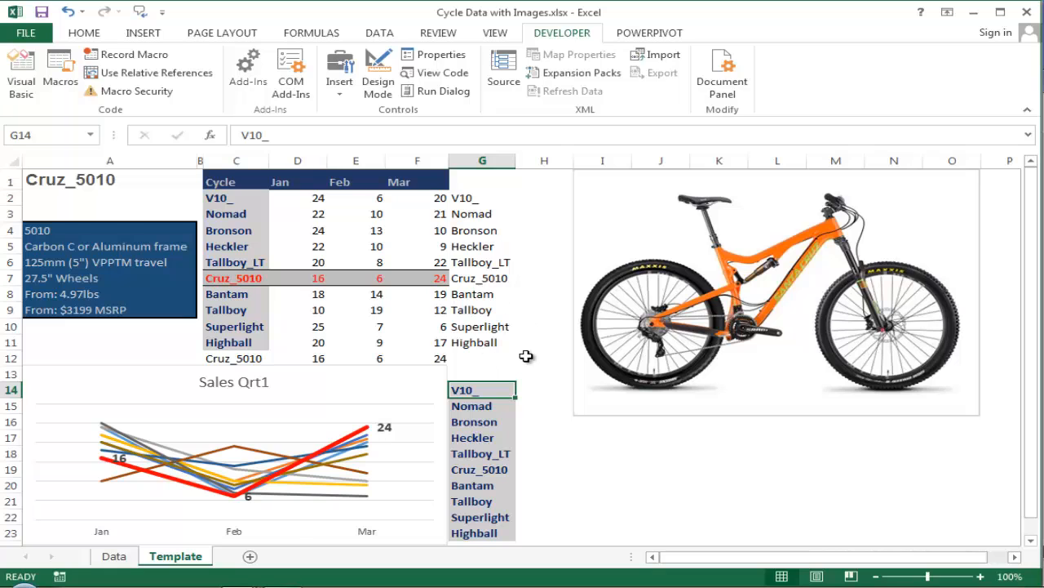
Switch to the Visual Basic editor and examine the declaration of the mouseovr function, including its name and its cell As Range argument
{"action": "key", "text": "alt+Tab"}
{"action": "key", "text": "alt+Tab"}
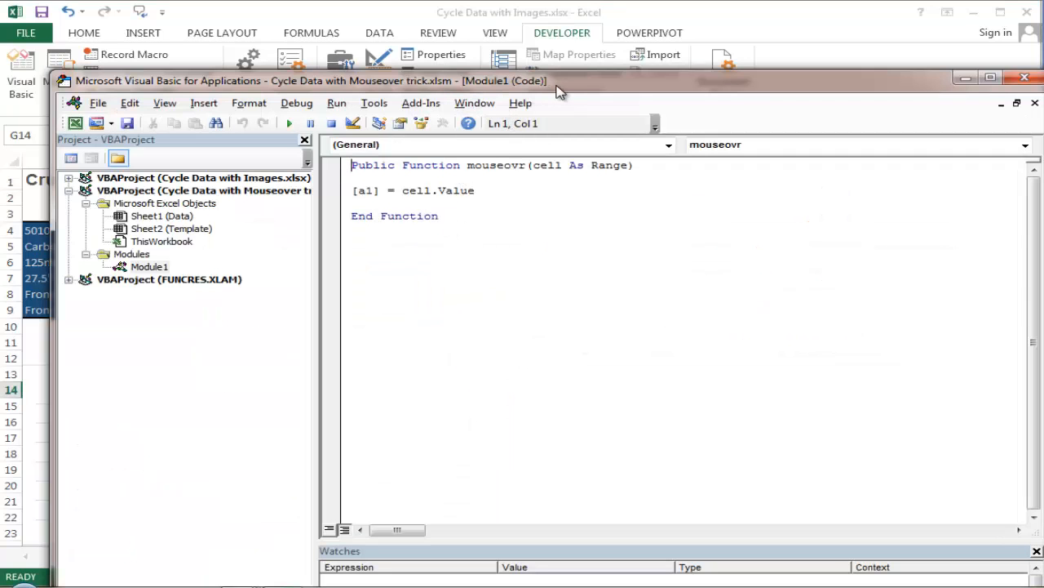
{"action": "left_click_drag", "start_coordinate": [563, 87], "coordinate": [496, 324]}
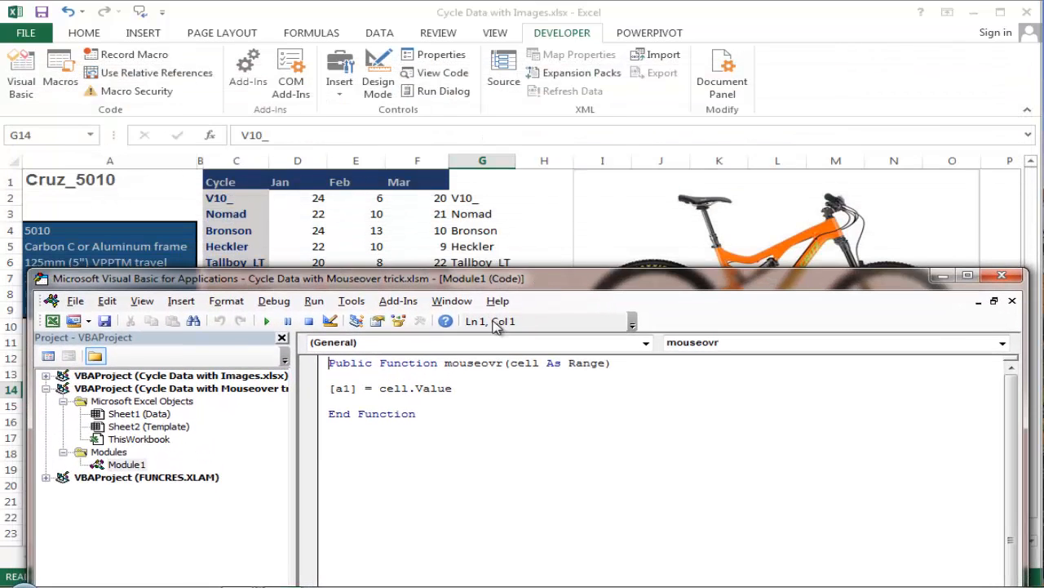
{"action": "left_click_drag", "start_coordinate": [700, 279], "coordinate": [701, 312]}
{"action": "double_click", "coordinate": [447, 395]}
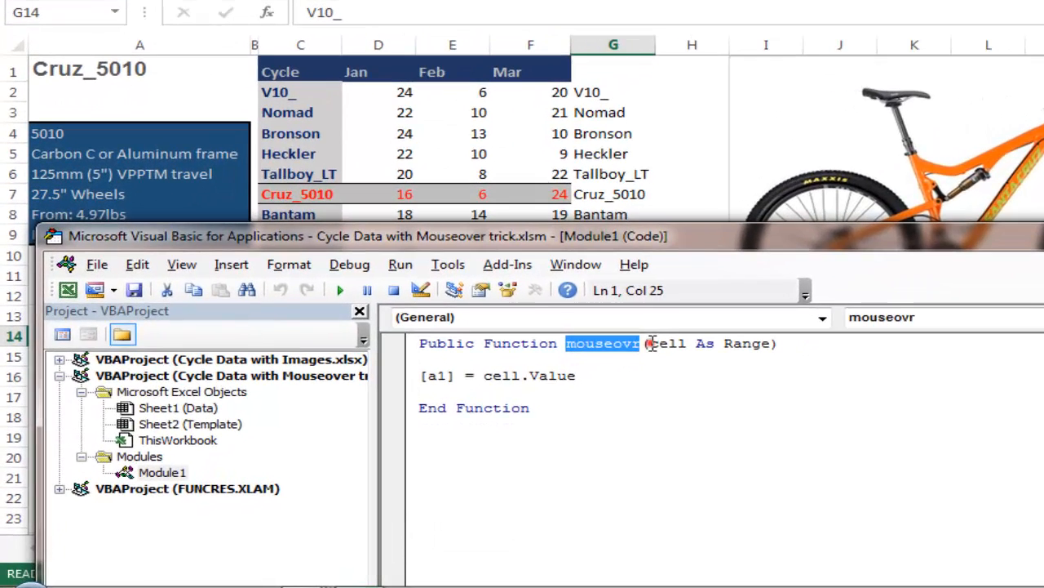
{"action": "left_click", "coordinate": [652, 343]}
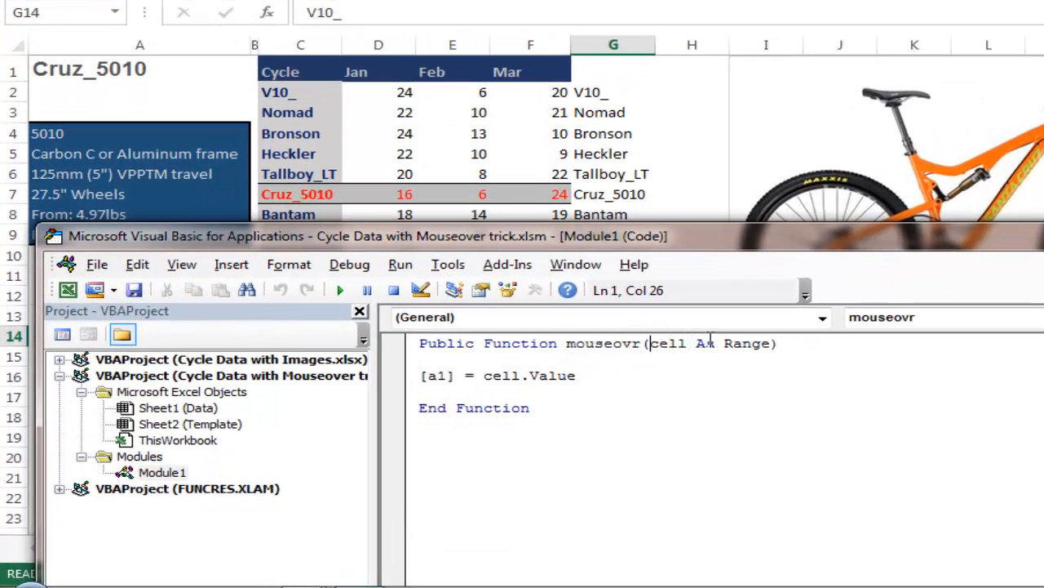
{"action": "left_click", "coordinate": [784, 343]}
Review the function line [a1] = cell.Value and check cell A1 on the Template sheet that it refers to
{"action": "left_click_drag", "start_coordinate": [791, 236], "coordinate": [885, 7]}
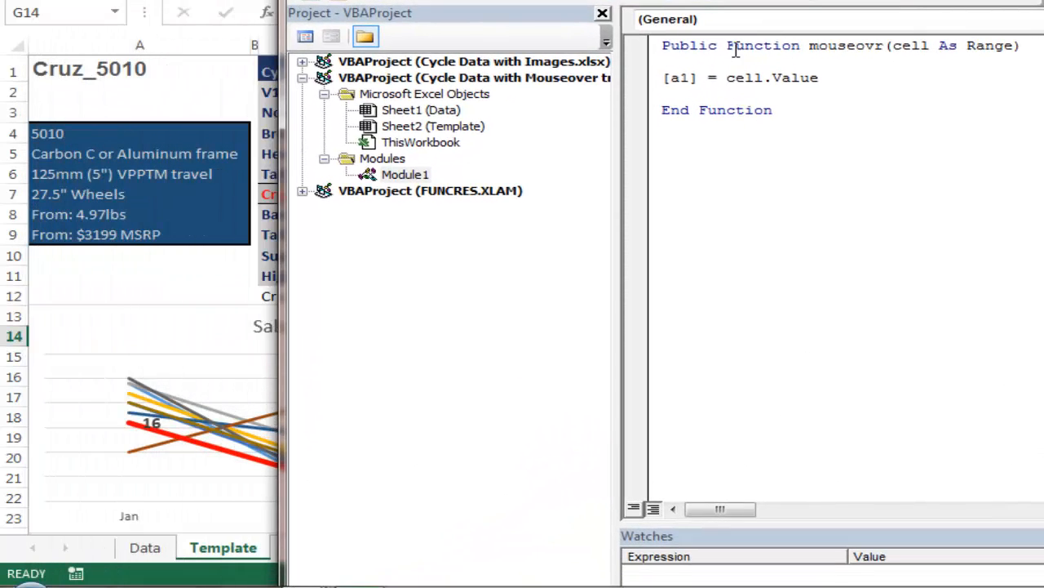
{"action": "left_click_drag", "start_coordinate": [705, 79], "coordinate": [661, 79]}
{"action": "left_click", "coordinate": [710, 78]}
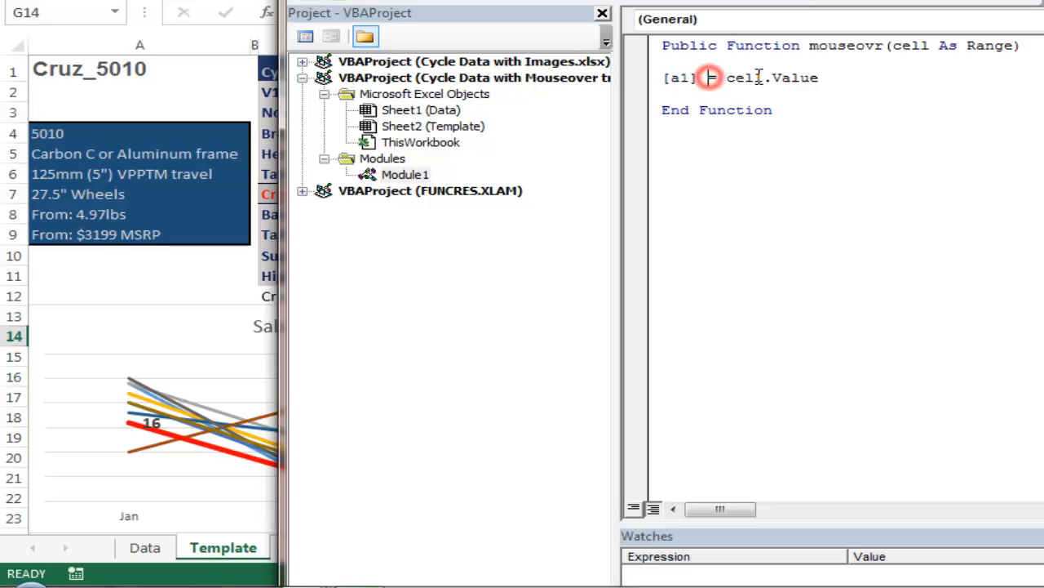
{"action": "left_click", "coordinate": [823, 77]}
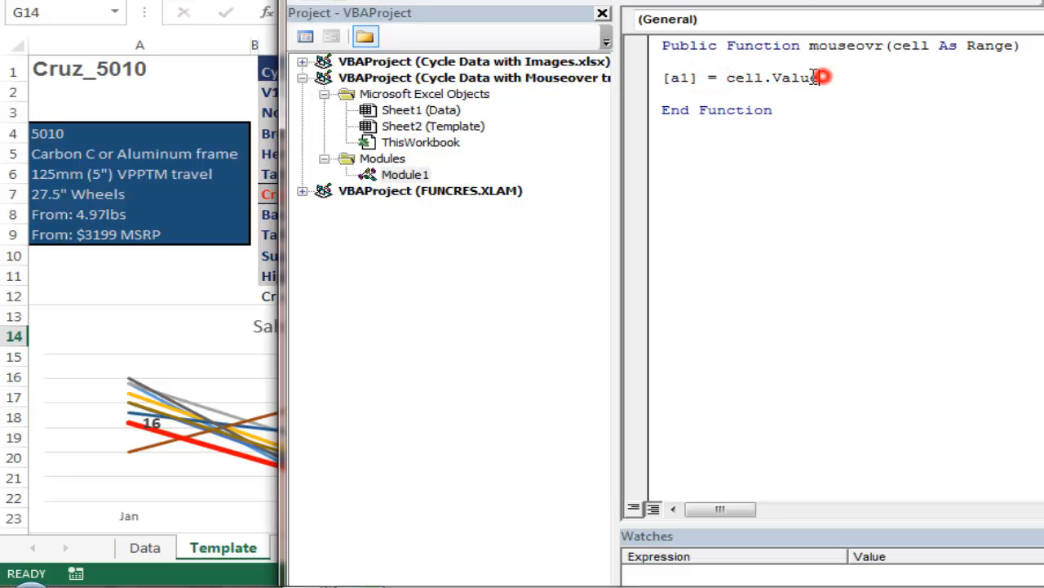
{"action": "left_click", "coordinate": [685, 73]}
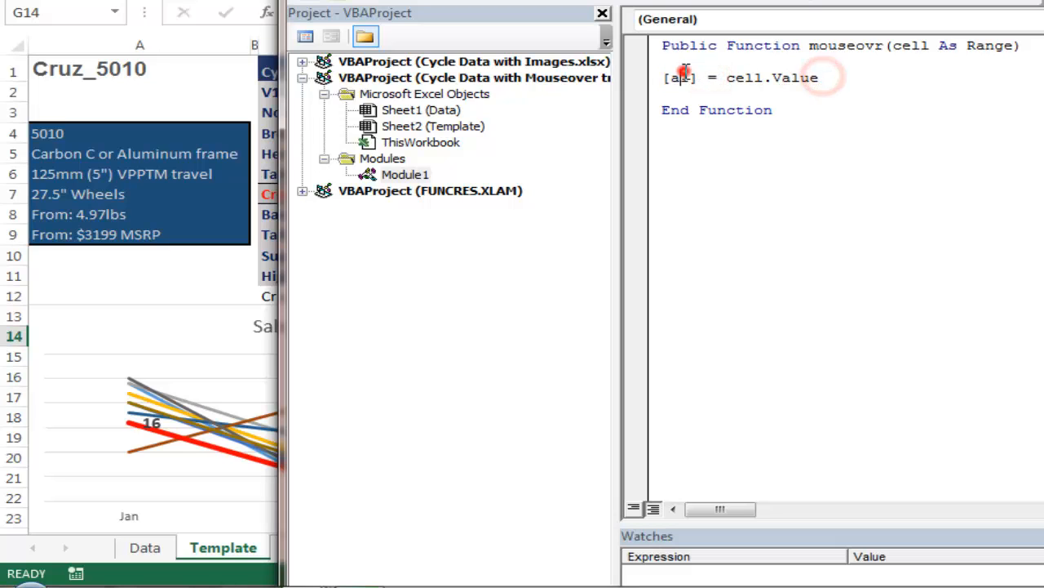
{"action": "left_click", "coordinate": [70, 71]}
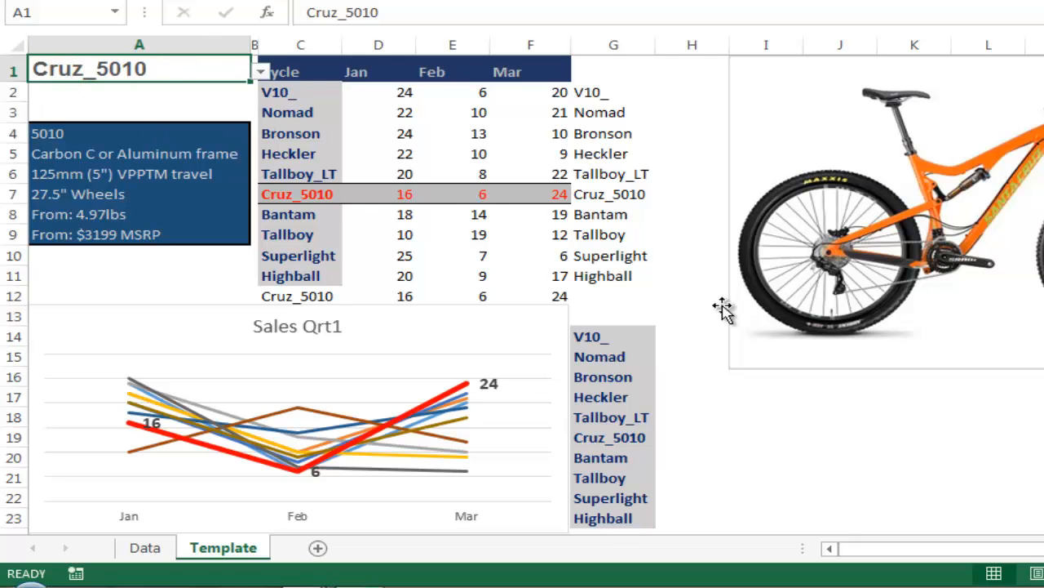
Return to the Visual Basic editor, arrange its window beside the sheet, and re-examine the [a1] reference in the function
{"action": "key", "text": "alt+F11"}
{"action": "left_click_drag", "start_coordinate": [620, 1], "coordinate": [701, 1]}
{"action": "left_click_drag", "start_coordinate": [849, 1], "coordinate": [1043, 1]}
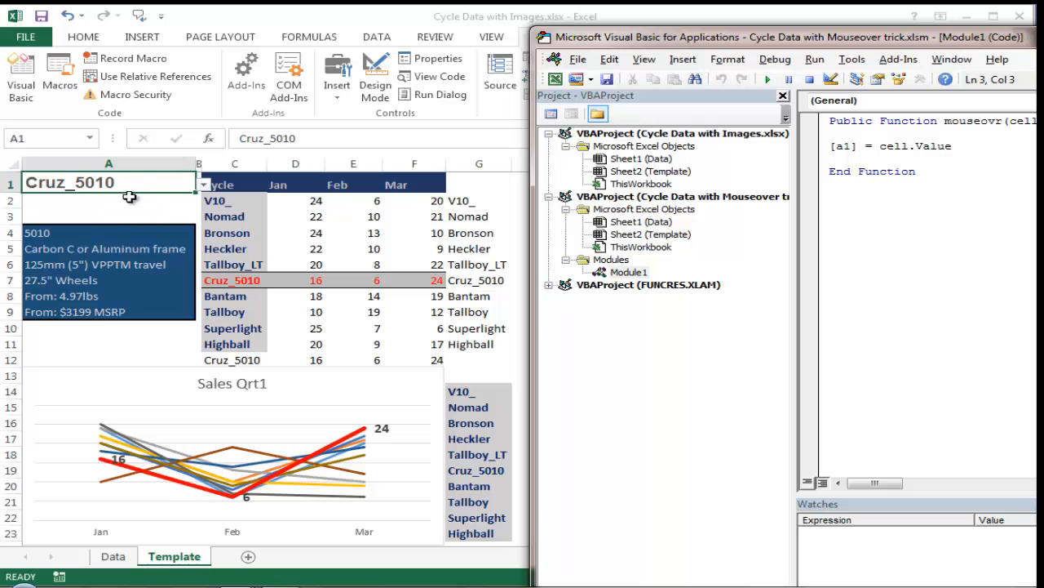
{"action": "left_click_drag", "start_coordinate": [979, 47], "coordinate": [468, 37]}
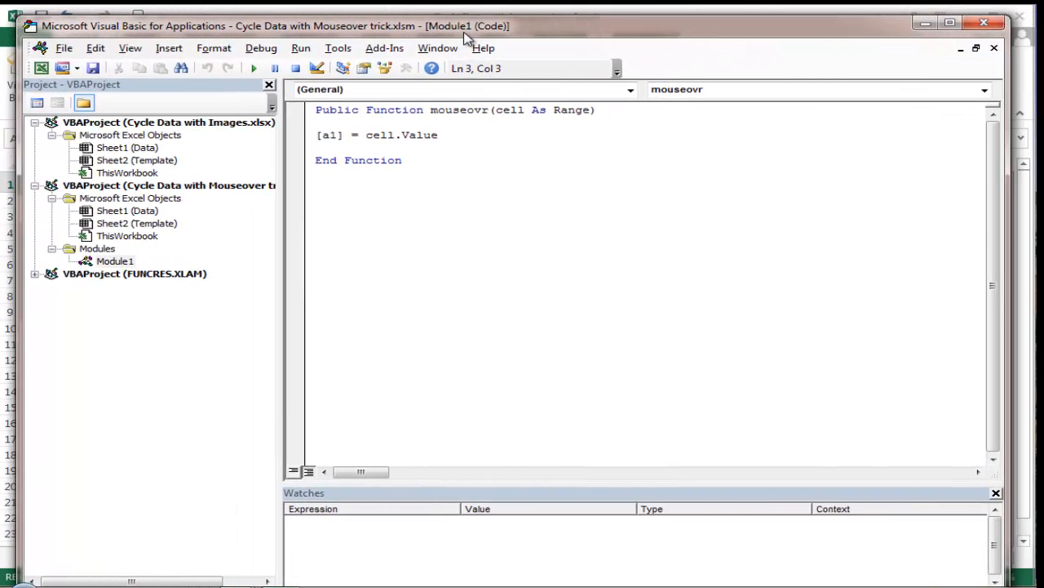
{"action": "left_click", "coordinate": [417, 160]}
{"action": "left_click_drag", "start_coordinate": [316, 135], "coordinate": [335, 134]}
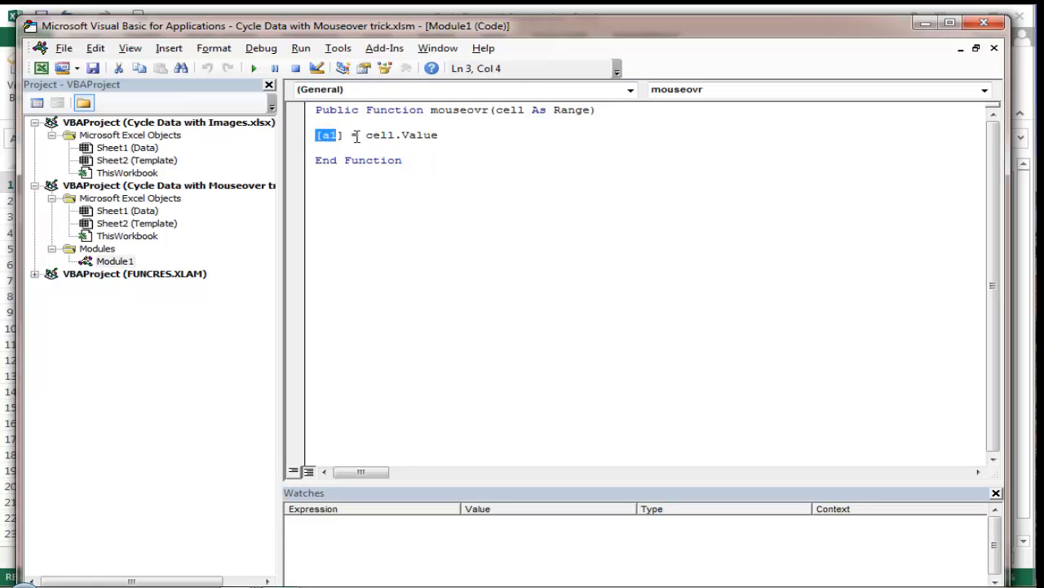
{"action": "left_click", "coordinate": [342, 135]}
Widen the editor's project list to fit the full project names and select Module1 under Cycle Data with Mouseover trick.xlsm
{"action": "double_click", "coordinate": [514, 26]}
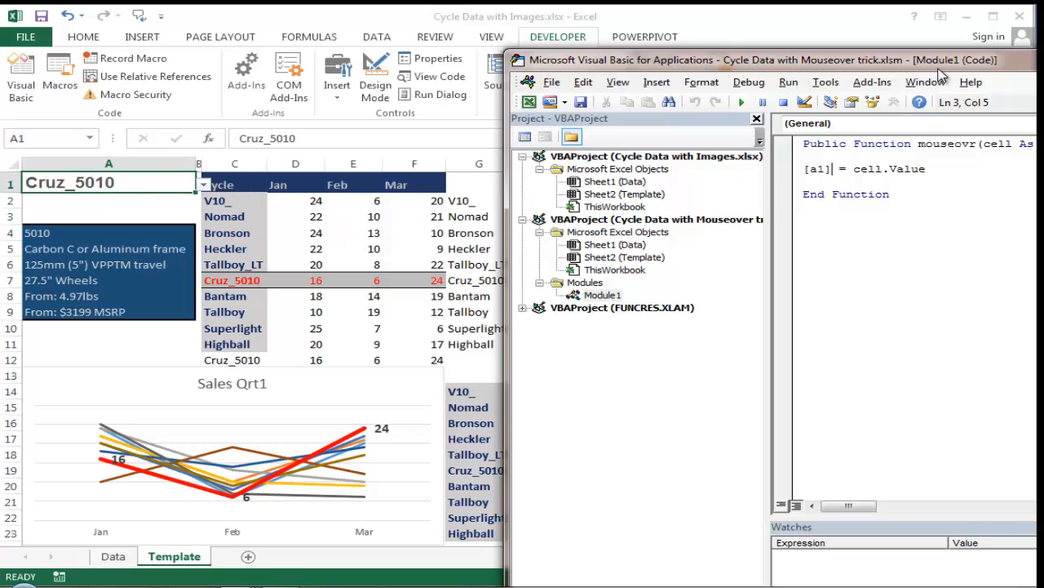
{"action": "left_click_drag", "start_coordinate": [939, 67], "coordinate": [597, 58]}
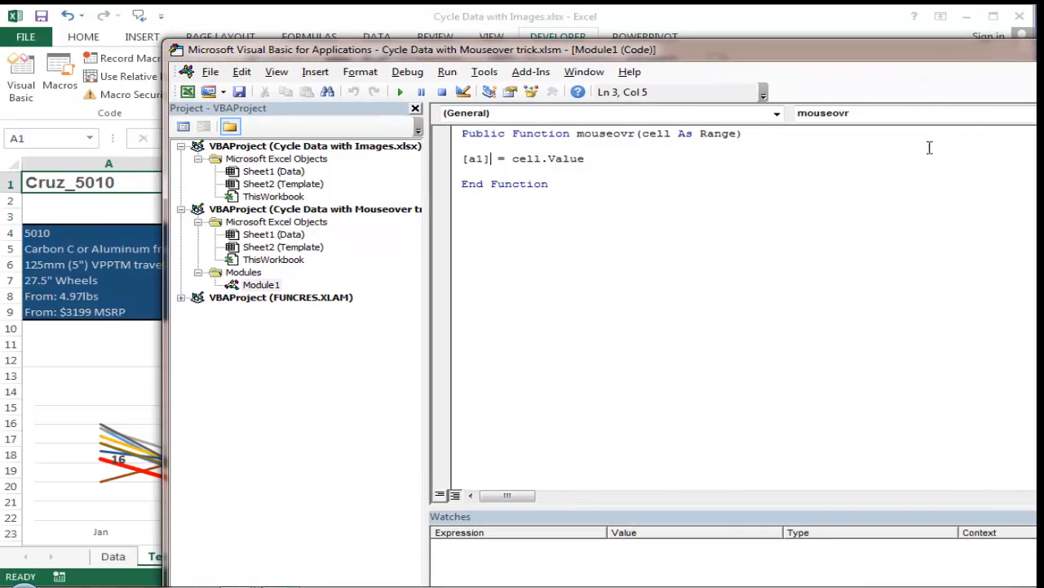
{"action": "left_click", "coordinate": [279, 210]}
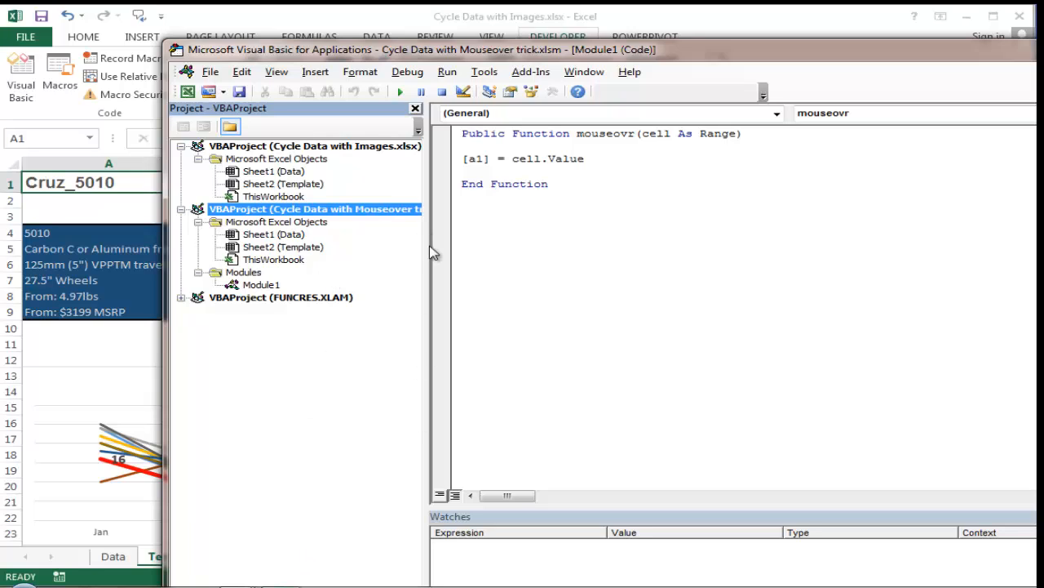
{"action": "left_click_drag", "start_coordinate": [428, 261], "coordinate": [473, 260]}
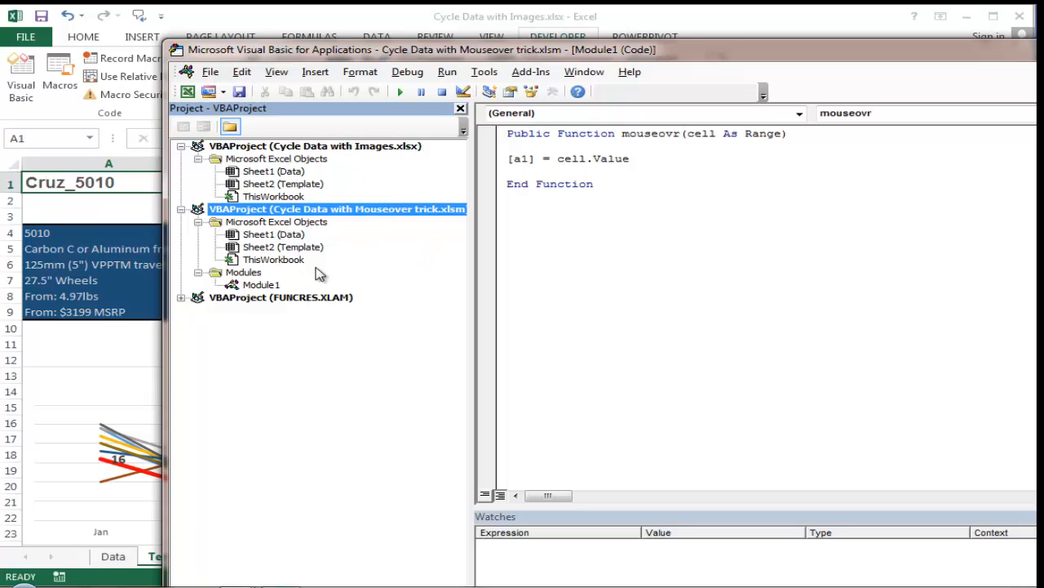
{"action": "left_click", "coordinate": [262, 285]}
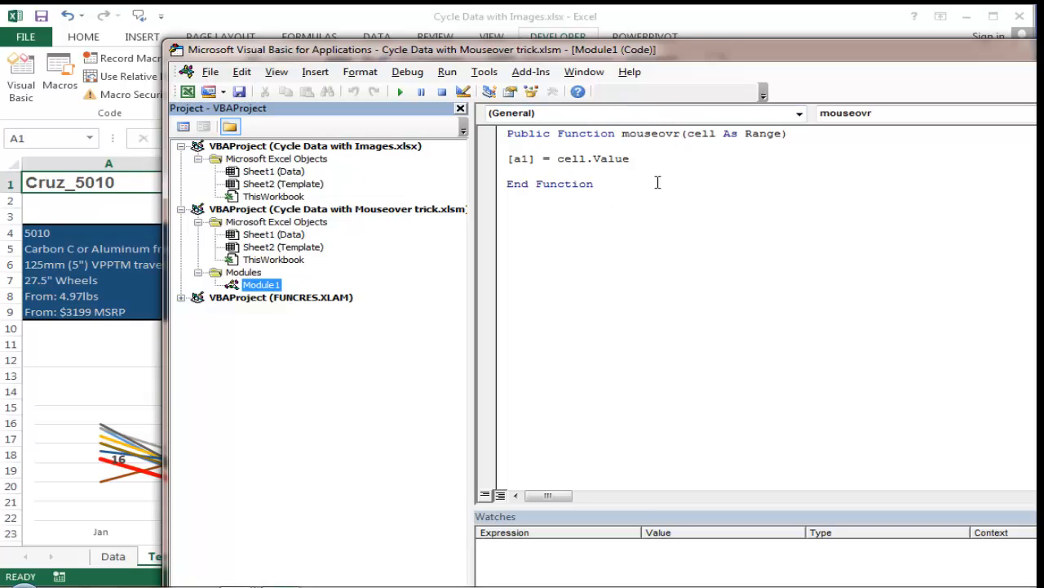
Highlight the complete mouseovr function code in Module1 for review, then inspect the function name
{"action": "left_click", "coordinate": [625, 189]}
{"action": "key", "text": "shift+Up"}
{"action": "key", "text": "shift+Up"}
{"action": "key", "text": "ctrl+shift+Home"}
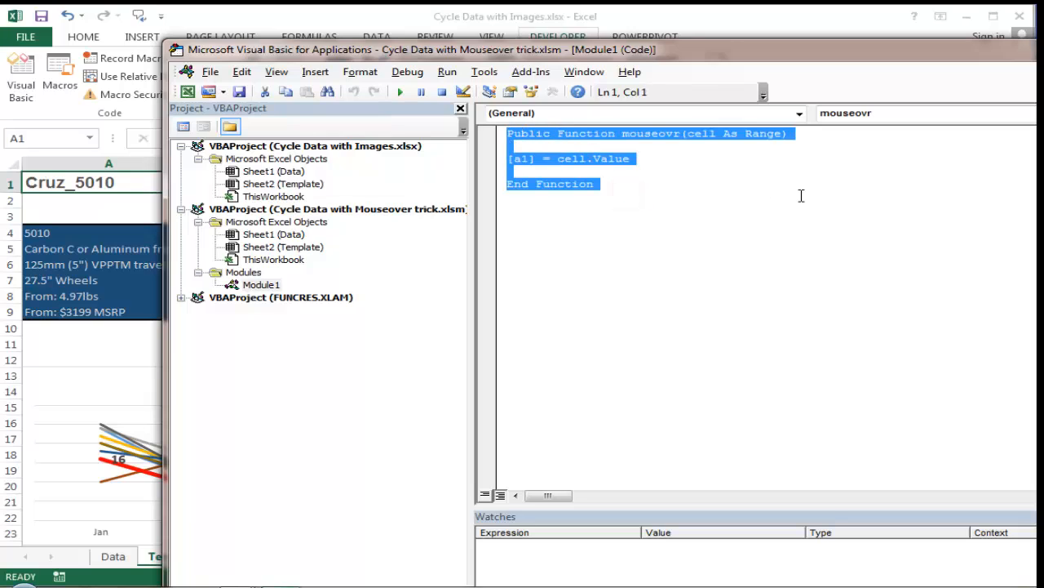
{"action": "left_click", "coordinate": [752, 206]}
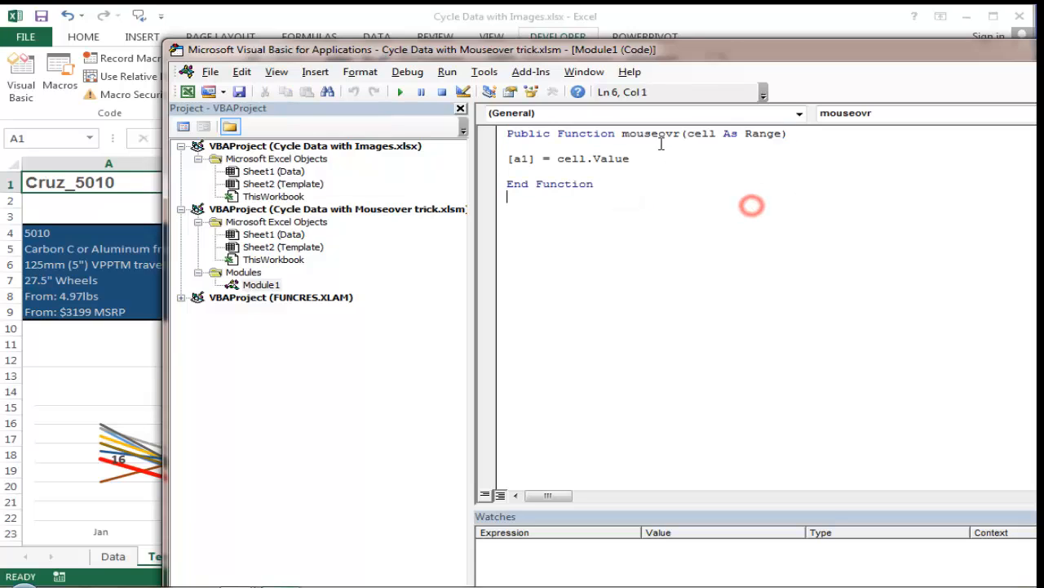
{"action": "left_click_drag", "start_coordinate": [620, 133], "coordinate": [644, 133]}
{"action": "left_click", "coordinate": [697, 160]}
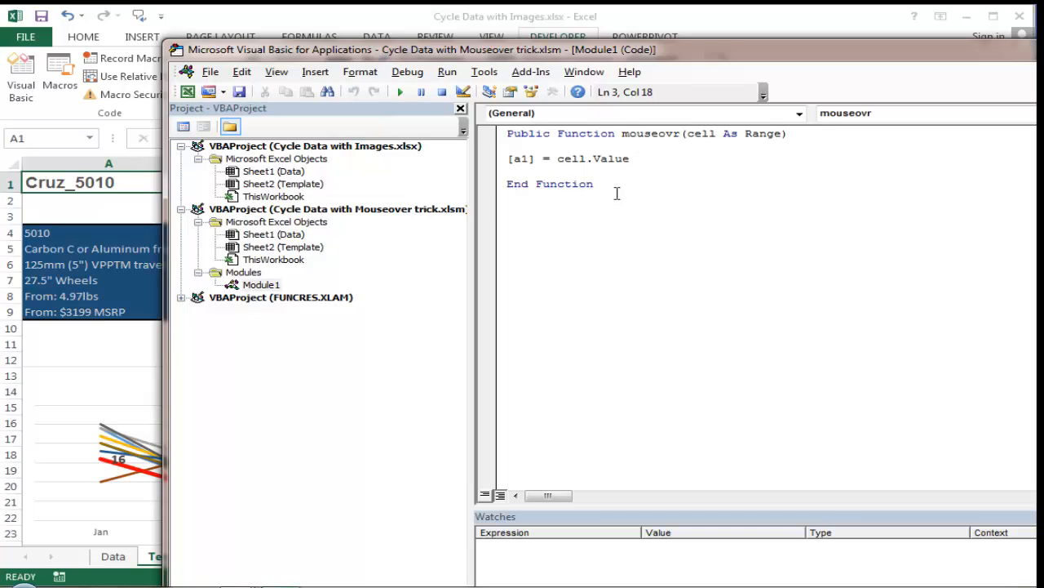
Leave the Visual Basic editor and select cell G14 on the Template sheet of Cycle Data with Images.xlsx
{"action": "left_click", "coordinate": [621, 133]}
{"action": "left_click_drag", "start_coordinate": [1024, 57], "coordinate": [905, 43]}
{"action": "left_click", "coordinate": [1012, 35]}
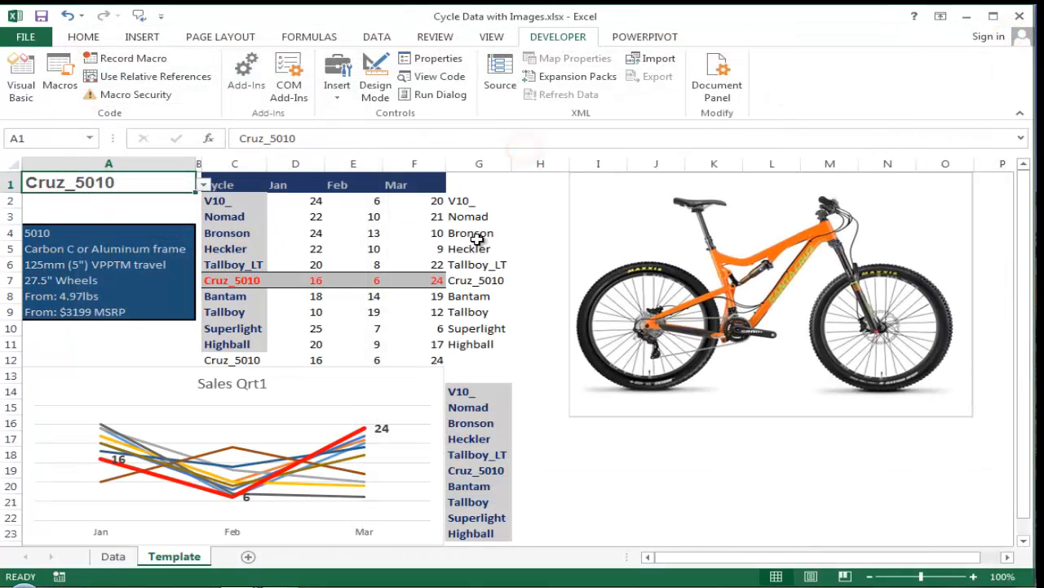
{"action": "left_click", "coordinate": [508, 387]}
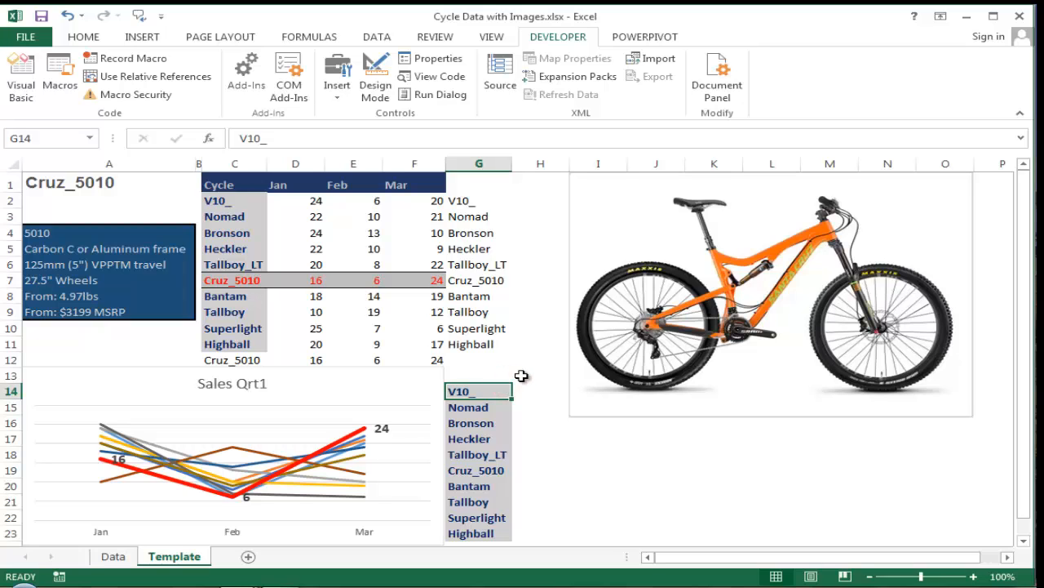
{"action": "type", "text": "=h"}
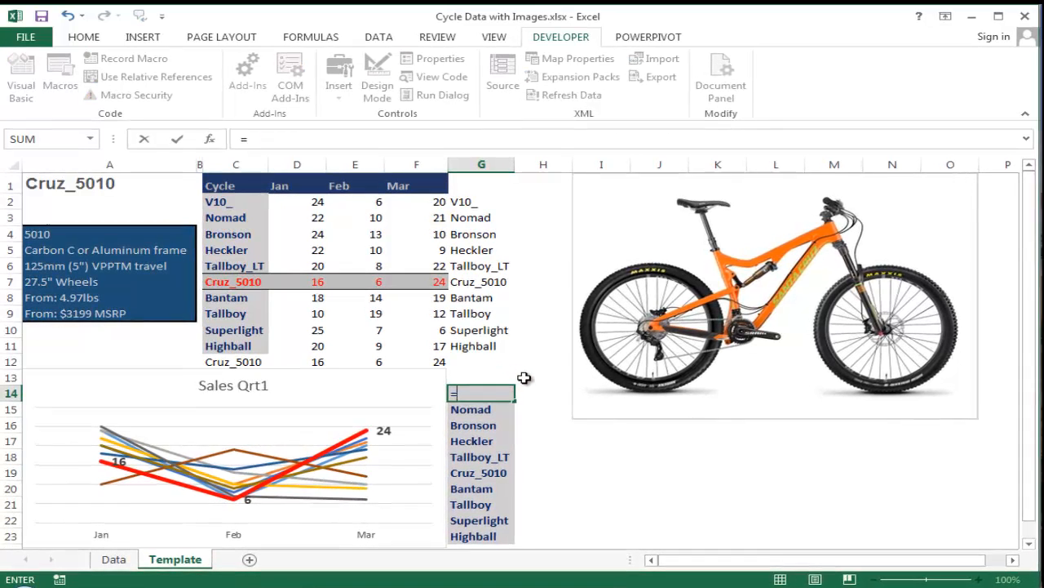
{"action": "type", "text": "y"}
{"action": "key", "text": "Tab"}
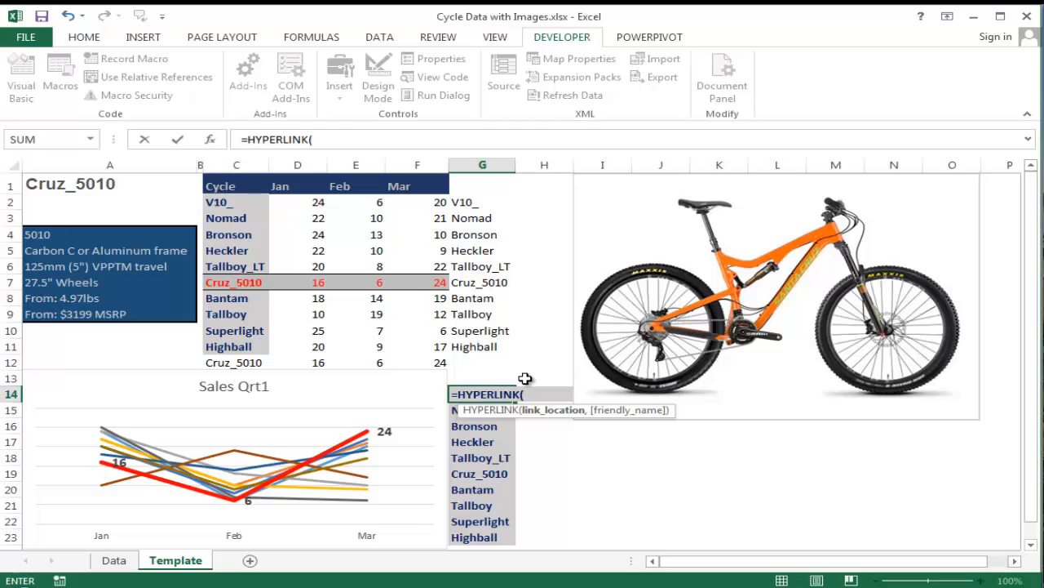
{"action": "type", "text": "mo"}
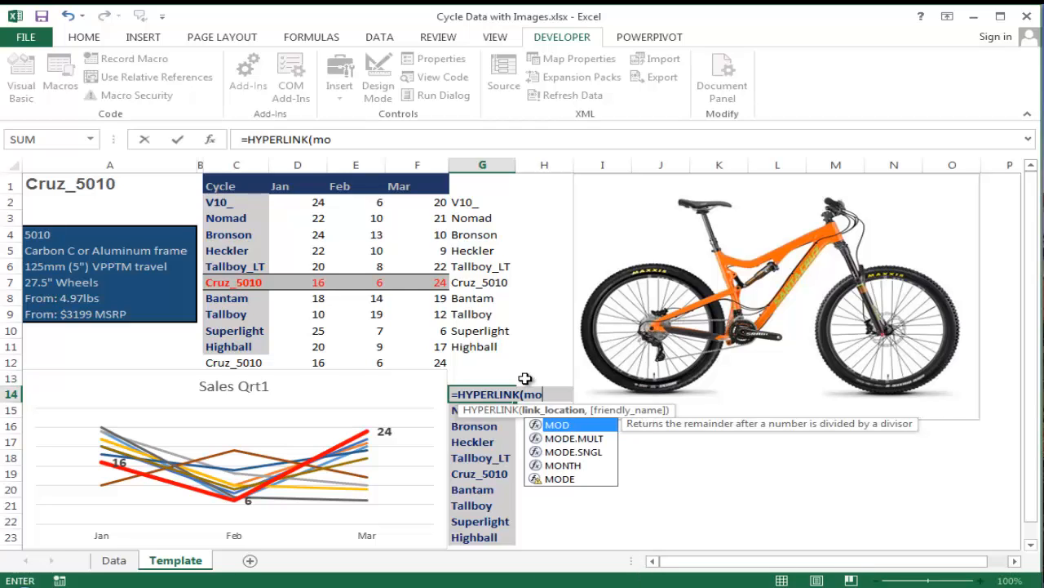
{"action": "type", "text": "u"}
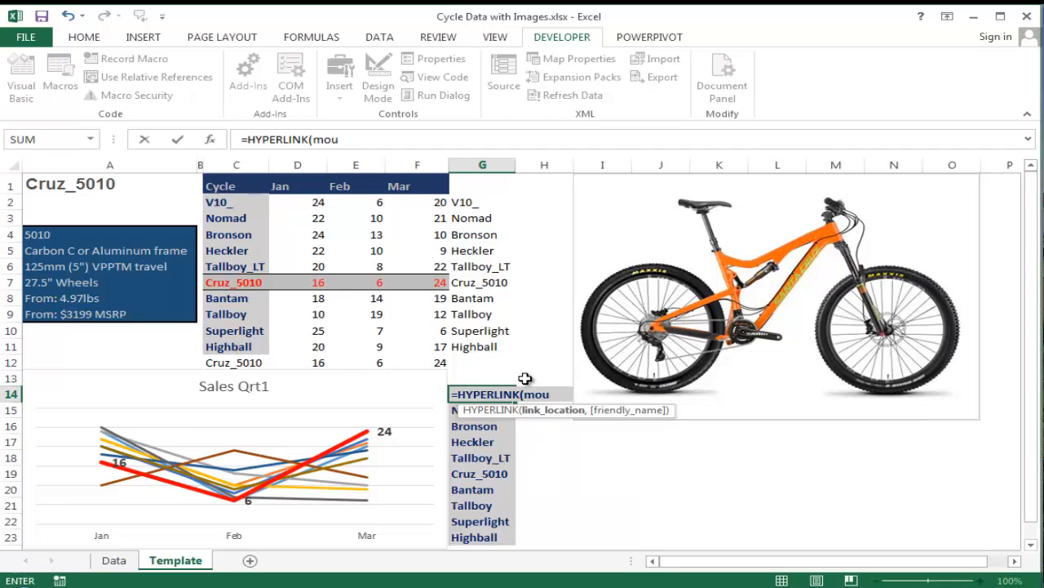
{"action": "key", "text": "Escape"}
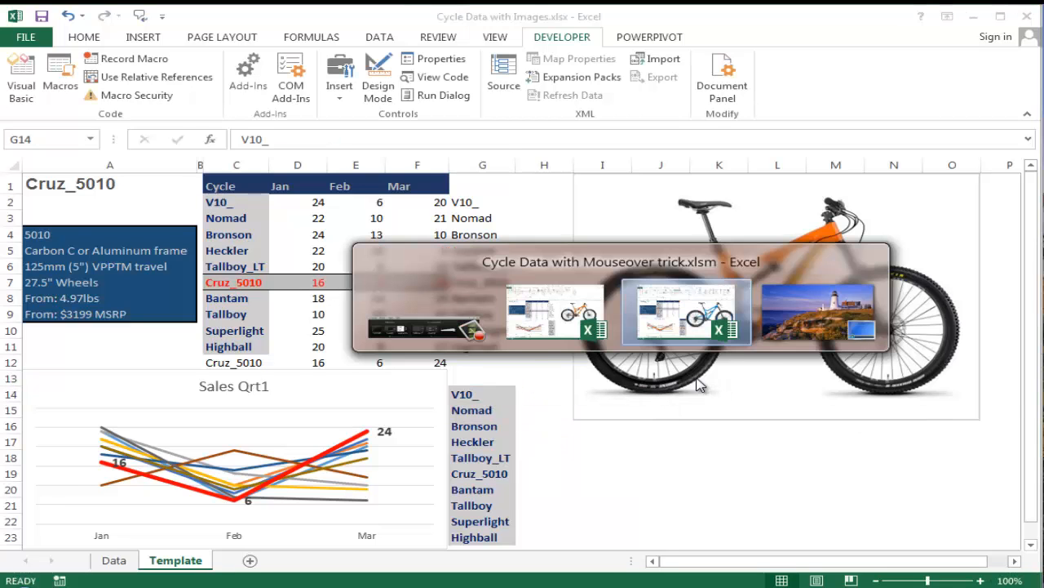
Close Cycle Data with Mouseover trick.xlsm without saving its changes and return to the Template sheet of Cycle Data with Images.xlsx
{"action": "key", "text": "alt+Tab"}
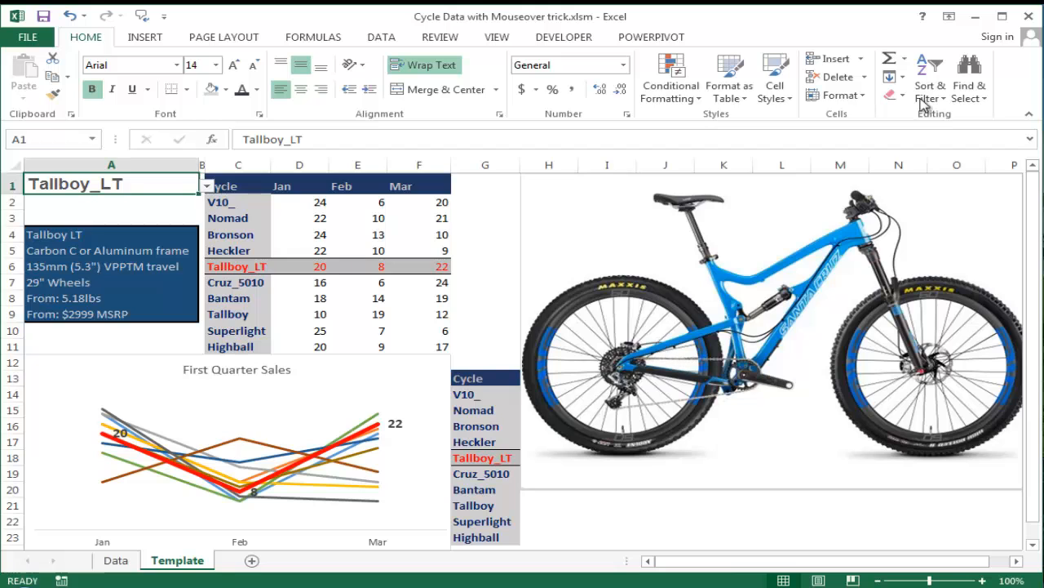
{"action": "left_click", "coordinate": [1029, 18]}
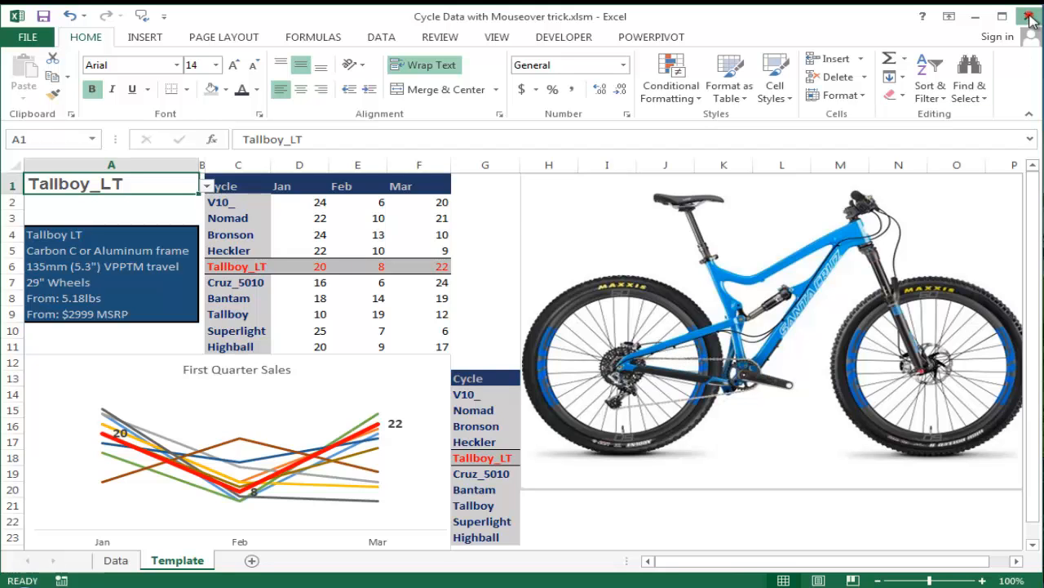
{"action": "left_click", "coordinate": [628, 335]}
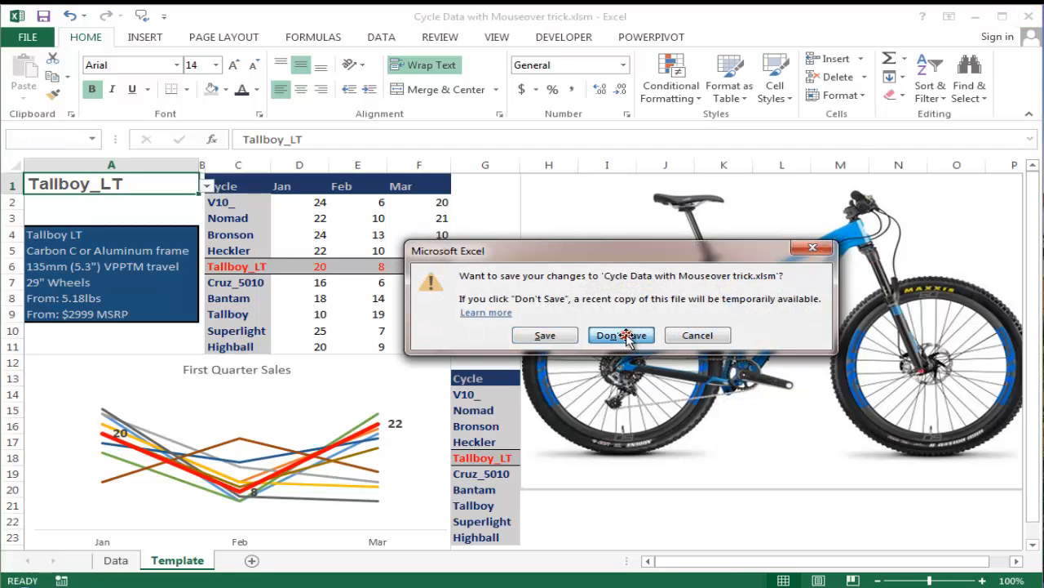
{"action": "left_click", "coordinate": [530, 409]}
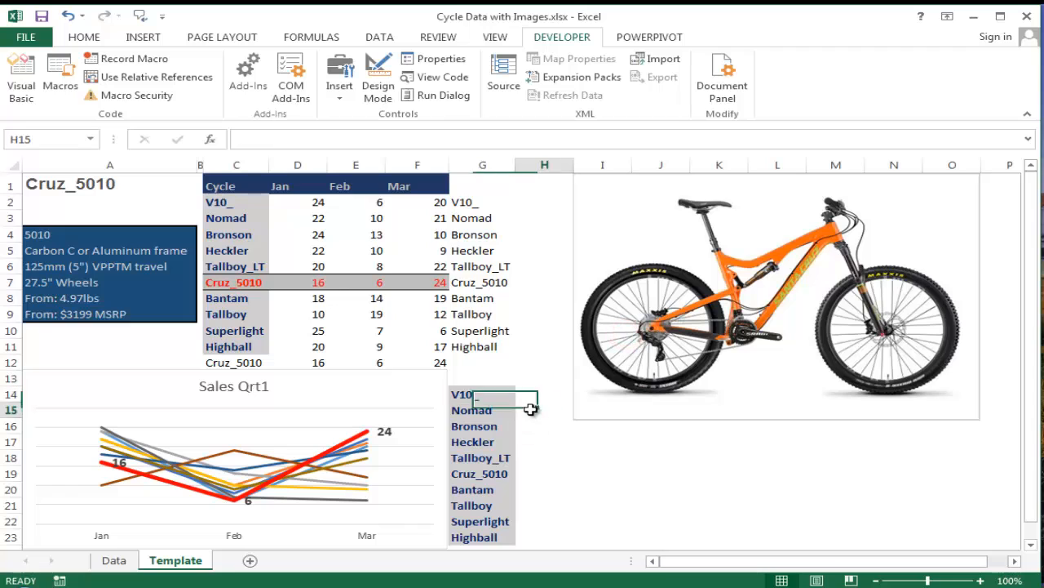
Open the Visual Basic editor and insert a new standard module into the Cycle Data with Images.xlsx project
{"action": "left_click", "coordinate": [20, 75]}
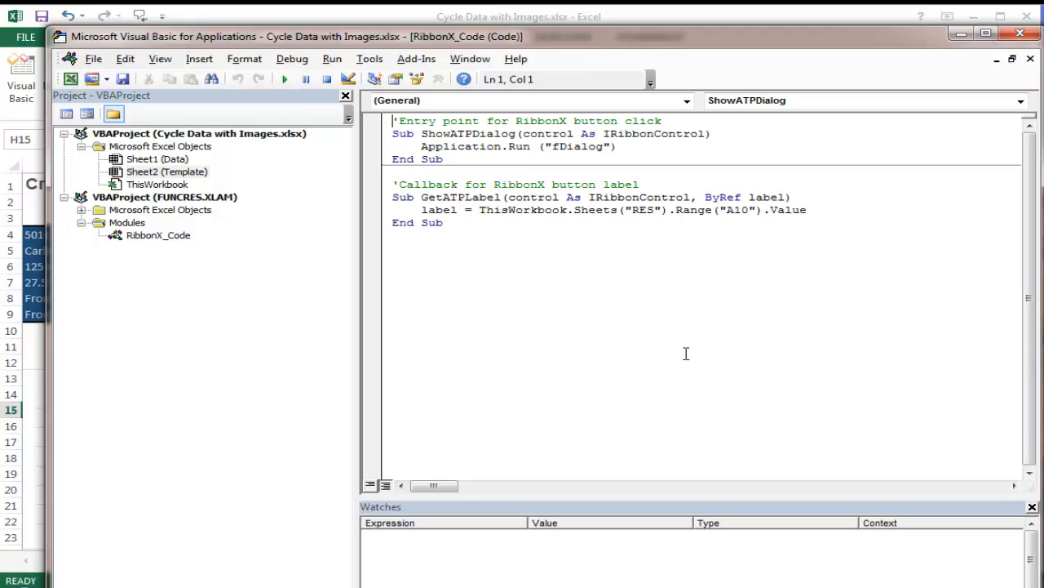
{"action": "left_click", "coordinate": [603, 302]}
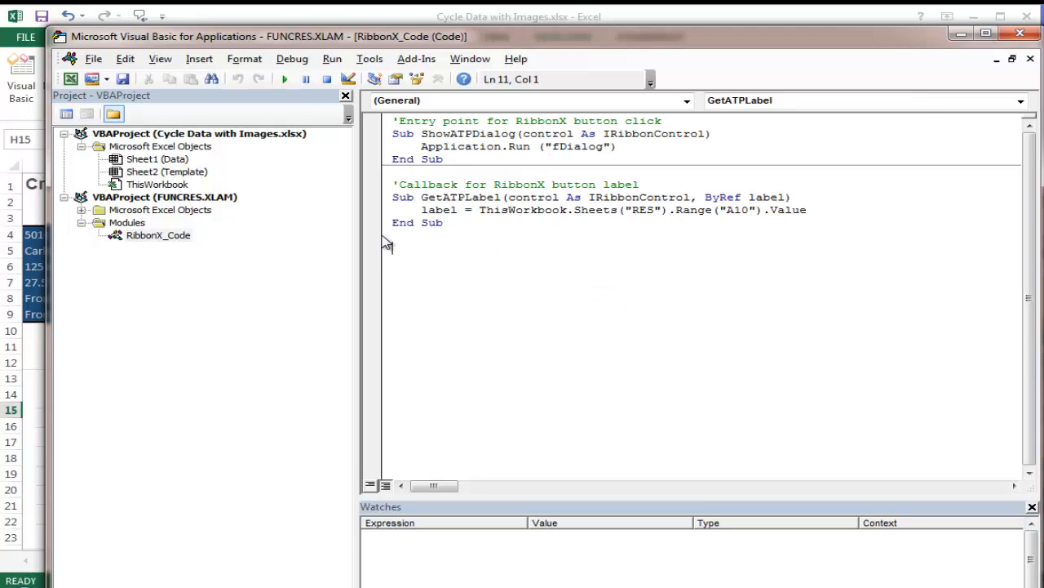
{"action": "left_click", "coordinate": [227, 136]}
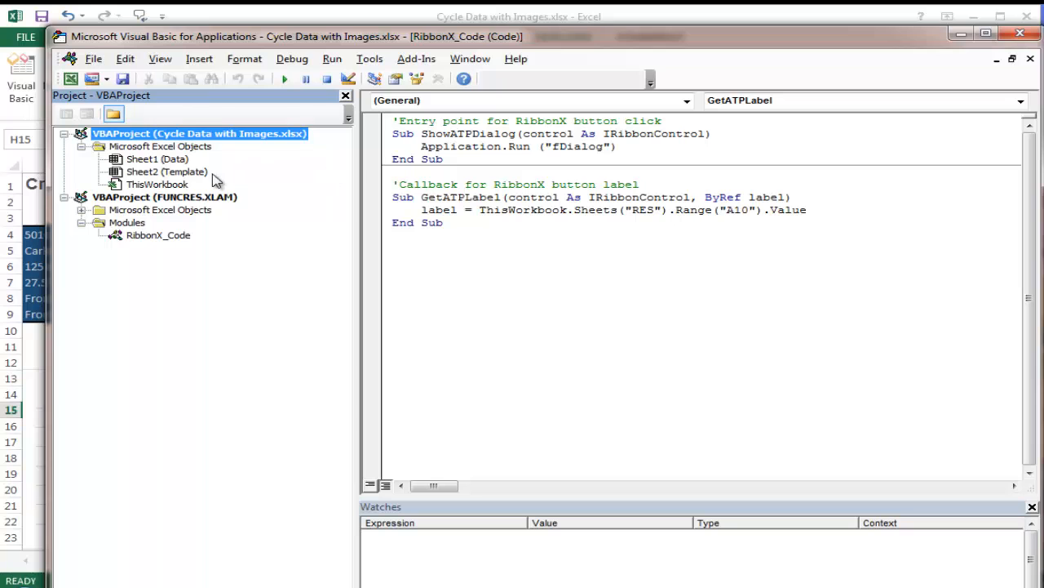
{"action": "right_click", "coordinate": [241, 161]}
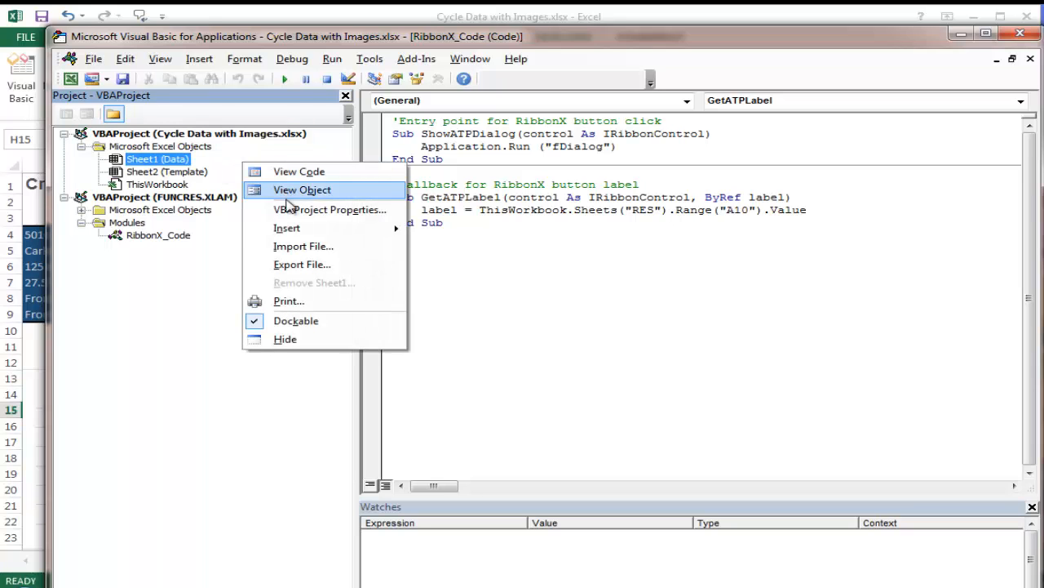
{"action": "mouse_move", "coordinate": [307, 231]}
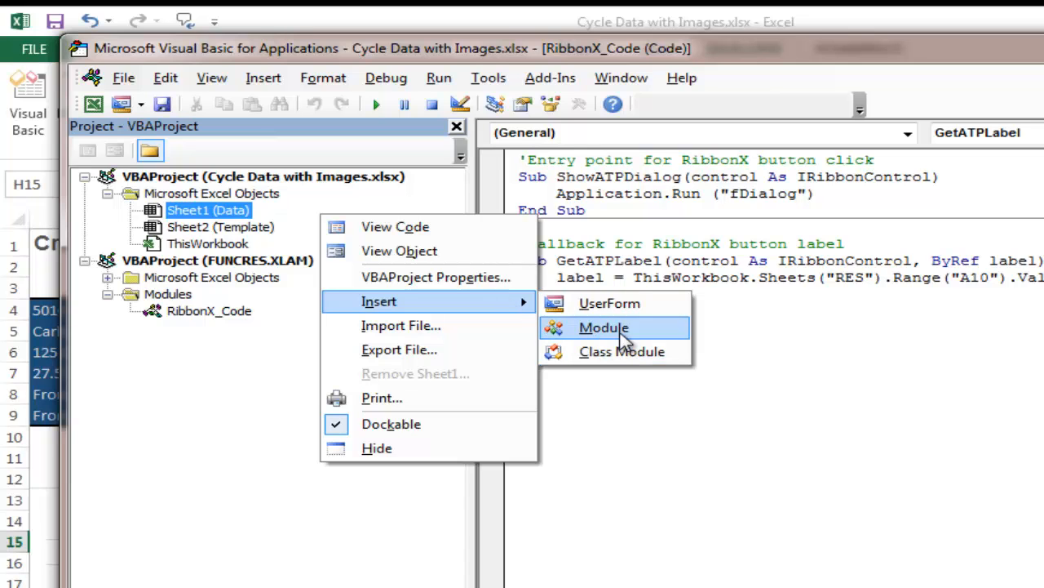
{"action": "left_click", "coordinate": [600, 333]}
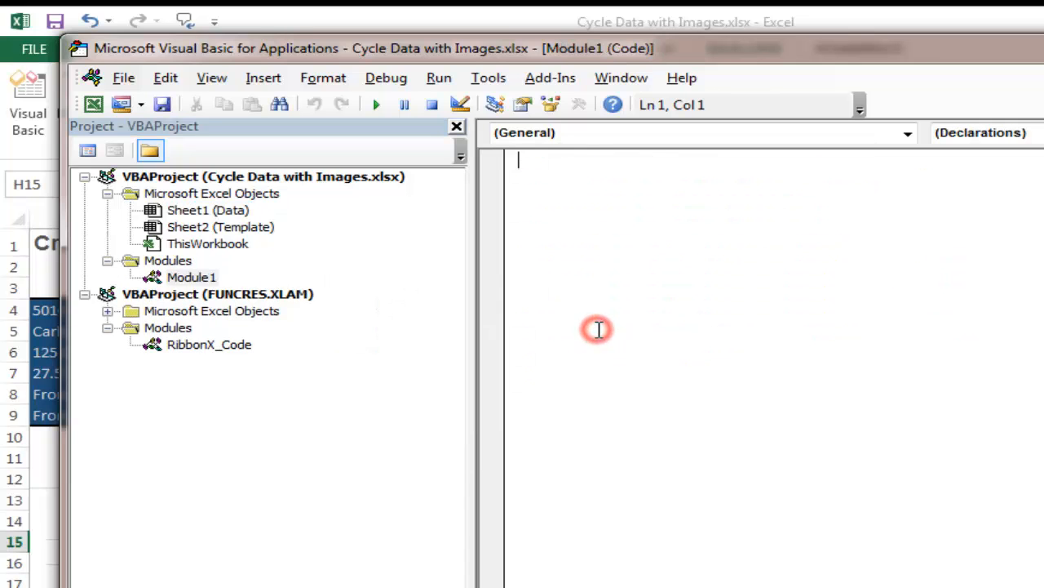
{"action": "left_click", "coordinate": [214, 279]}
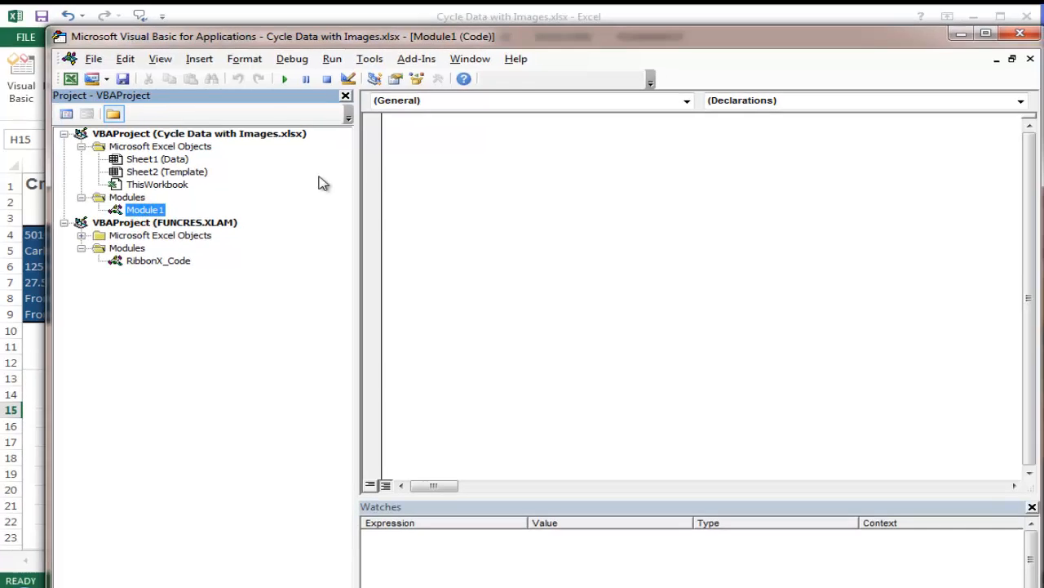
Declare the public function mouseov(cell As Range) in Module1, leaving blank lines for its body
{"action": "left_click", "coordinate": [397, 145]}
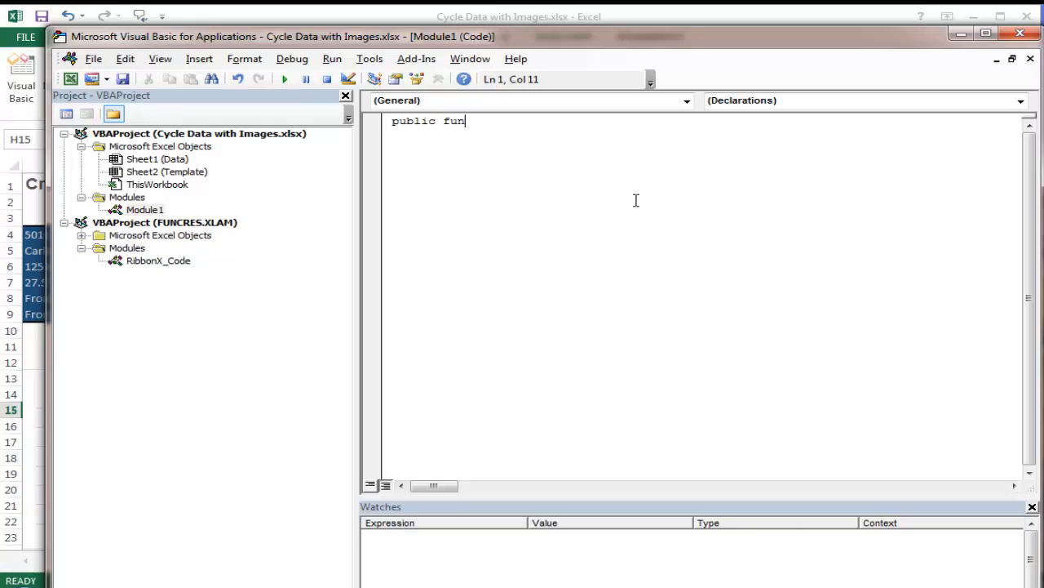
{"action": "type", "text": "ction mouseov( ce"}
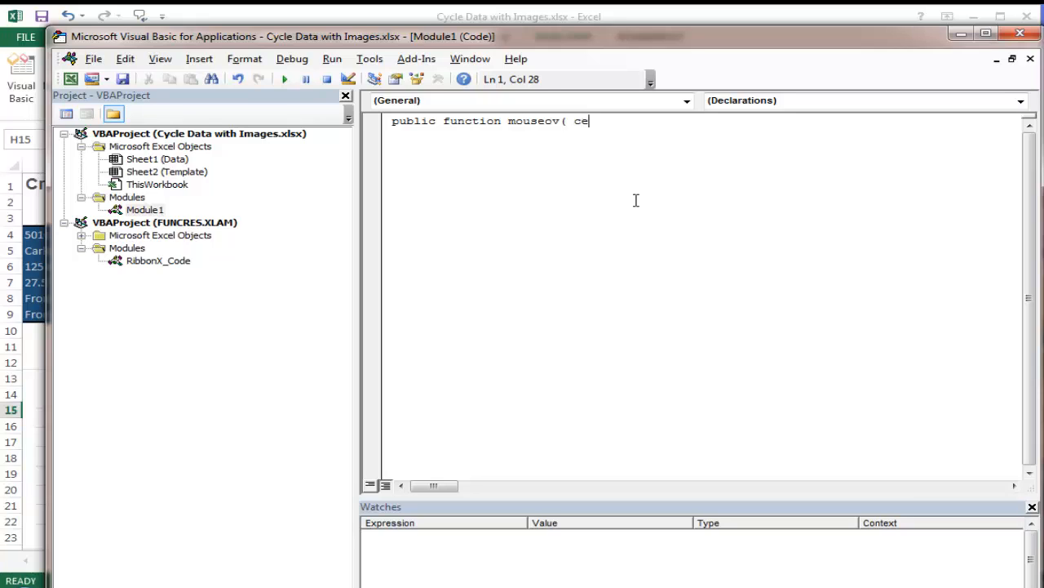
{"action": "type", "text": "as ra"}
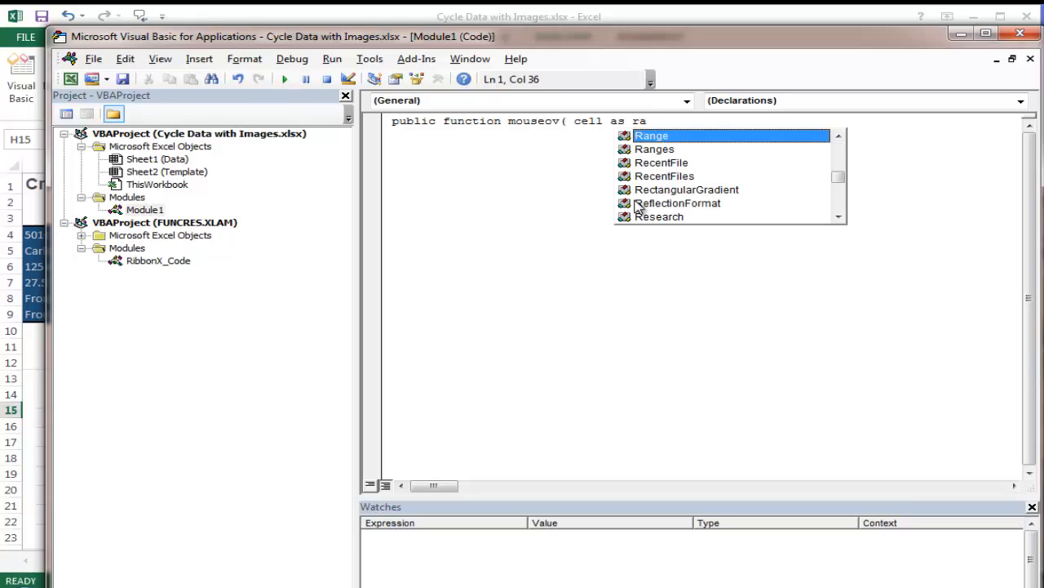
{"action": "key", "text": "Tab"}
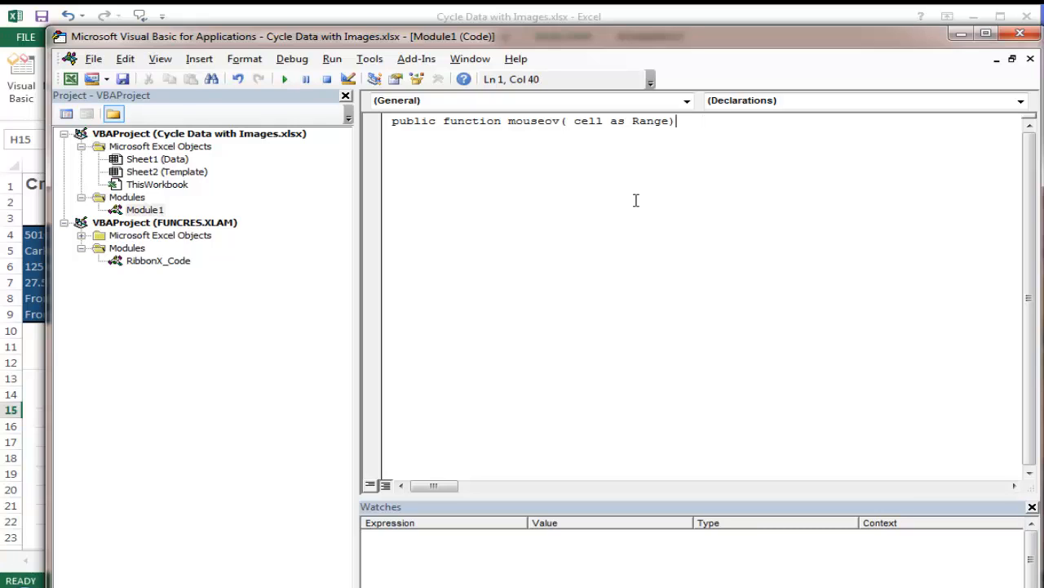
{"action": "key", "text": "Return"}
{"action": "key", "text": "Return"}
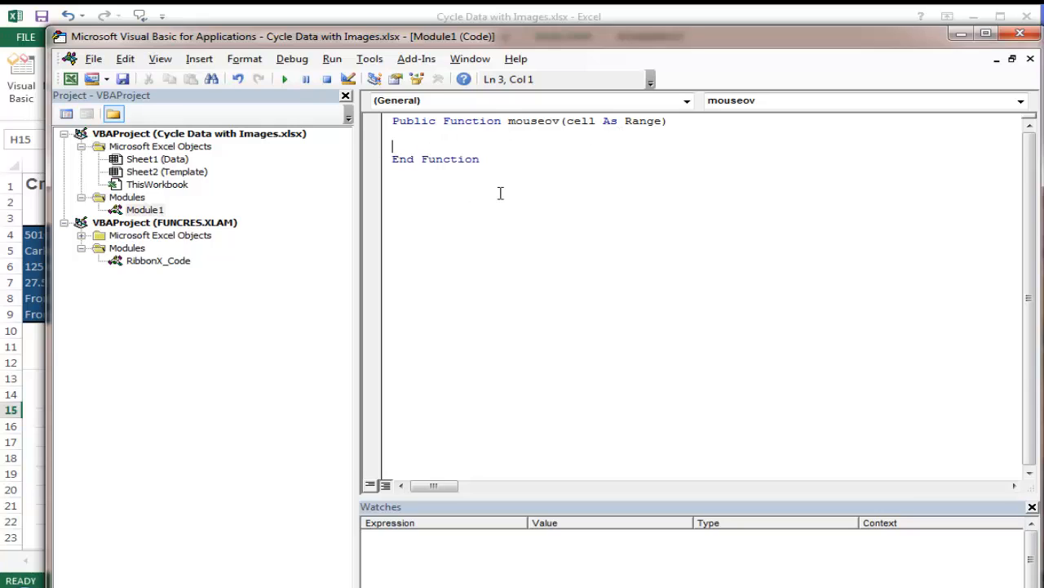
{"action": "key", "text": "Return"}
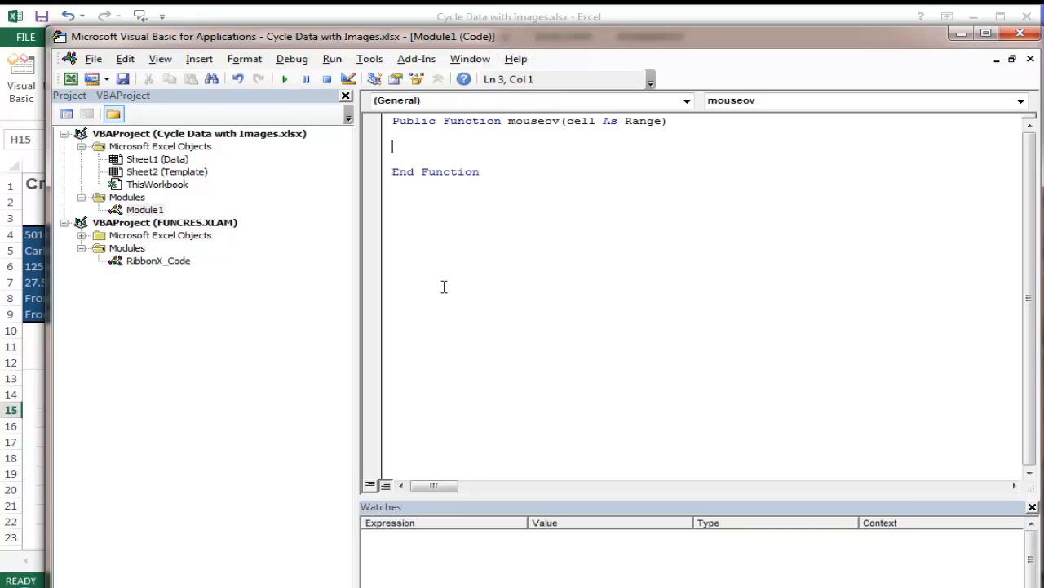
Write [a1] = cell.Value as the body of mouseov, checking target cell A1 on the Template sheet while coding
{"action": "type", "text": "{"}
{"action": "type", "text": "a1"}
{"action": "key", "text": "alt+F11"}
{"action": "left_click", "coordinate": [85, 183]}
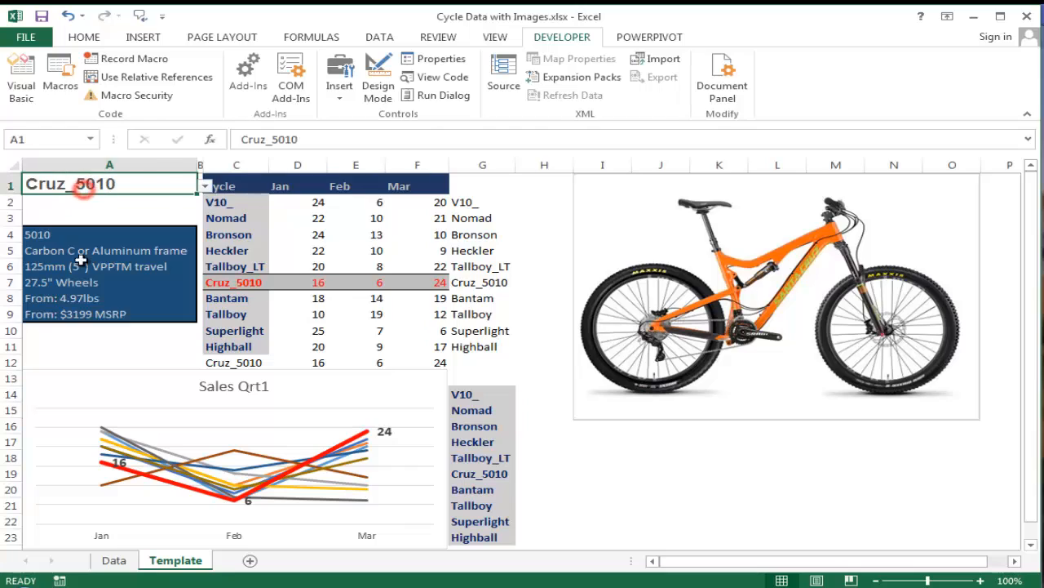
{"action": "key", "text": "alt+F11"}
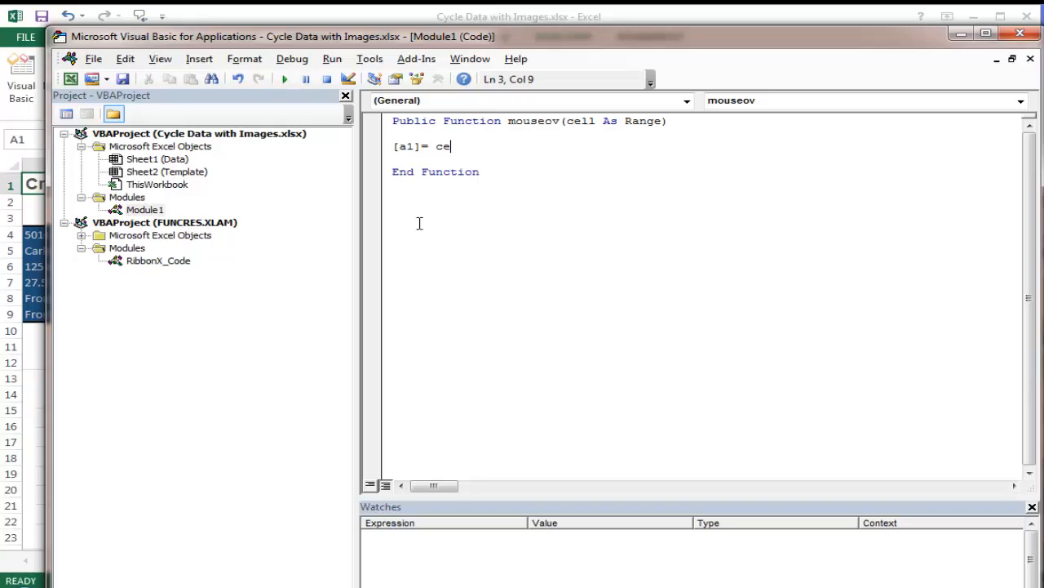
{"action": "type", "text": "cell.v"}
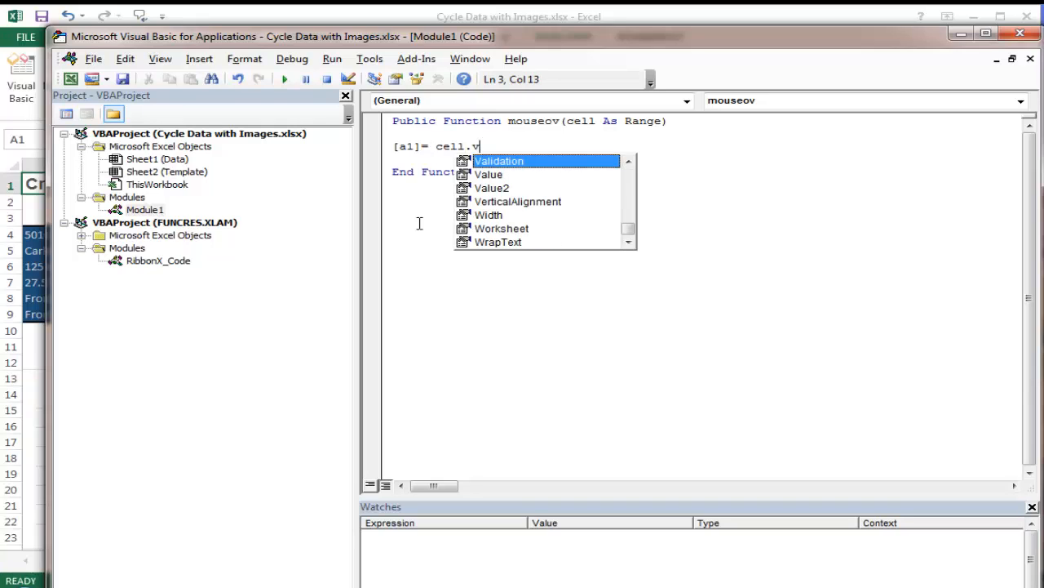
{"action": "key", "text": "Down"}
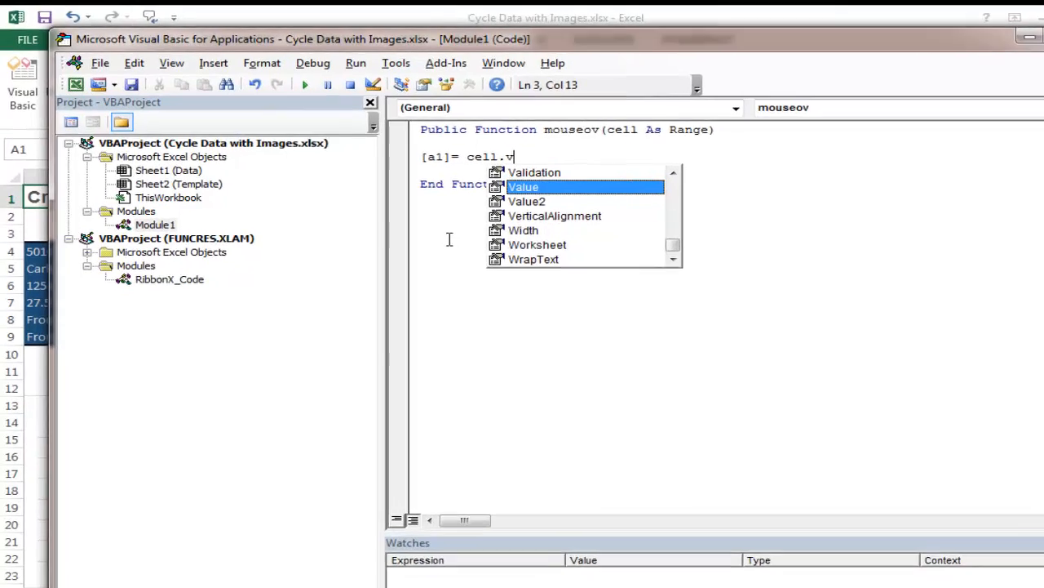
{"action": "key", "text": "Tab"}
{"action": "key", "text": "Return"}
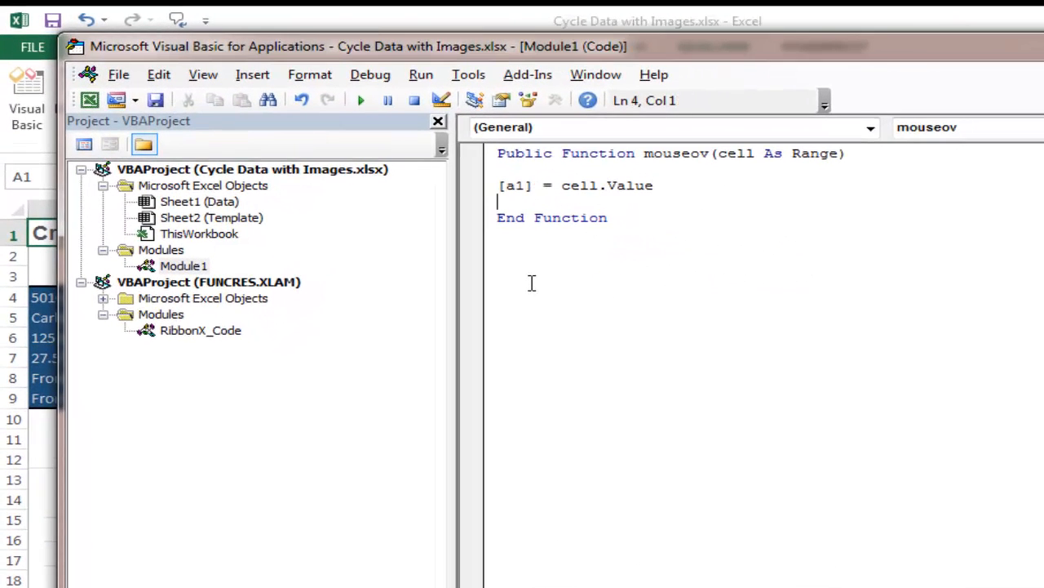
Reposition the Visual Basic editor window to review the finished mouseov code, and close the editor
{"action": "left_click_drag", "start_coordinate": [653, 54], "coordinate": [631, 38]}
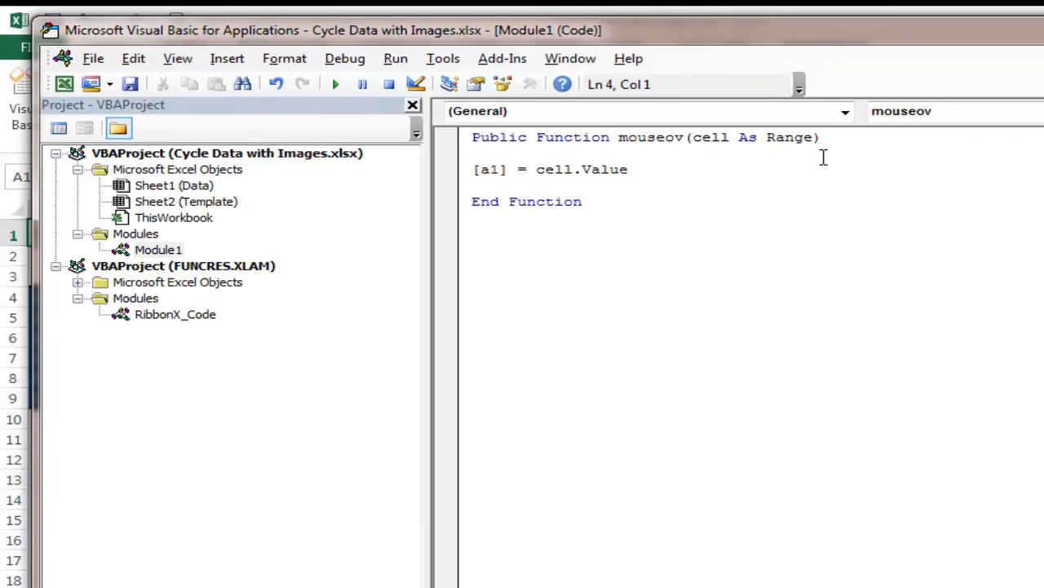
{"action": "left_click", "coordinate": [799, 185]}
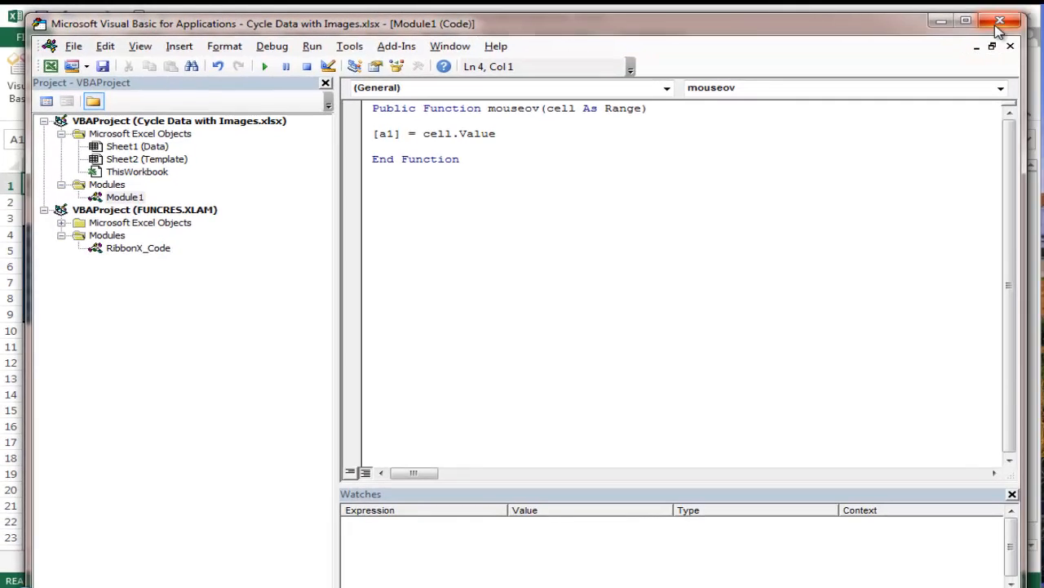
{"action": "left_click", "coordinate": [999, 22]}
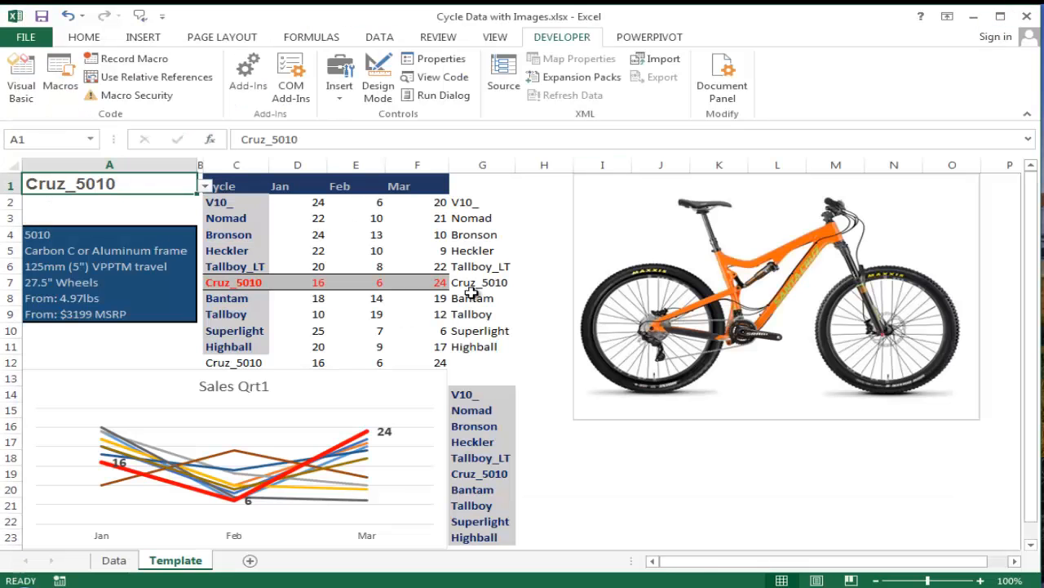
Enter =HYPERLINK(mouseov(G2)) in cell G14 and test its mouseover effect on A1
{"action": "left_click", "coordinate": [487, 398]}
{"action": "left_click", "coordinate": [498, 396]}
{"action": "type", "text": "=hyp"}
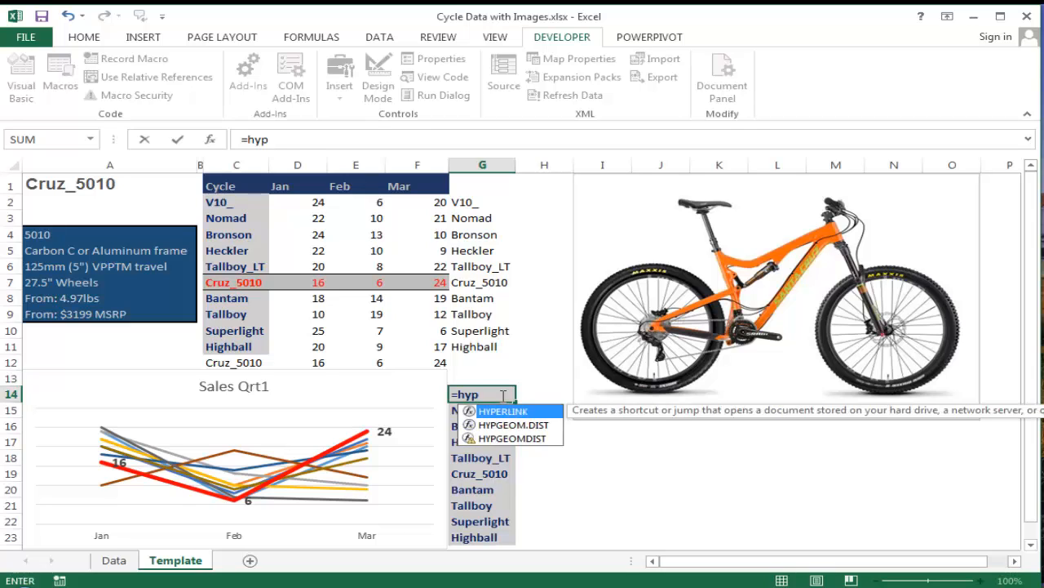
{"action": "key", "text": "Tab"}
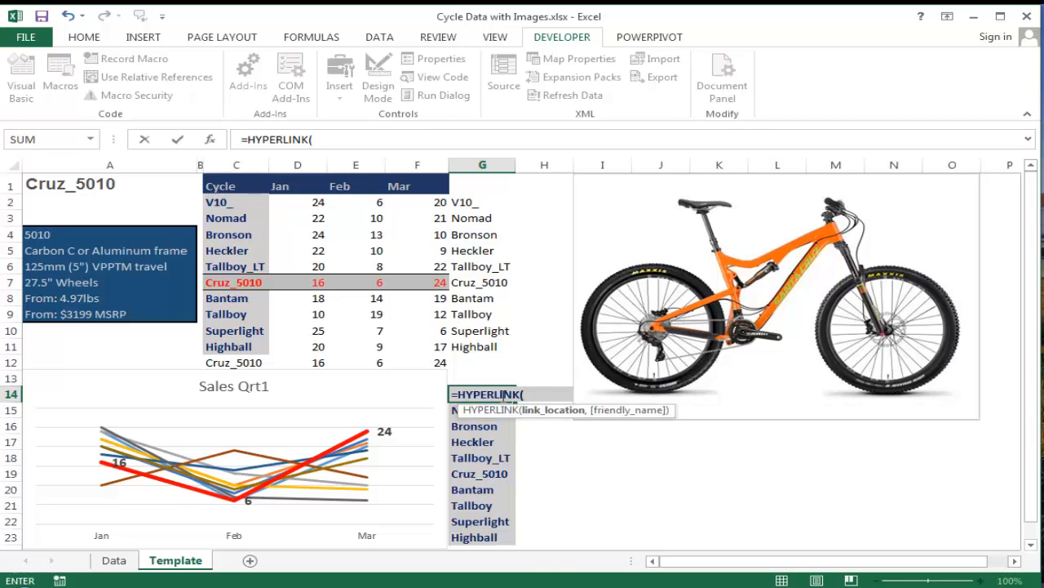
{"action": "type", "text": "mo"}
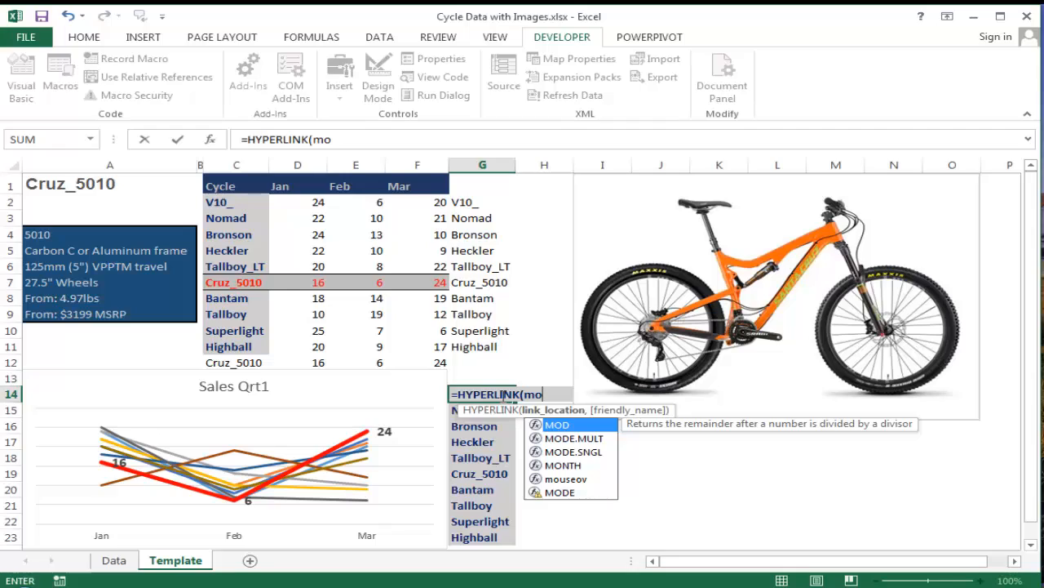
{"action": "key", "text": "Down"}
{"action": "key", "text": "Down"}
{"action": "key", "text": "Down"}
{"action": "key", "text": "Down"}
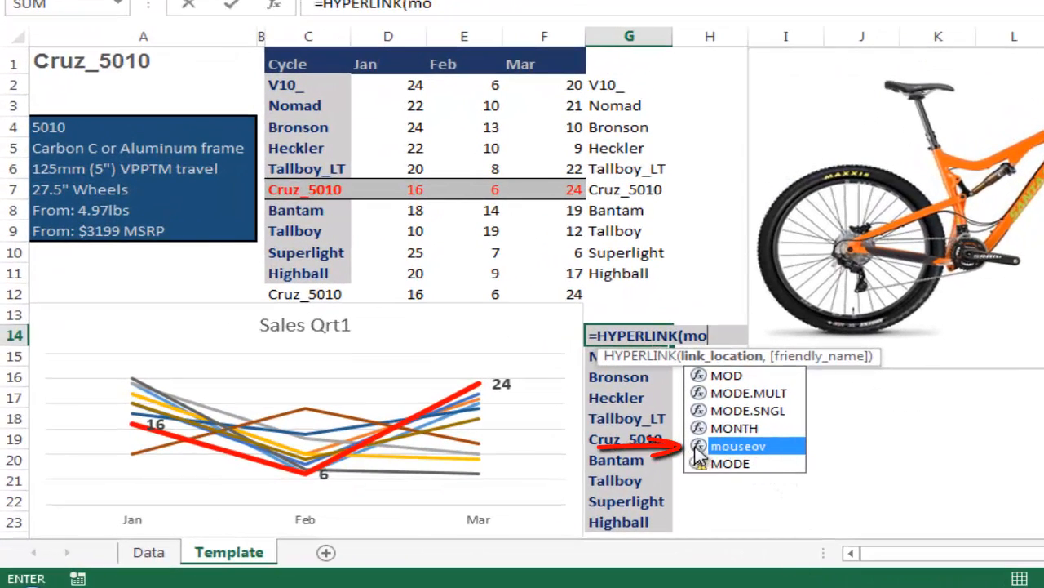
{"action": "double_click", "coordinate": [739, 447]}
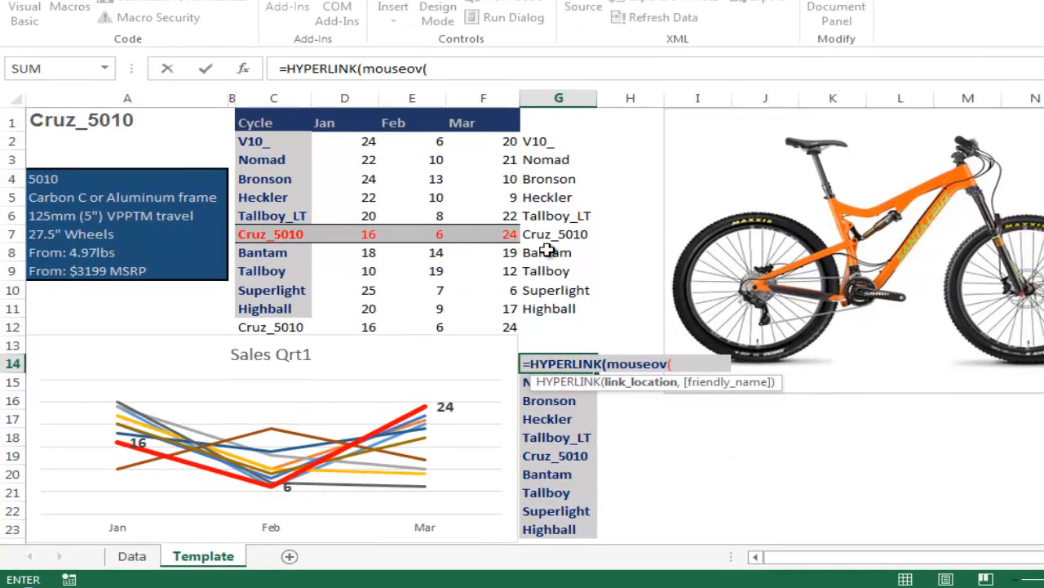
{"action": "left_click", "coordinate": [539, 142]}
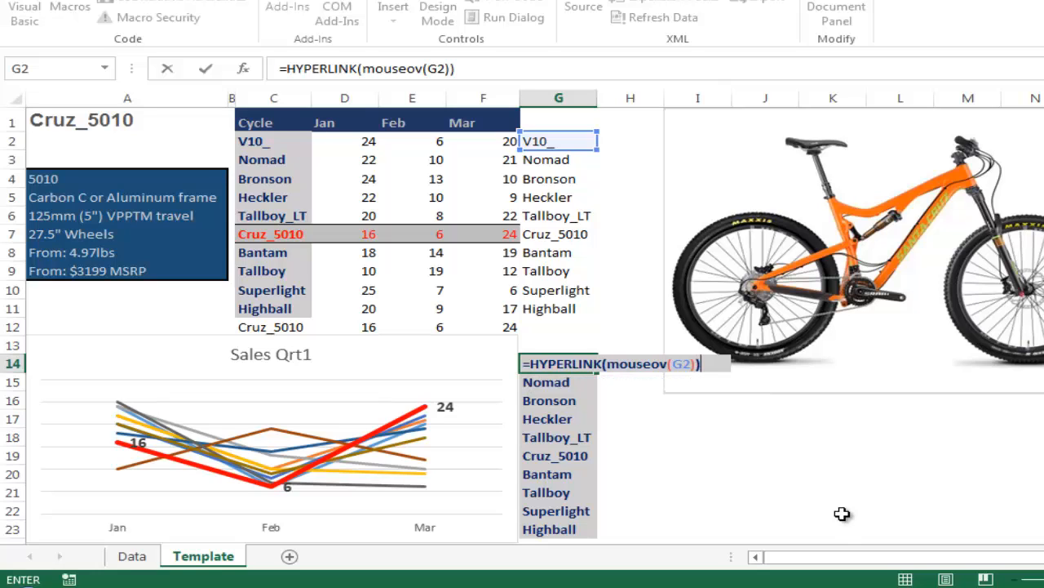
{"action": "key", "text": "ctrl+Return"}
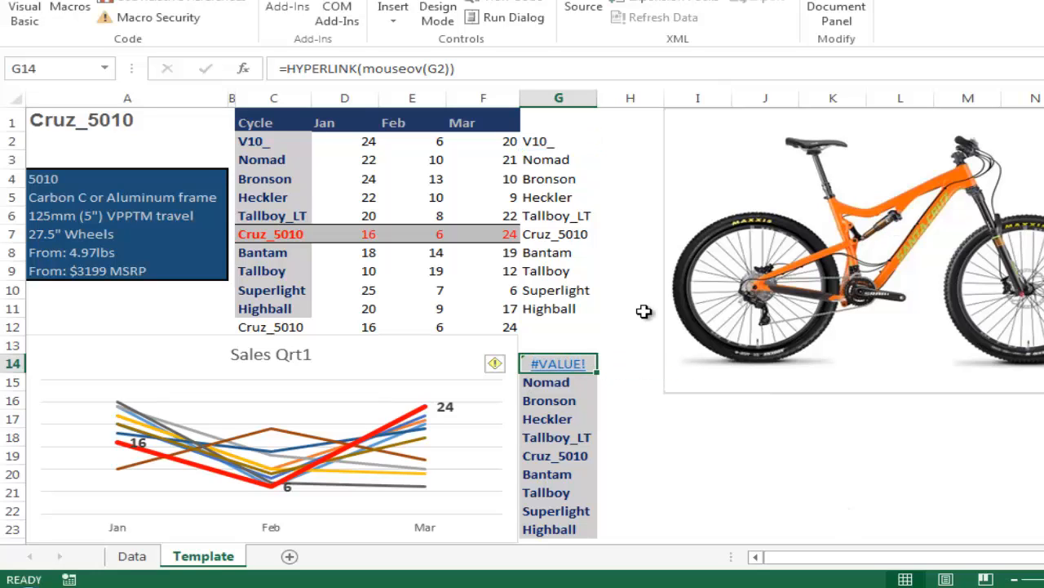
{"action": "mouse_move", "coordinate": [571, 364]}
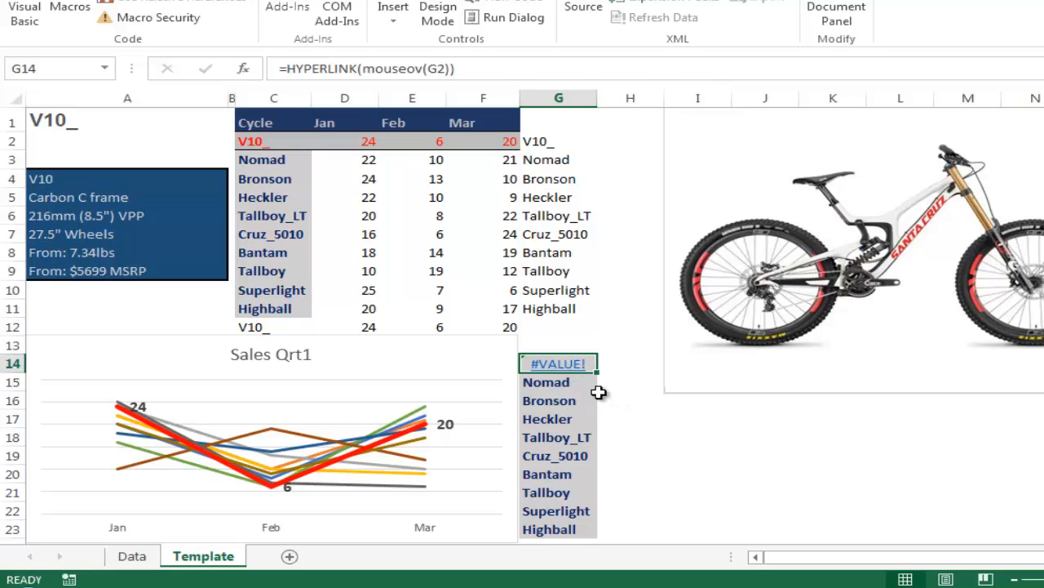
{"action": "key", "text": "F2"}
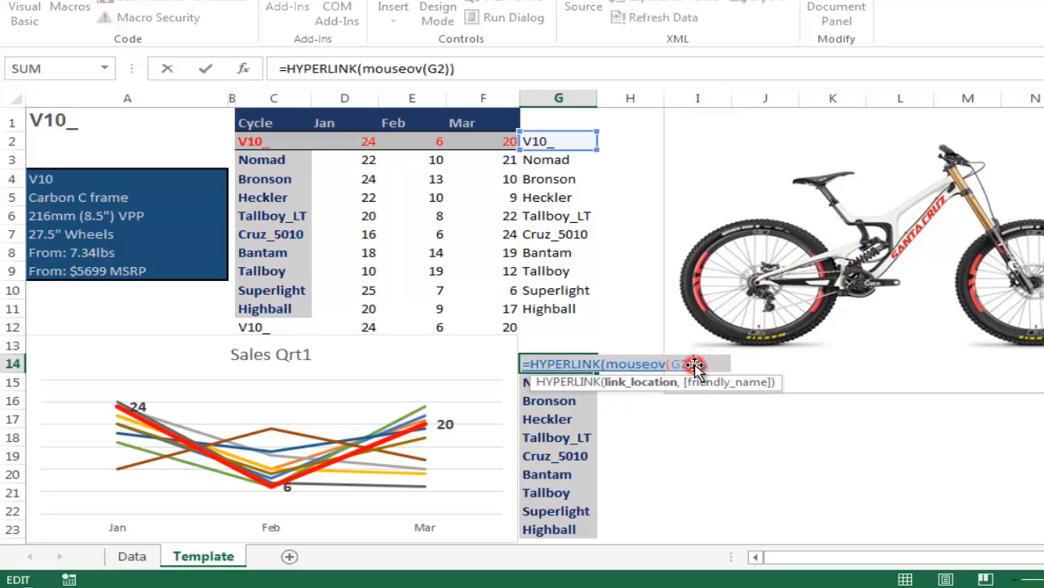
{"action": "type", "text": ","}
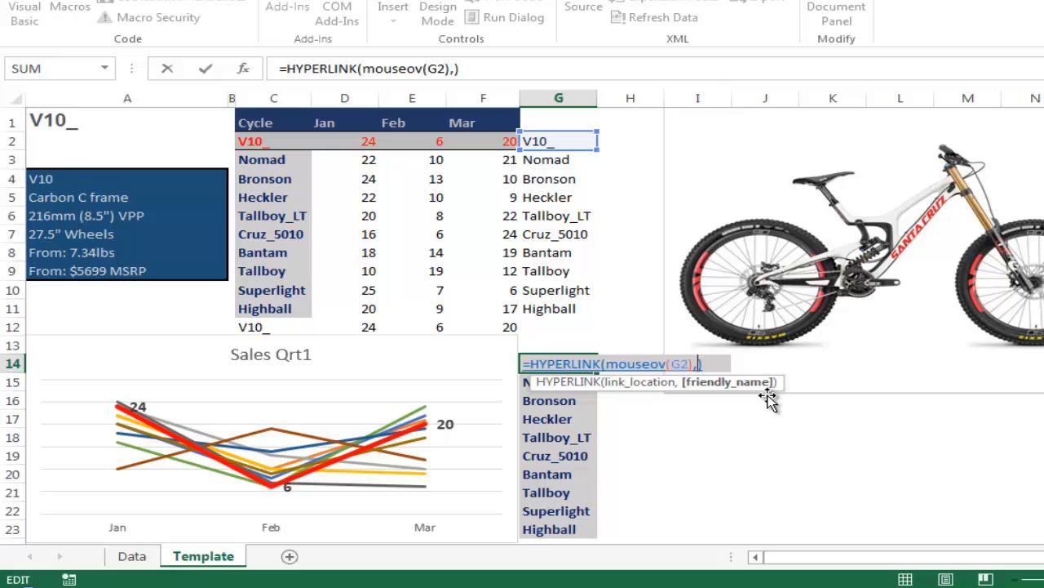
{"action": "key", "text": "BackSpace"}
{"action": "key", "text": "ctrl+Return"}
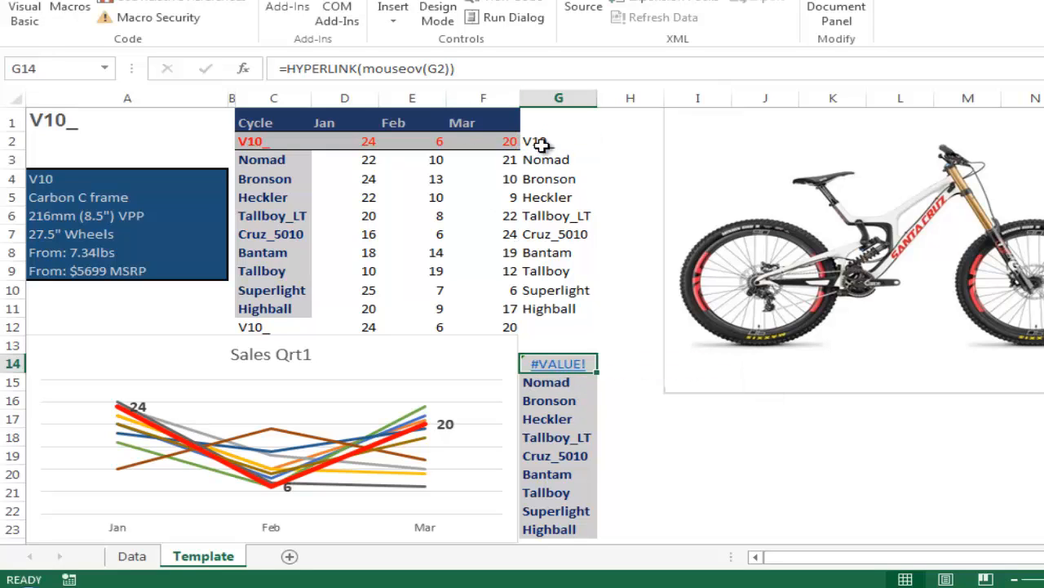
{"action": "left_click", "coordinate": [542, 143]}
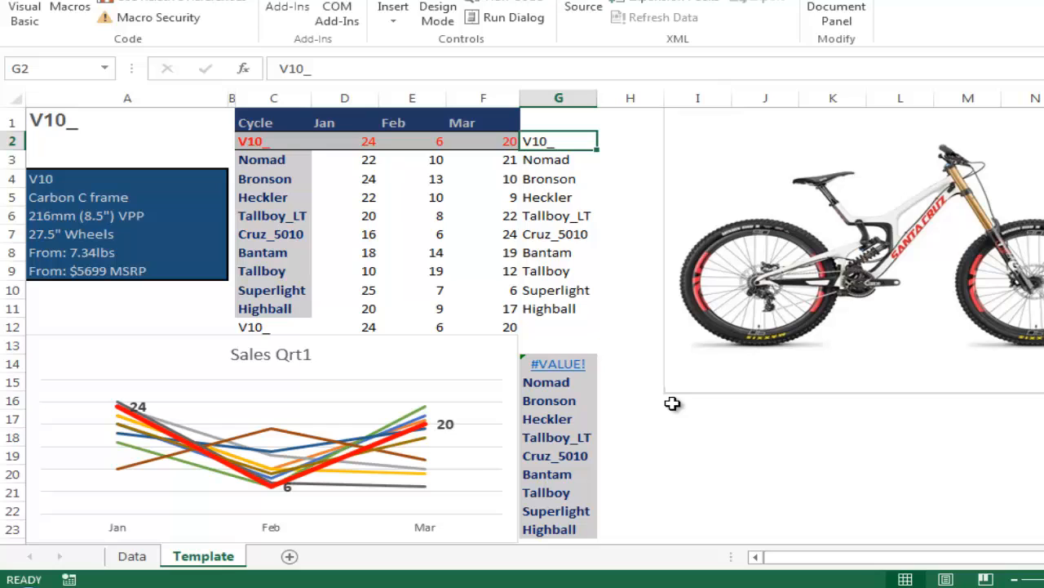
Wrap the G14 formula in IFERROR with G2 as the fallback, giving =IFERROR(HYPERLINK(mouseov(G2)),G2)
{"action": "left_click", "coordinate": [576, 345]}
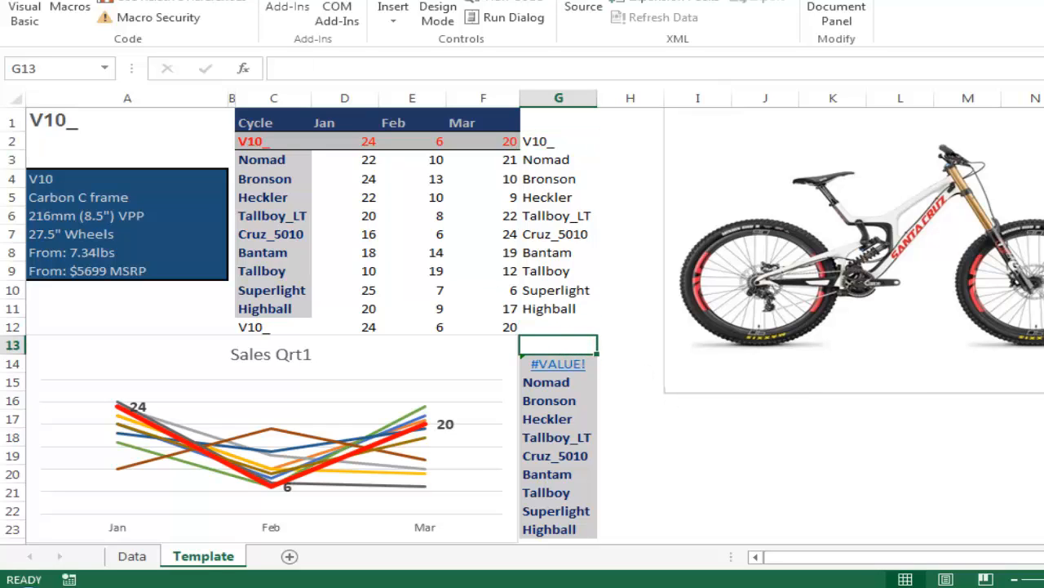
{"action": "key", "text": "Down"}
{"action": "key", "text": "F2"}
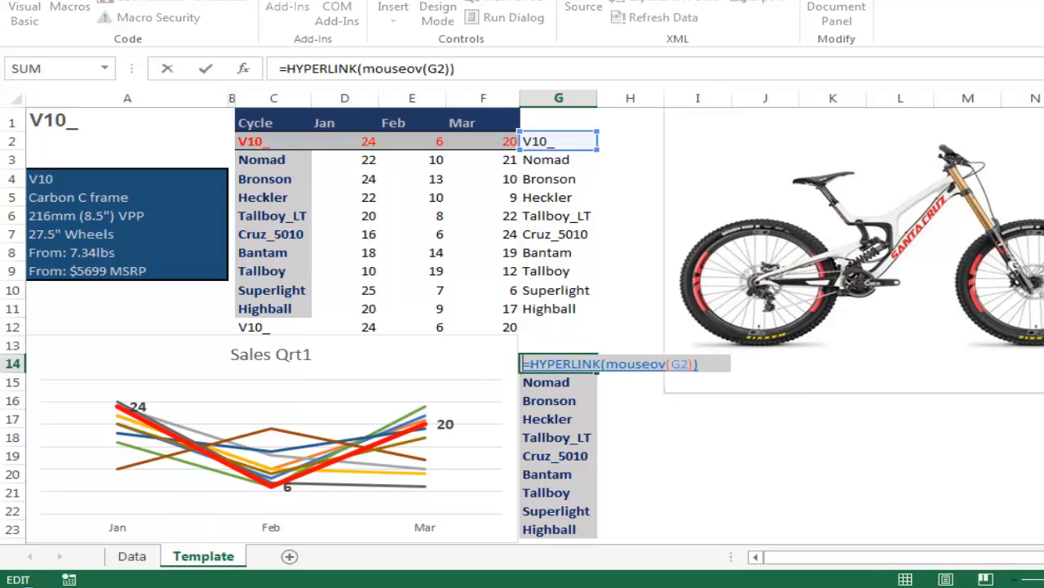
{"action": "type", "text": "if"}
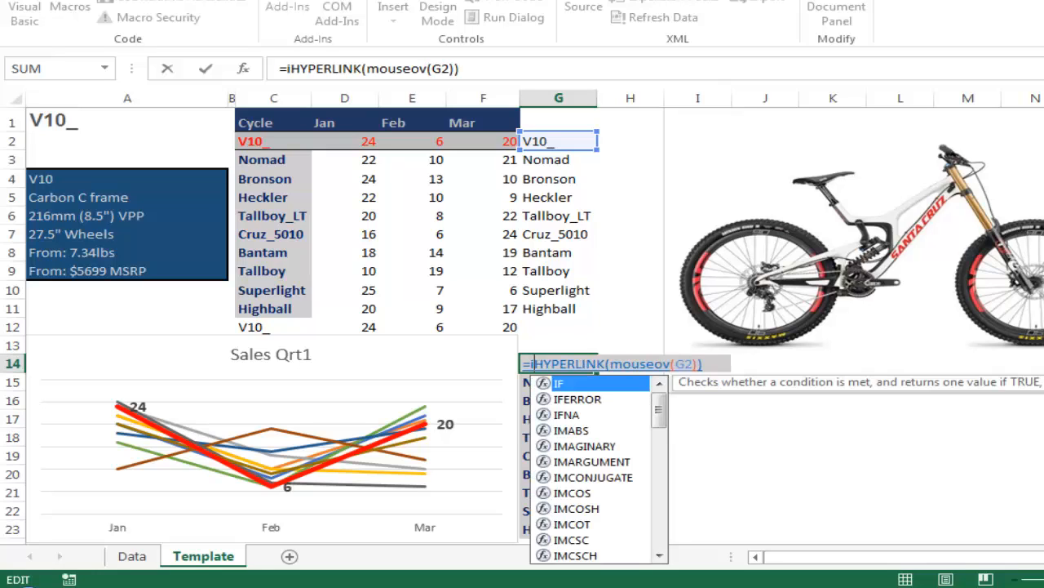
{"action": "key", "text": "Down"}
{"action": "key", "text": "Tab"}
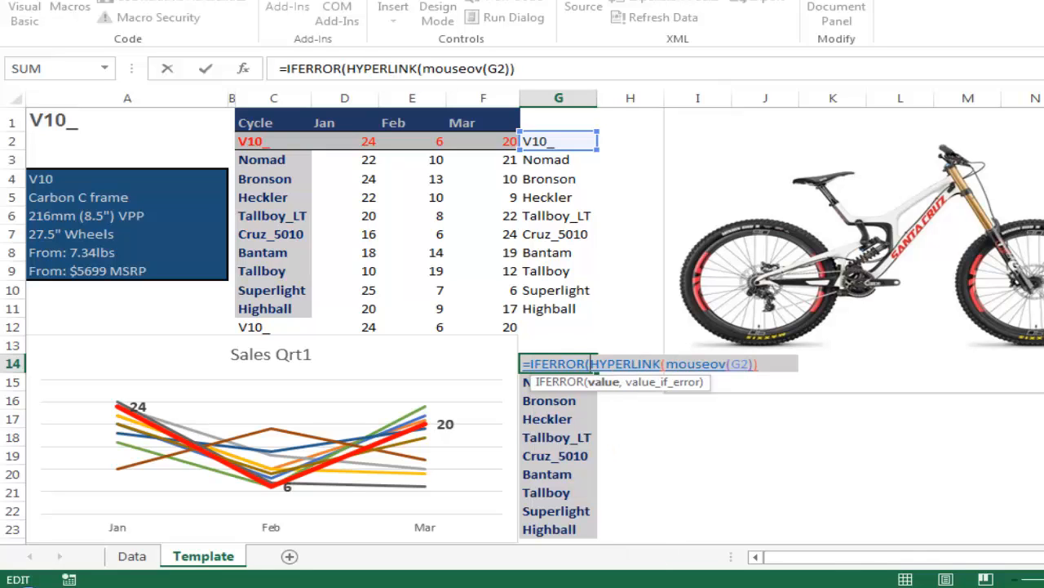
{"action": "type", "text": ","}
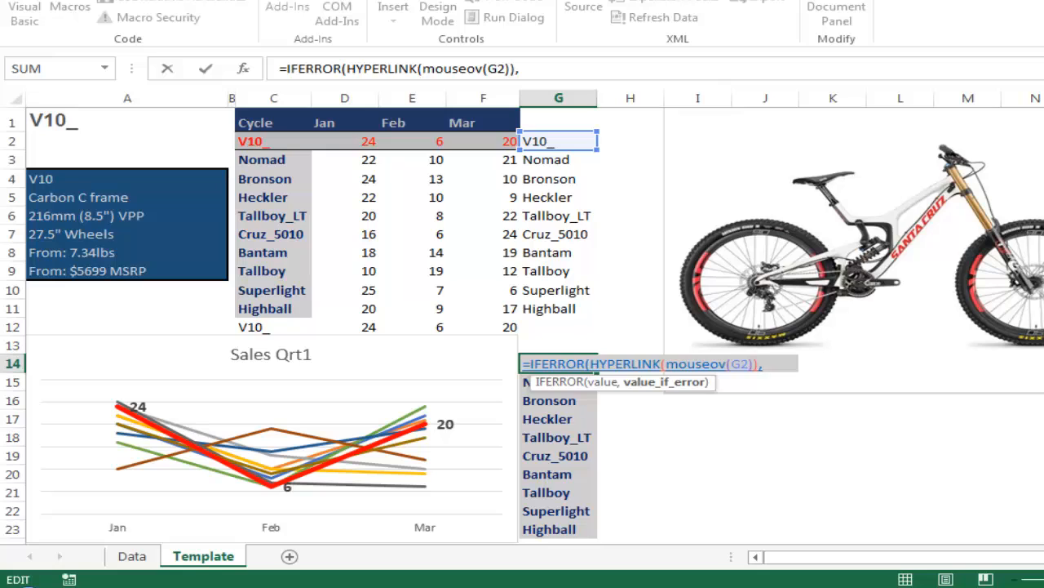
{"action": "left_click", "coordinate": [569, 143]}
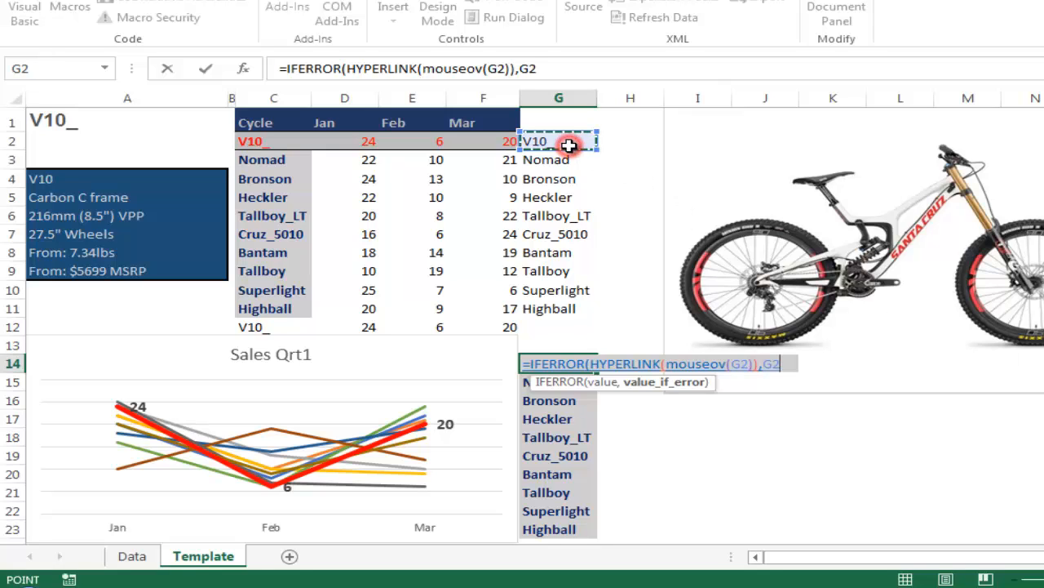
{"action": "type", "text": ")"}
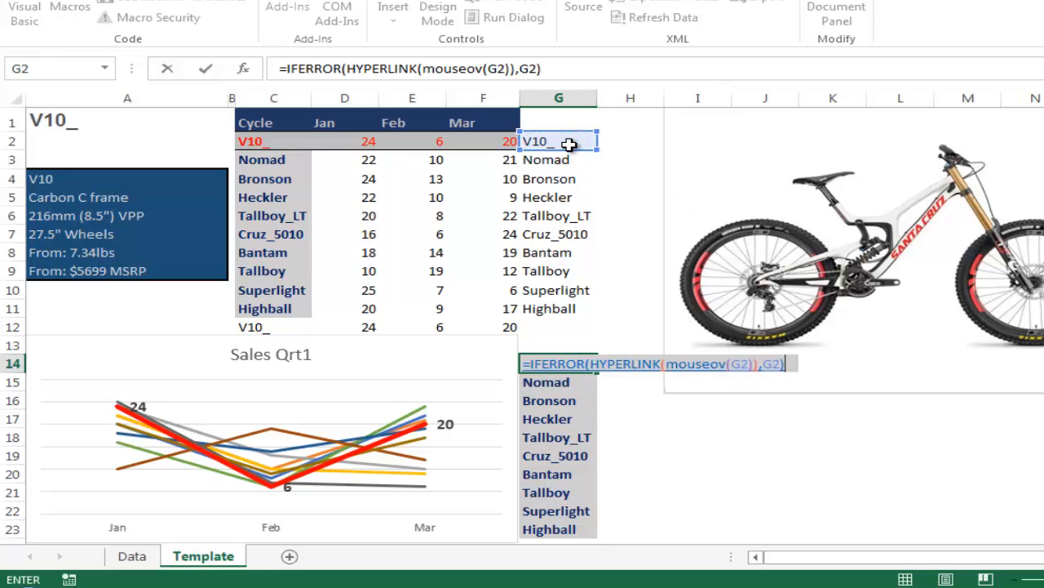
{"action": "key", "text": "ctrl+Return"}
{"action": "key", "text": "Right"}
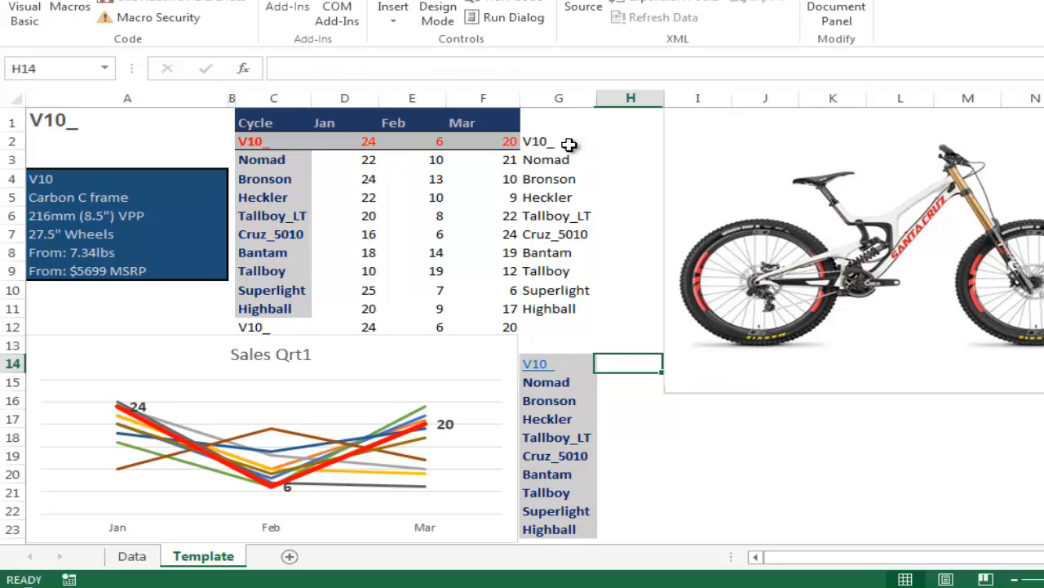
Fill the G14 formula down through G23 and try the mouseover on the names
{"action": "key", "text": "Left"}
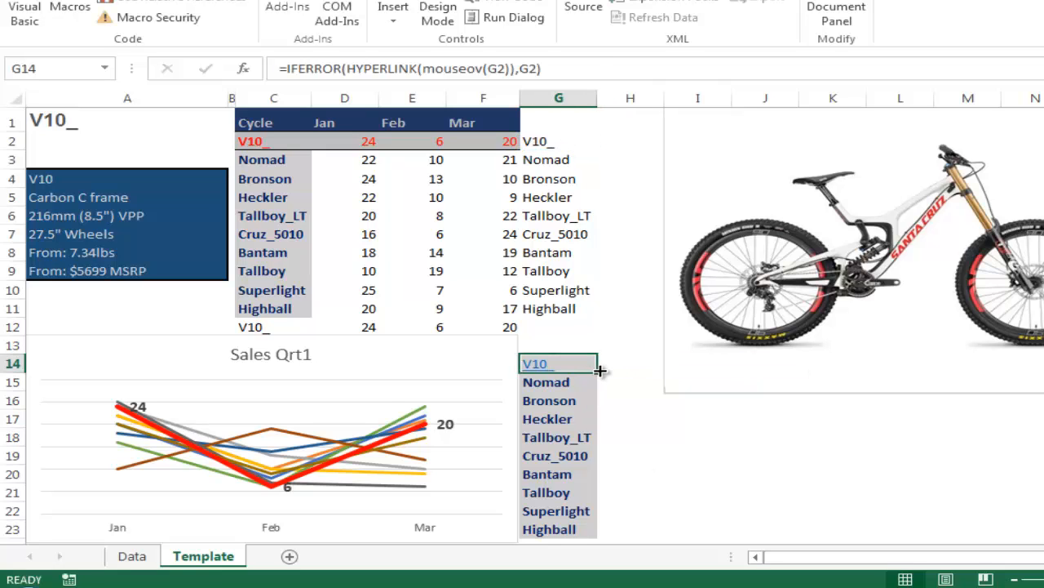
{"action": "left_click_drag", "start_coordinate": [598, 373], "coordinate": [586, 534]}
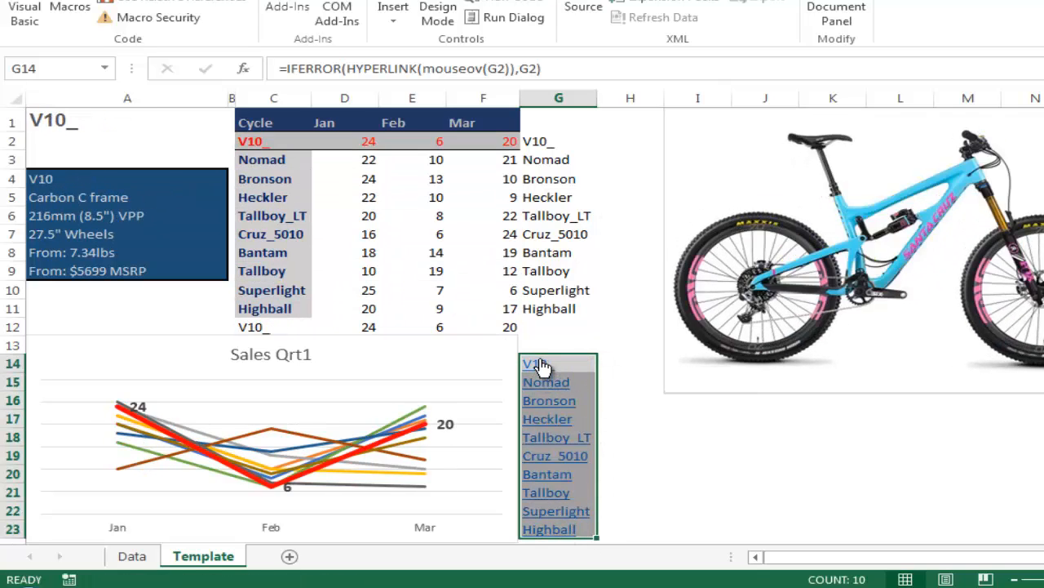
{"action": "left_click", "coordinate": [618, 435]}
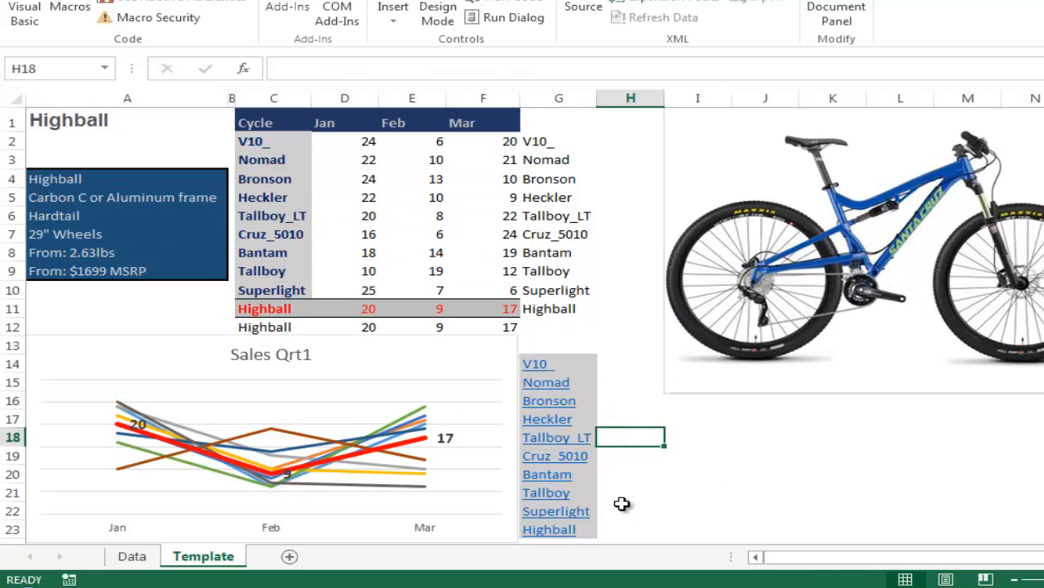
{"action": "left_click", "coordinate": [671, 494]}
Format the linked names in G14:G23 with a dark font color, no underline and bold text
{"action": "left_click_drag", "start_coordinate": [586, 363], "coordinate": [584, 535]}
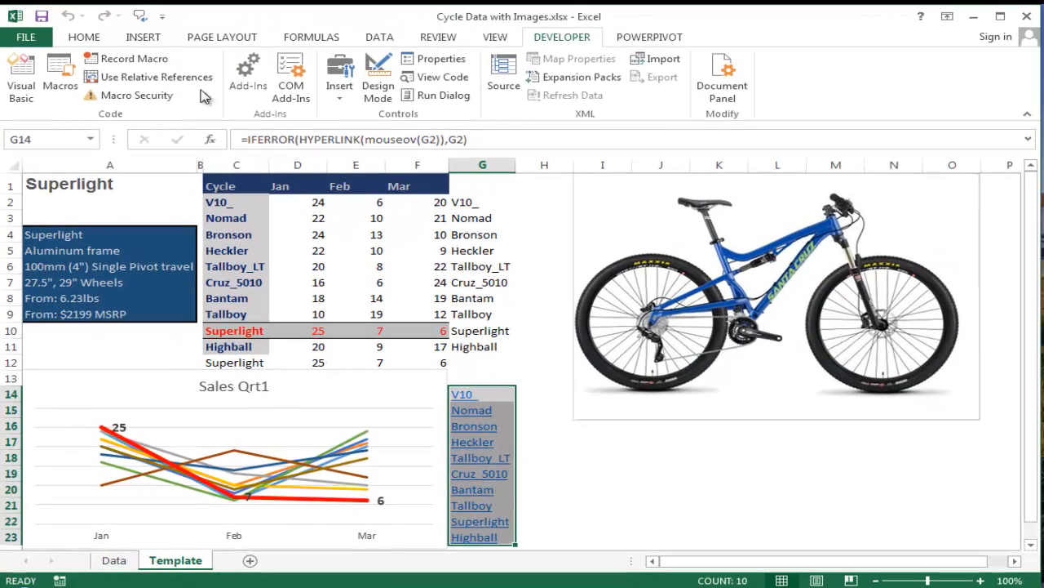
{"action": "left_click", "coordinate": [84, 38]}
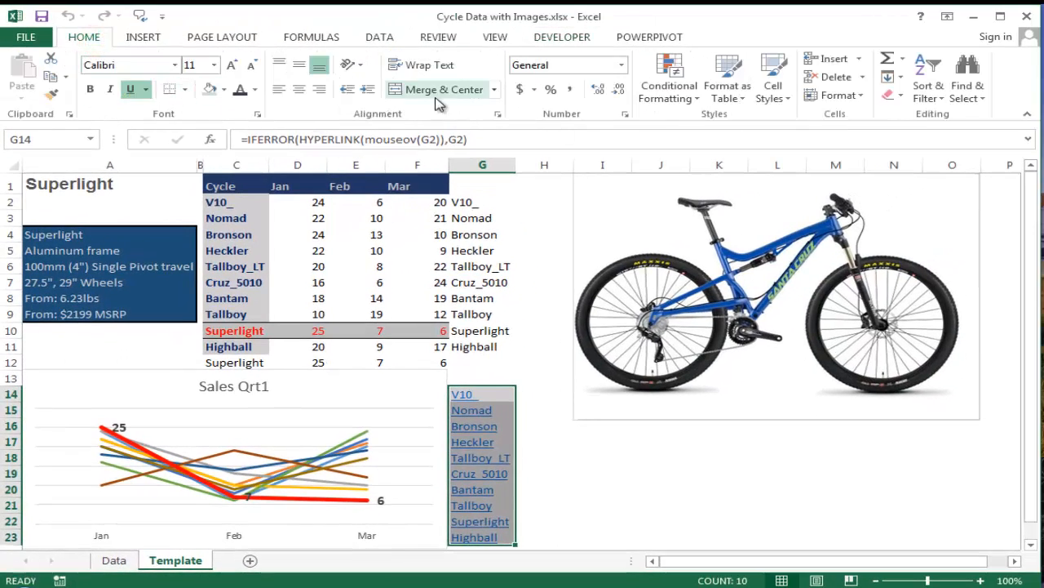
{"action": "left_click", "coordinate": [240, 92]}
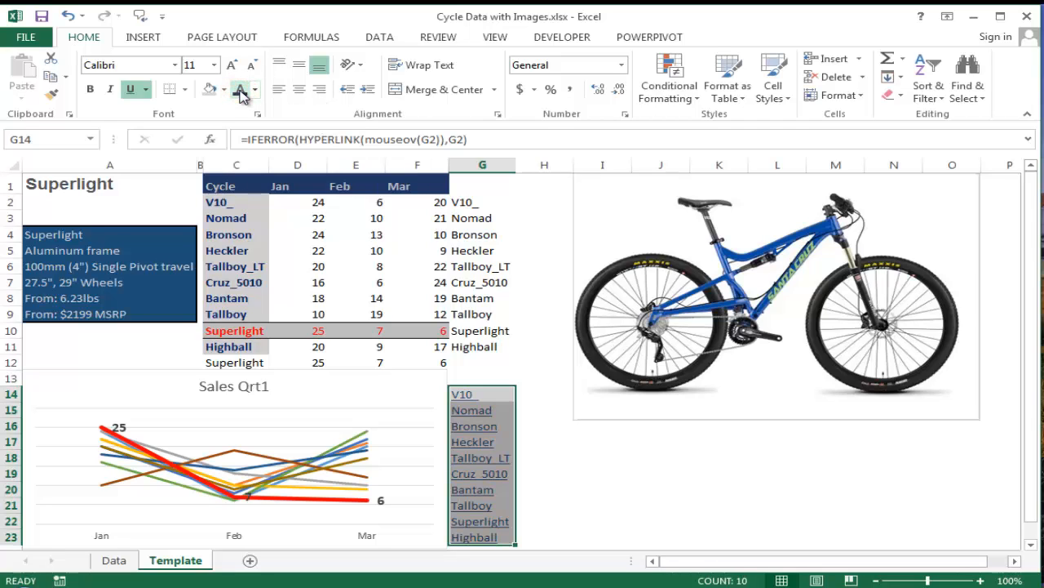
{"action": "key", "text": "ctrl+q"}
{"action": "key", "text": "Escape"}
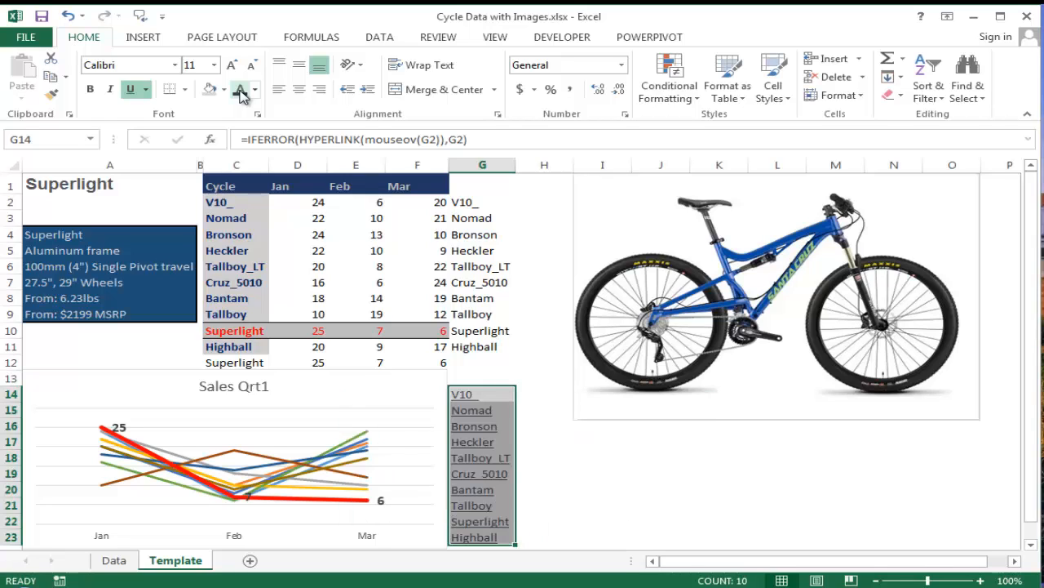
{"action": "key", "text": "ctrl+minus"}
{"action": "key", "text": "Escape"}
{"action": "key", "text": "ctrl+u"}
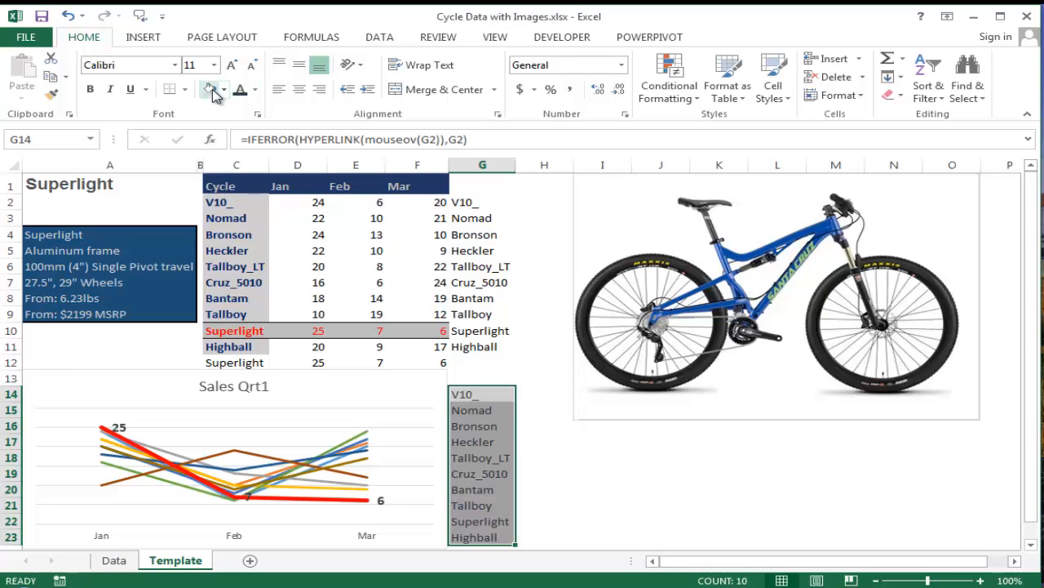
{"action": "key", "text": "ctrl+b"}
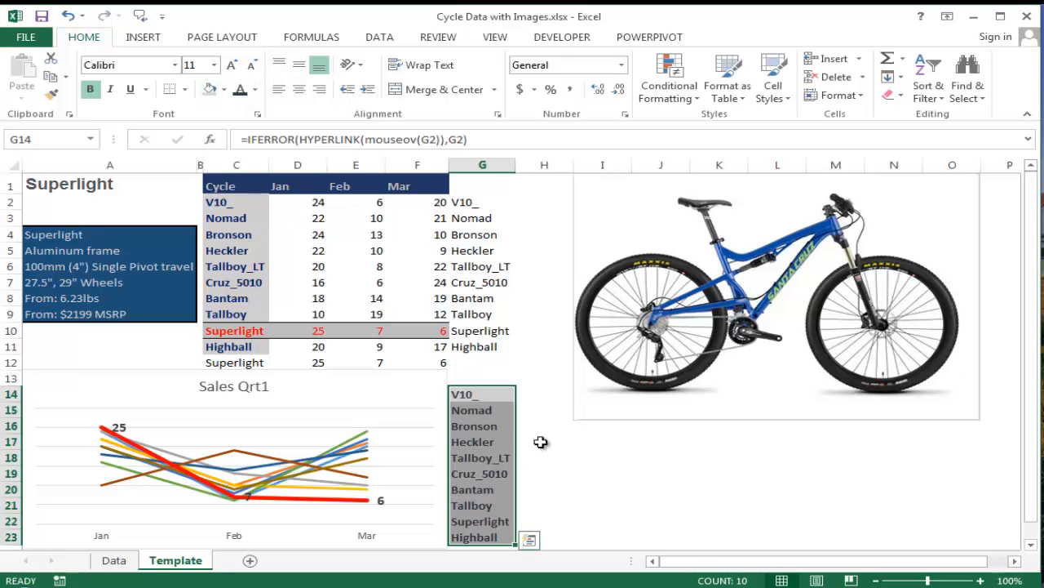
Test the mouseover on several formatted names in G14:G23, checking A1, the chart and the bike picture
{"action": "left_click", "coordinate": [541, 442]}
{"action": "mouse_move", "coordinate": [495, 529]}
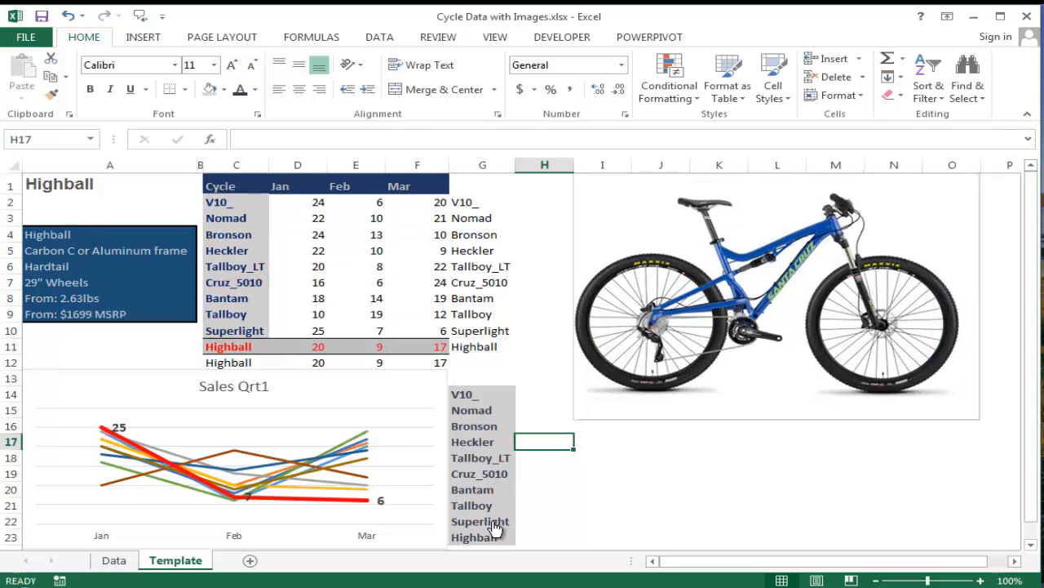
{"action": "mouse_move", "coordinate": [468, 540]}
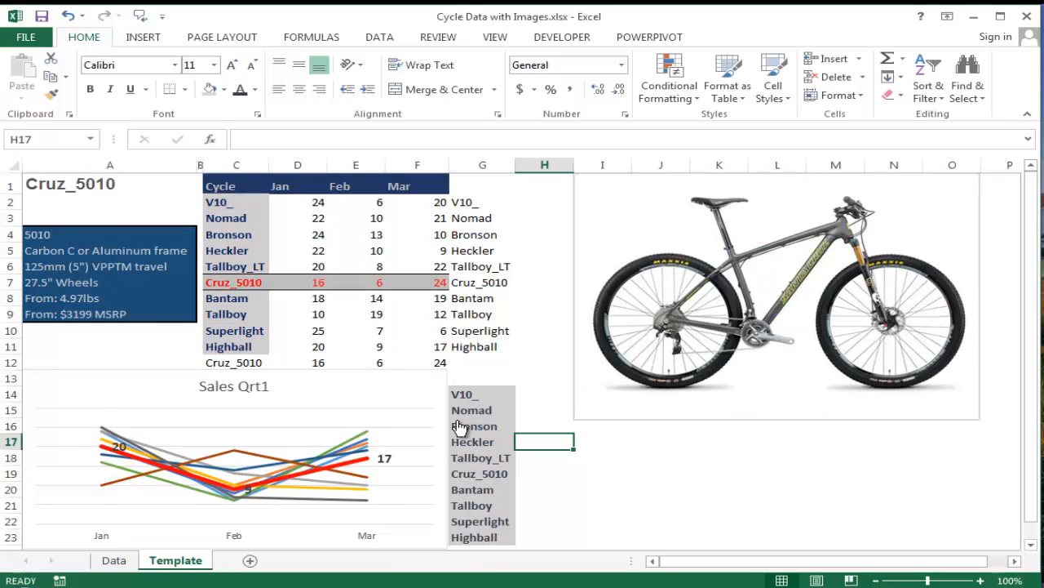
{"action": "mouse_move", "coordinate": [462, 399]}
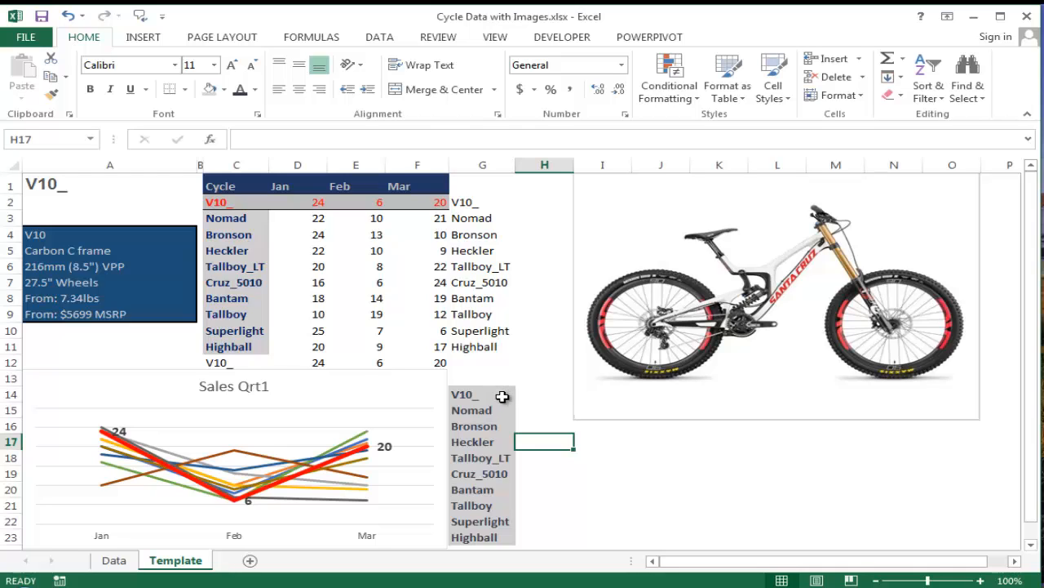
Turn on text wrapping for the linked cycle names in G14:G23
{"action": "left_click", "coordinate": [508, 378]}
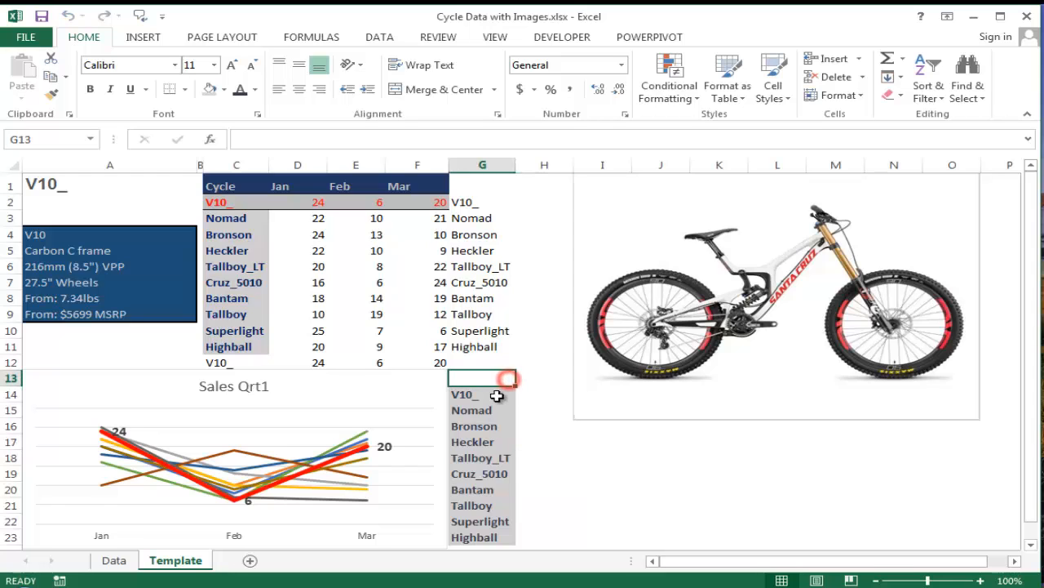
{"action": "left_click_drag", "start_coordinate": [497, 395], "coordinate": [489, 532]}
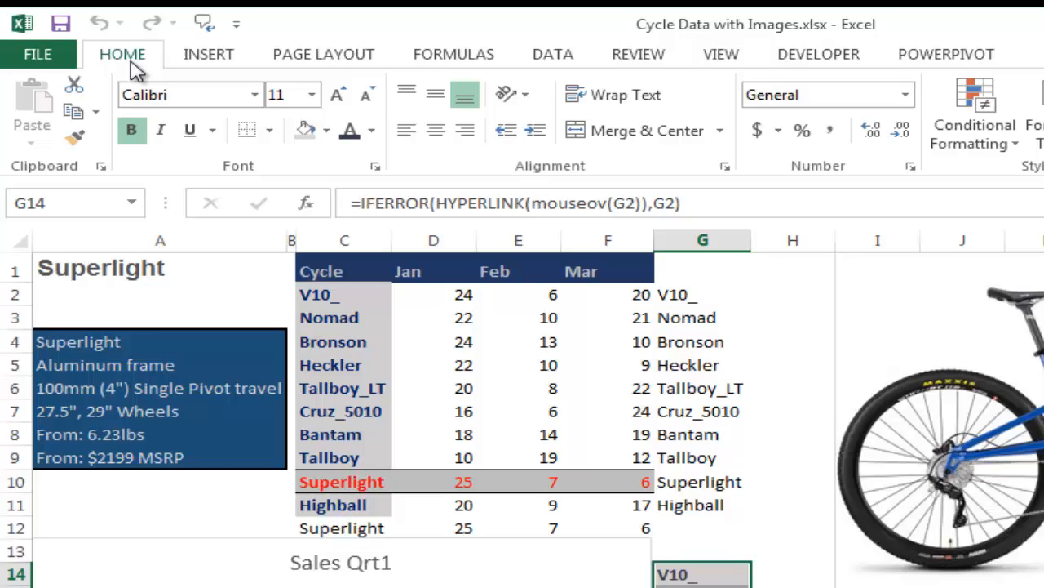
{"action": "left_click", "coordinate": [131, 62]}
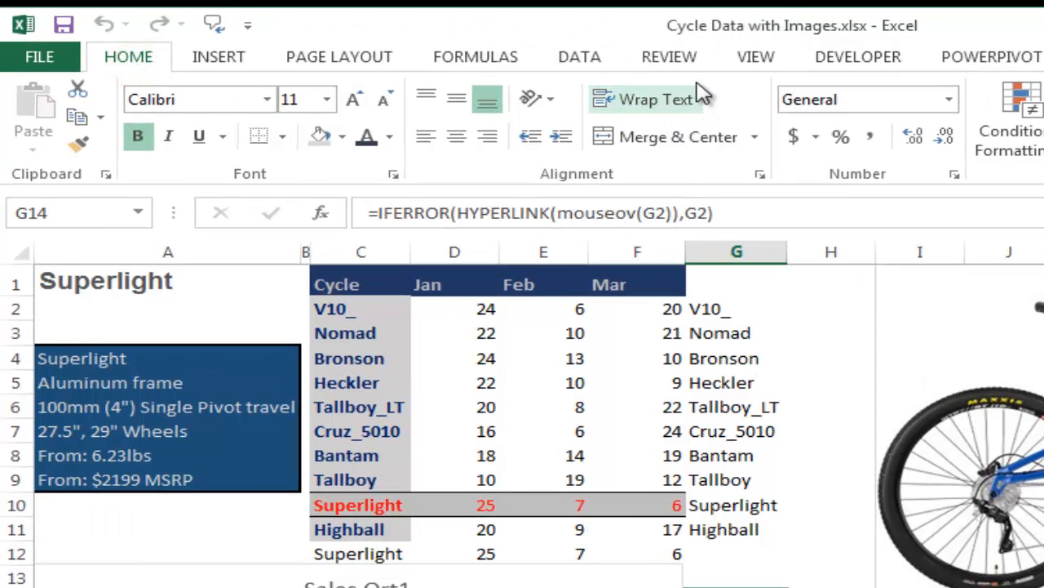
{"action": "left_click", "coordinate": [661, 111]}
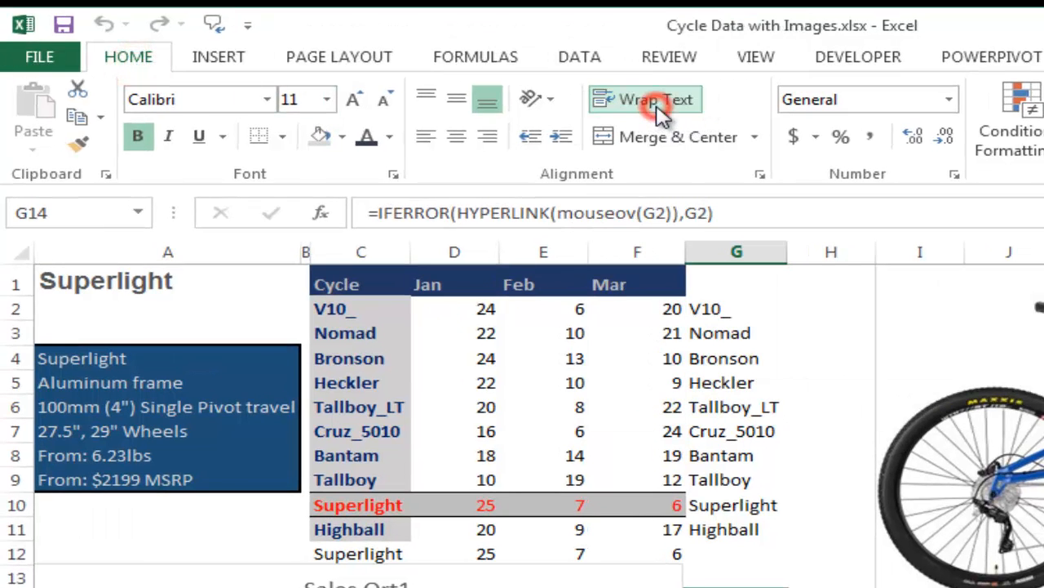
{"action": "left_click", "coordinate": [826, 552]}
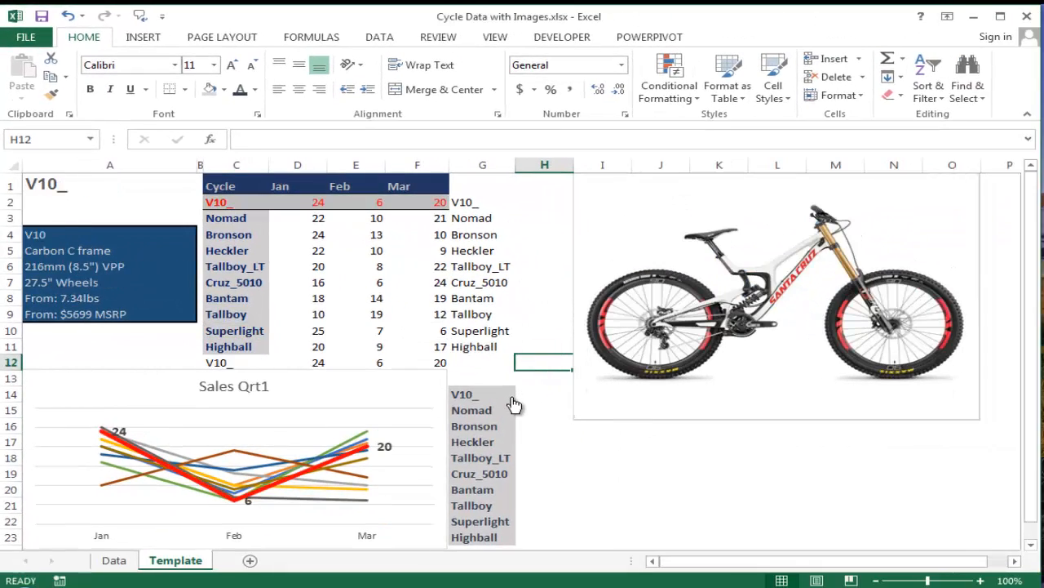
Test the mouseover on the wrapped names from V10_ to Highball in G14:G23, checking A1, the chart and the bike picture
{"action": "left_click", "coordinate": [508, 409]}
{"action": "left_click", "coordinate": [469, 394]}
{"action": "left_click", "coordinate": [506, 410]}
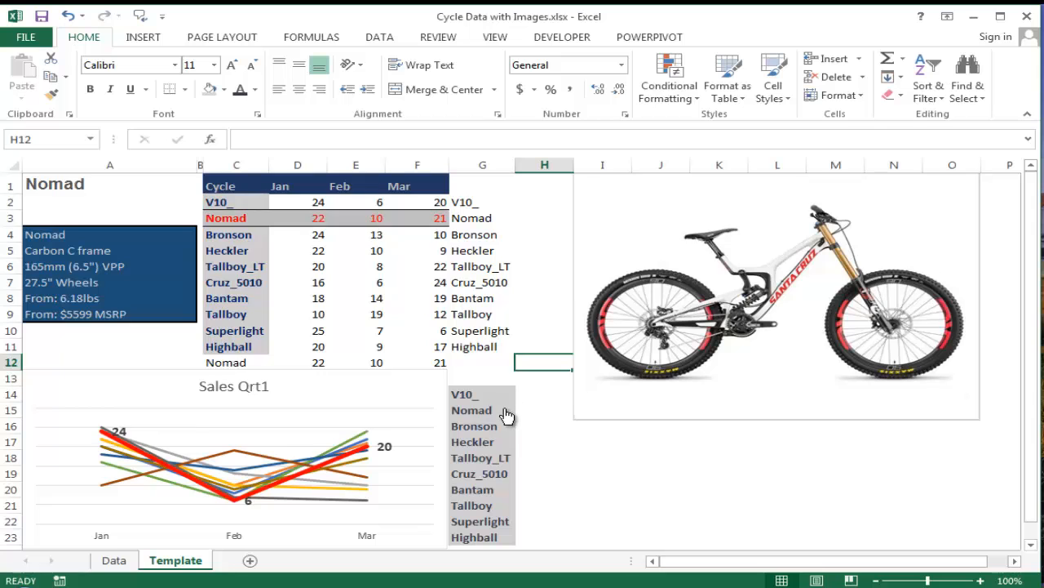
{"action": "left_click", "coordinate": [504, 426]}
{"action": "left_click", "coordinate": [503, 441]}
{"action": "left_click", "coordinate": [504, 458]}
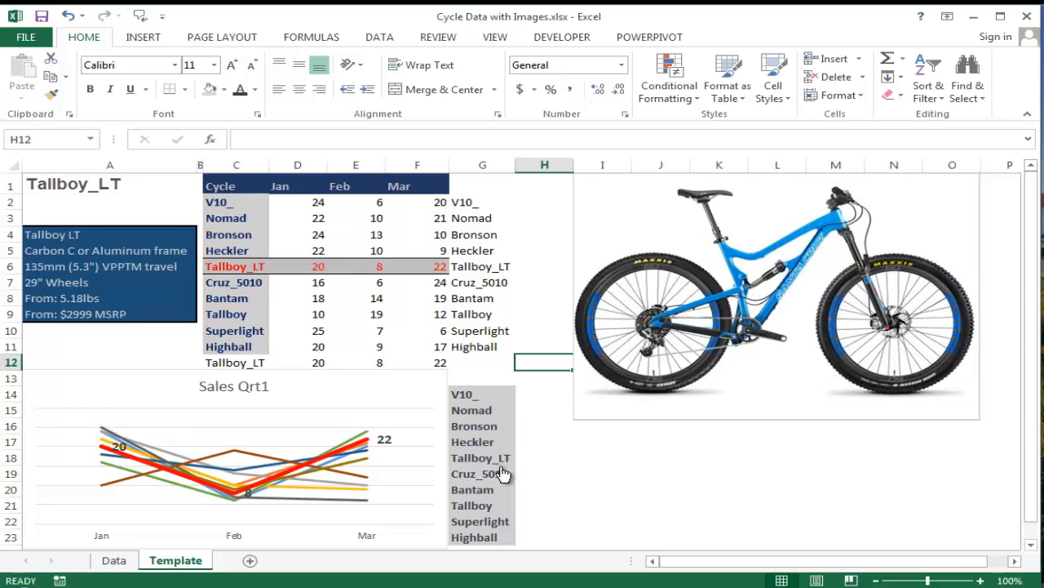
{"action": "left_click", "coordinate": [500, 473]}
{"action": "left_click", "coordinate": [497, 490]}
{"action": "left_click", "coordinate": [498, 521]}
{"action": "left_click", "coordinate": [506, 537]}
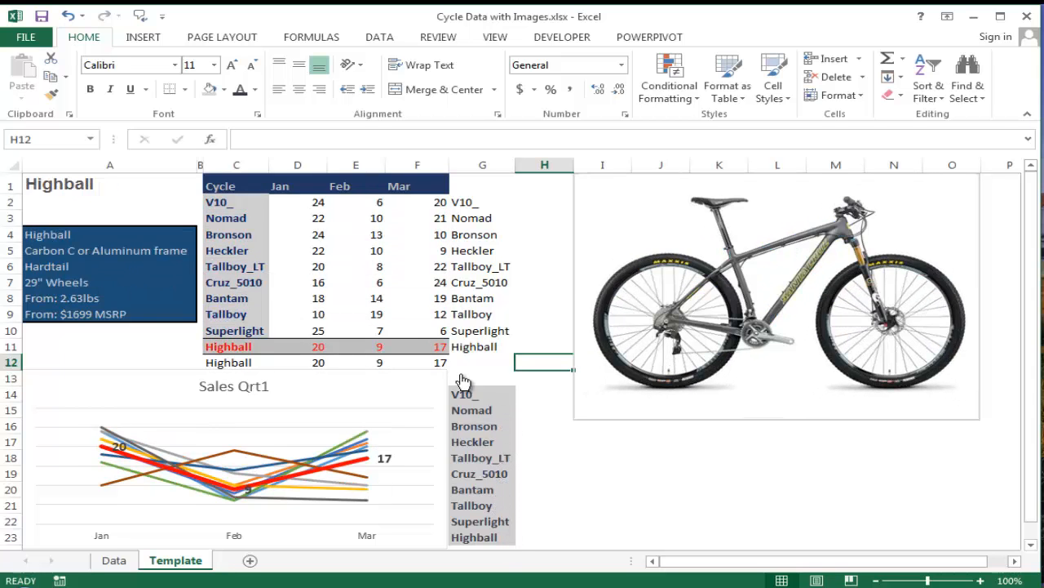
{"action": "left_click", "coordinate": [498, 521]}
{"action": "left_click", "coordinate": [249, 201]}
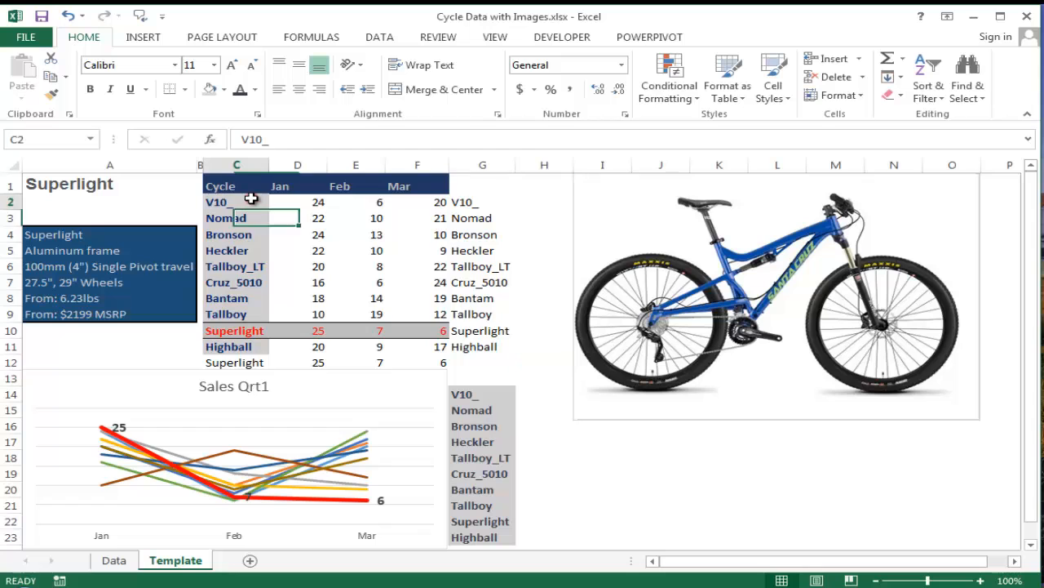
Start a new conditional formatting rule for G14:G23 that uses a formula to determine which cells to format
{"action": "left_click", "coordinate": [477, 395]}
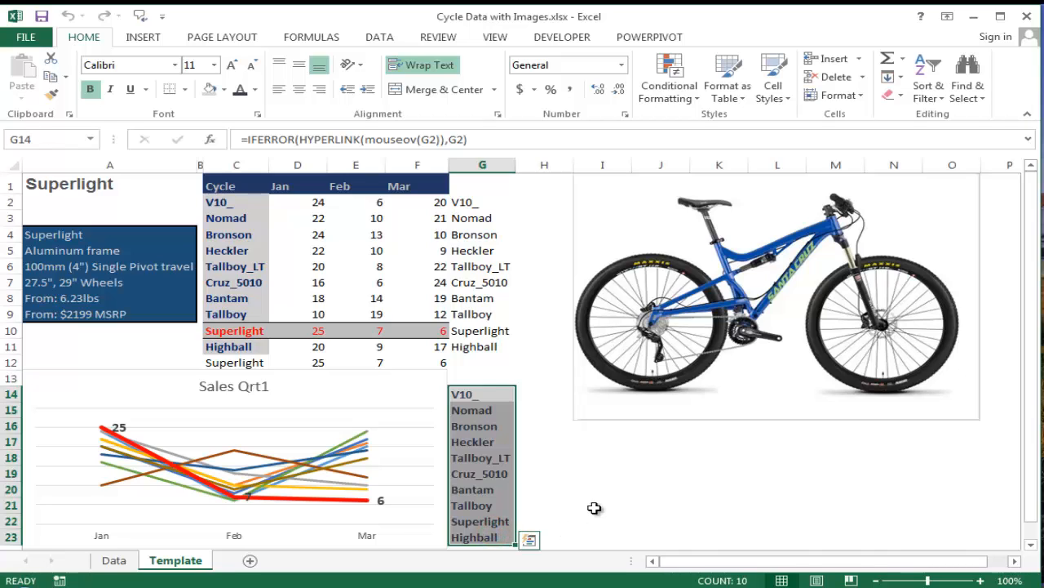
{"action": "key", "text": "alt"}
{"action": "key", "text": "o"}
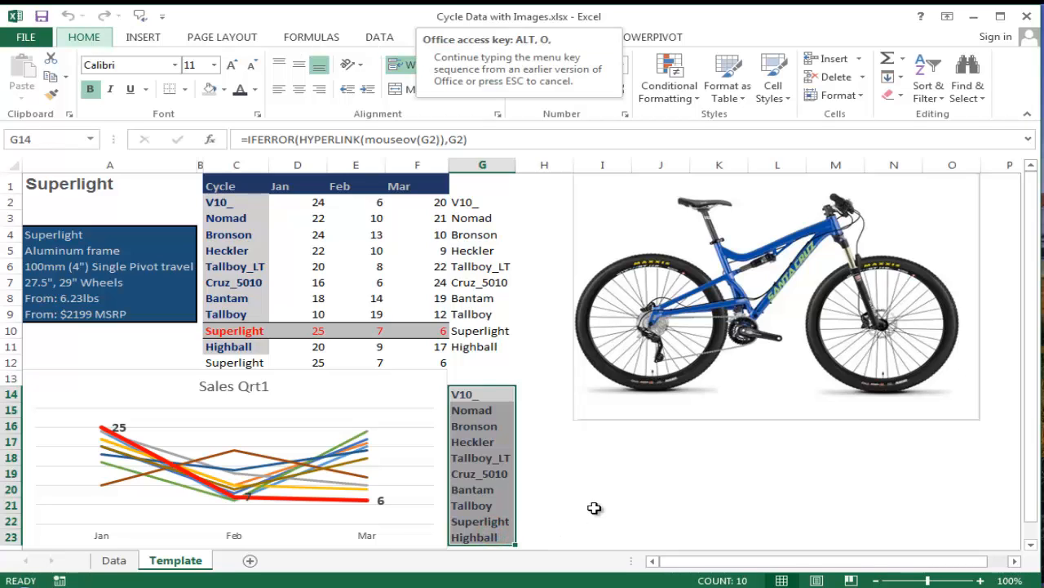
{"action": "key", "text": "d"}
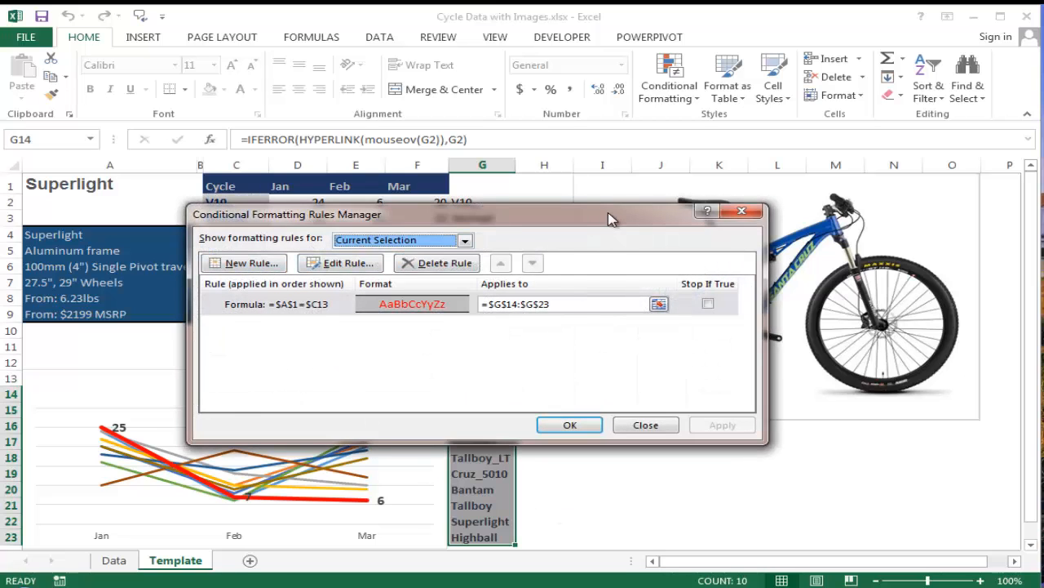
{"action": "left_click_drag", "start_coordinate": [612, 219], "coordinate": [740, 212]}
{"action": "left_click", "coordinate": [388, 266]}
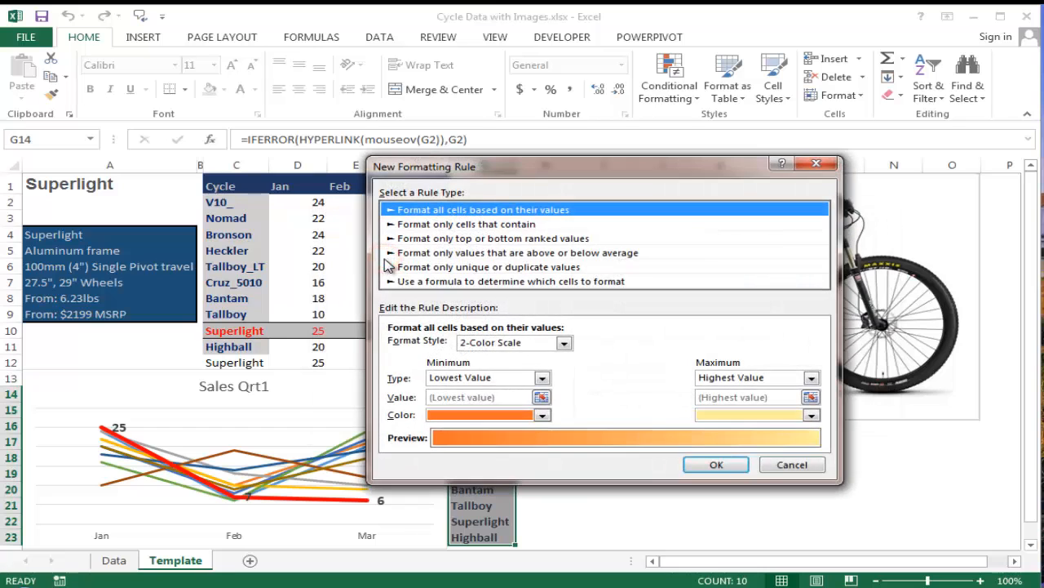
{"action": "left_click", "coordinate": [513, 280]}
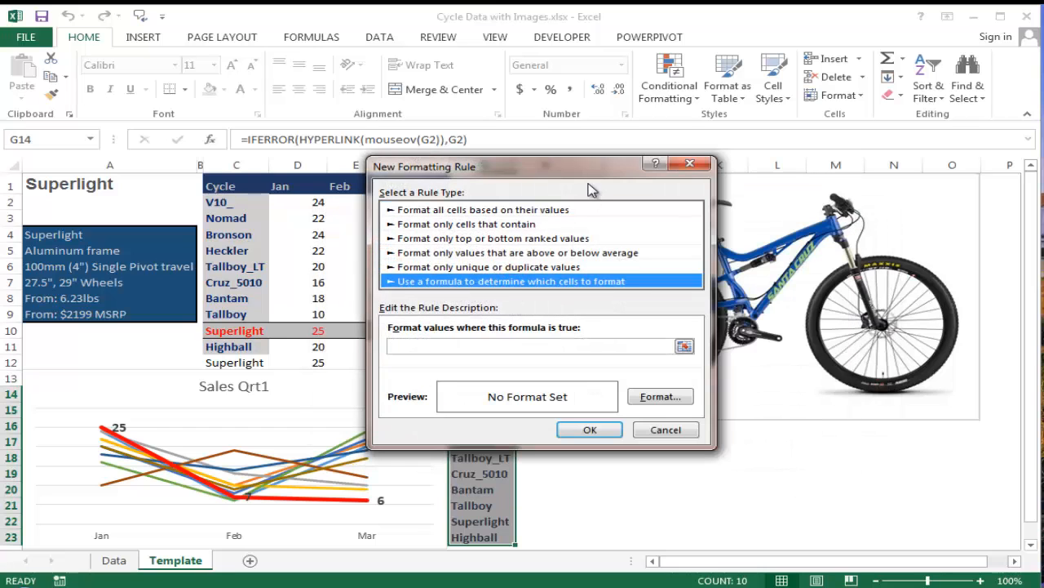
{"action": "left_click_drag", "start_coordinate": [595, 163], "coordinate": [699, 154]}
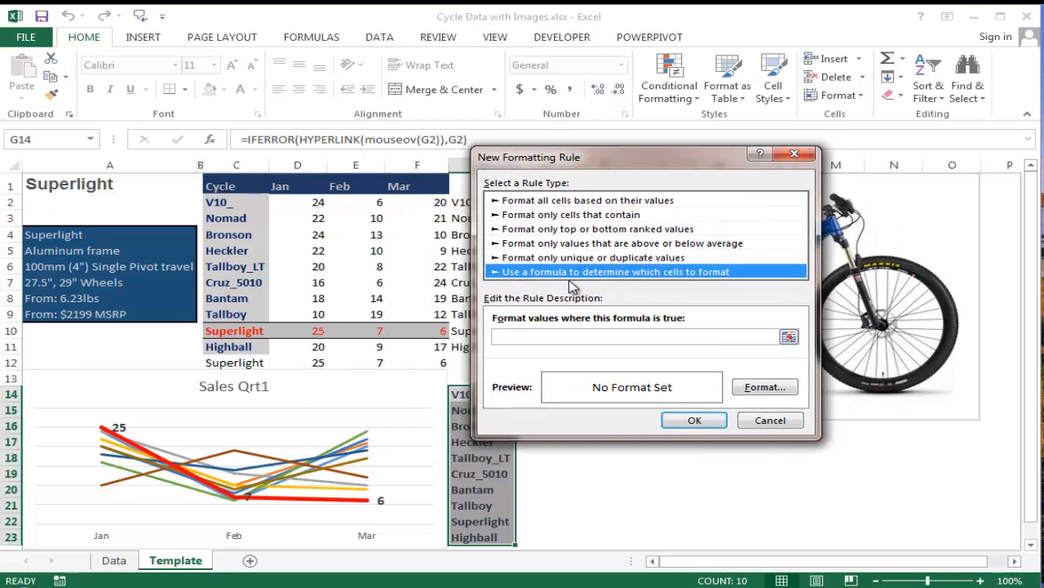
Enter =$A$1=$G2 as the rule's formula, keeping the row of the G2 reference relative
{"action": "left_click", "coordinate": [554, 337]}
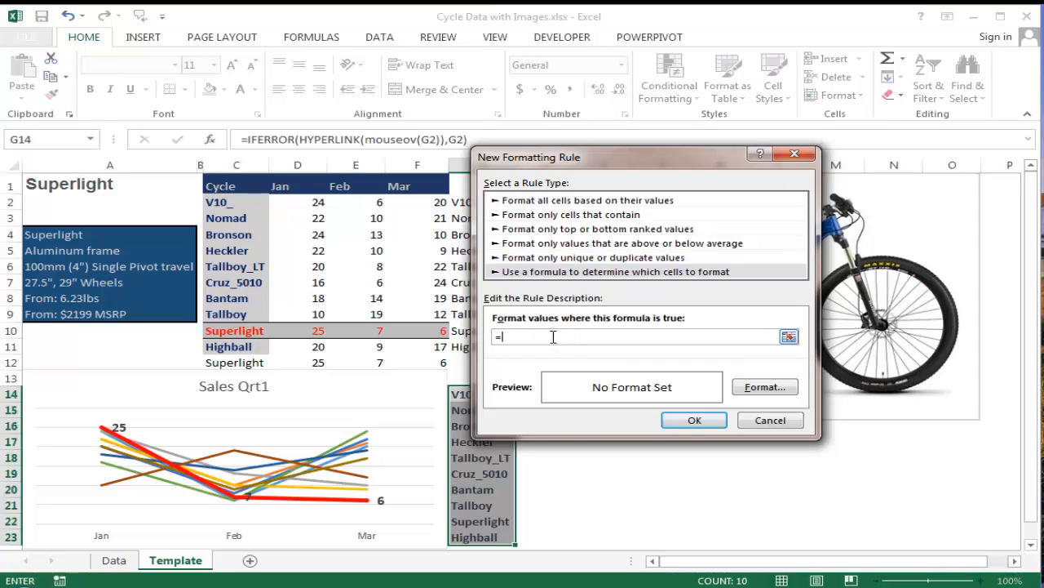
{"action": "type", "text": "="}
{"action": "left_click", "coordinate": [97, 184]}
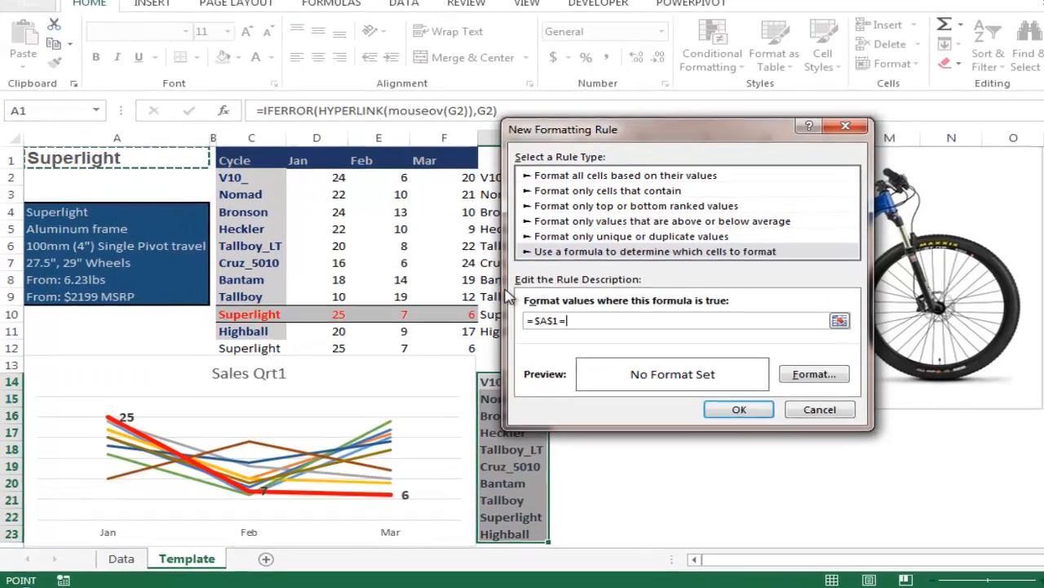
{"action": "type", "text": "="}
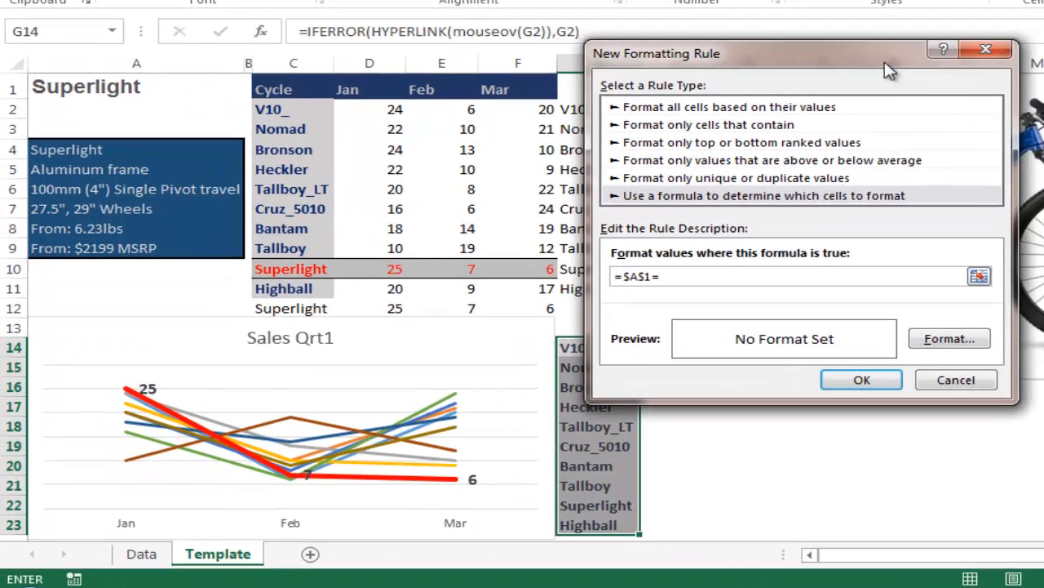
{"action": "left_click_drag", "start_coordinate": [714, 163], "coordinate": [793, 176]}
{"action": "left_click_drag", "start_coordinate": [982, 78], "coordinate": [1015, 77]}
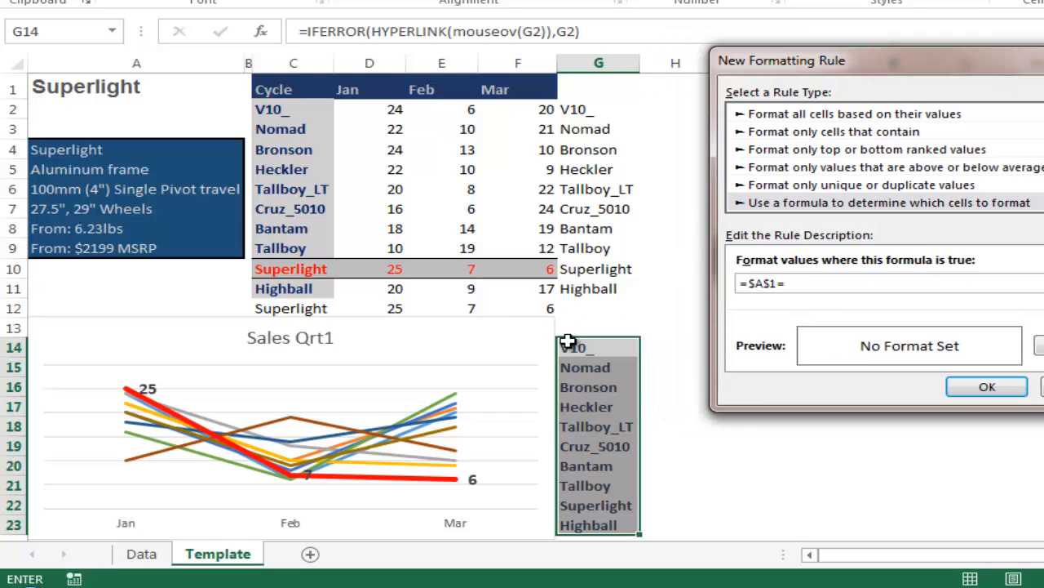
{"action": "left_click", "coordinate": [590, 112]}
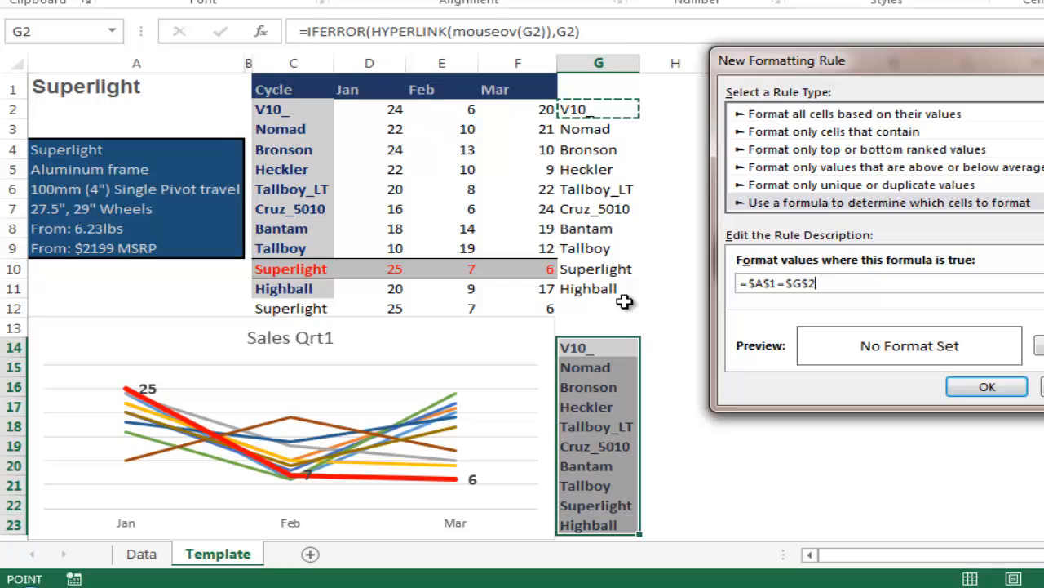
{"action": "type", "text": "="}
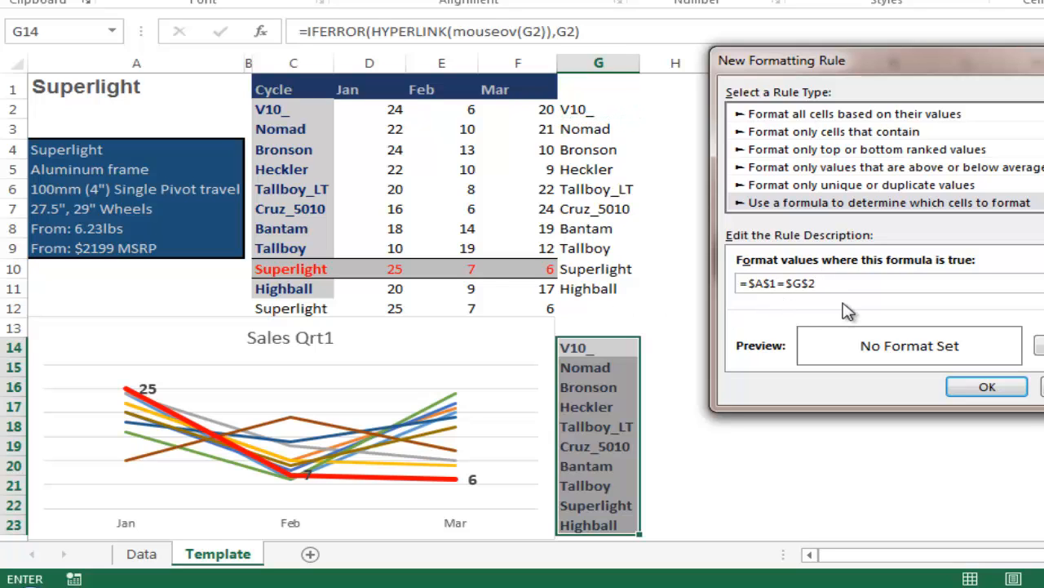
{"action": "key", "text": "F4"}
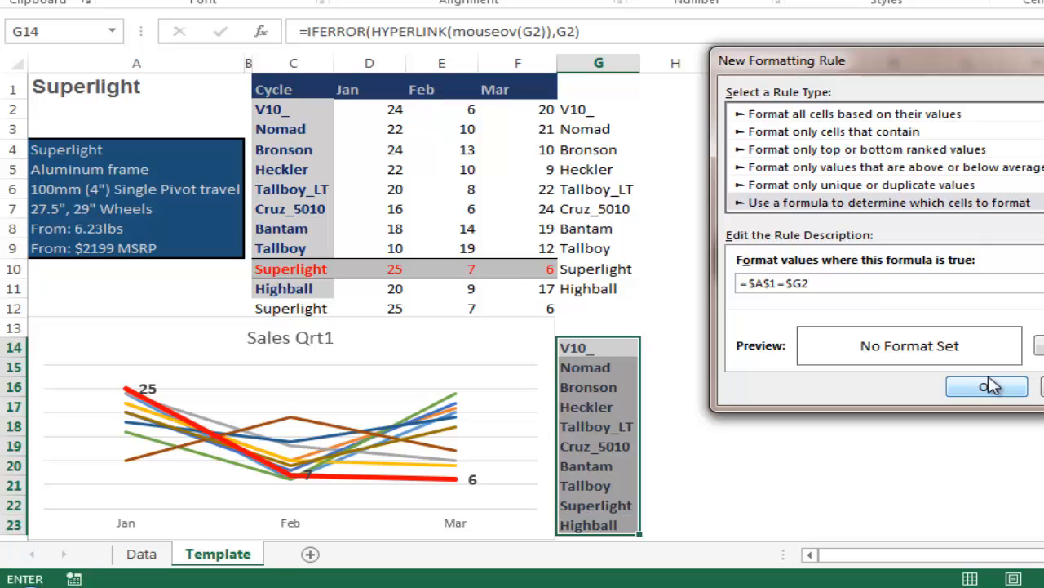
Give the rule's format a gray fill and a red font color
{"action": "left_click", "coordinate": [1040, 346]}
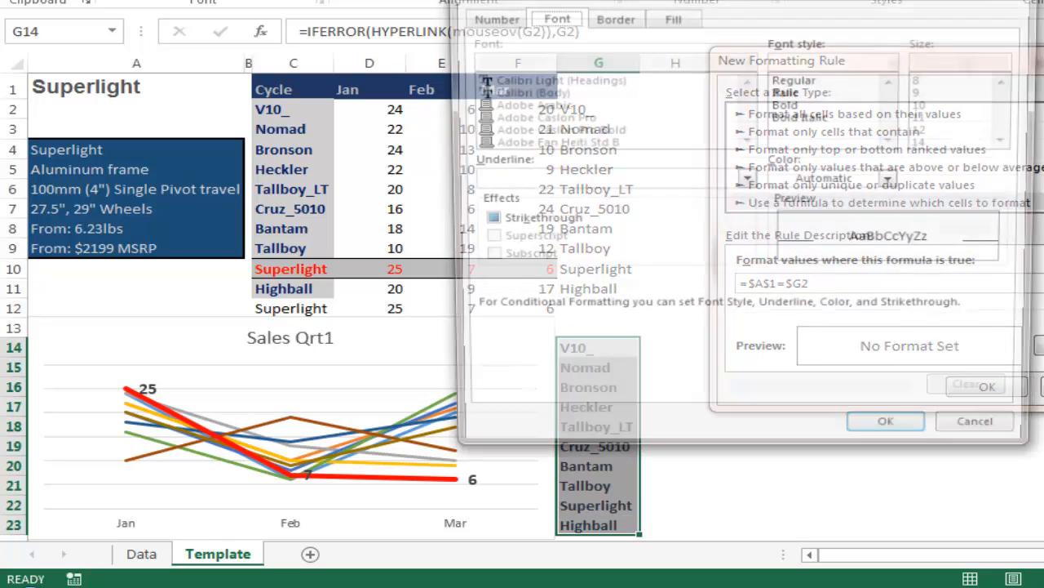
{"action": "left_click", "coordinate": [673, 16]}
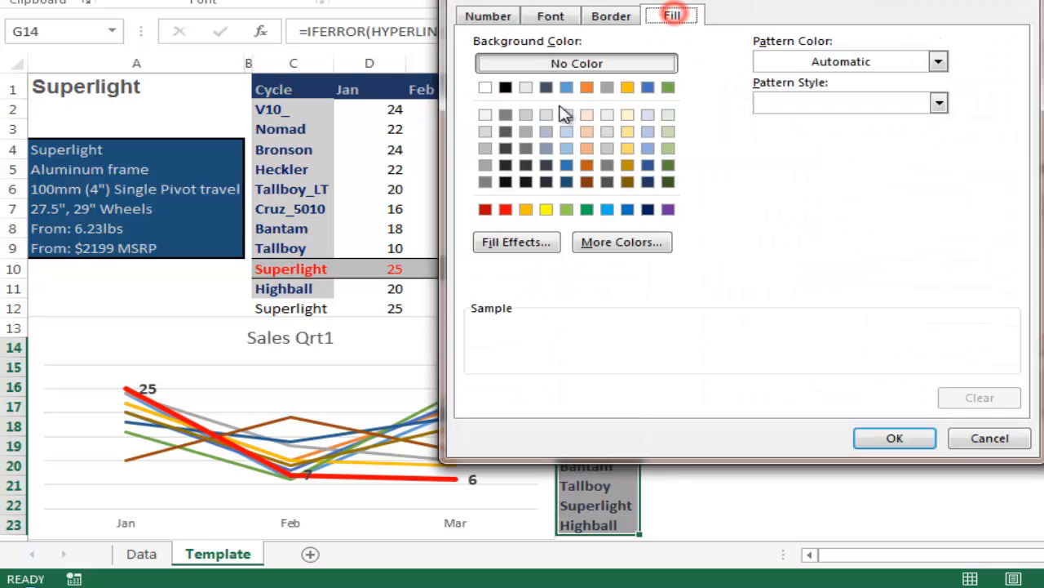
{"action": "left_click", "coordinate": [485, 150]}
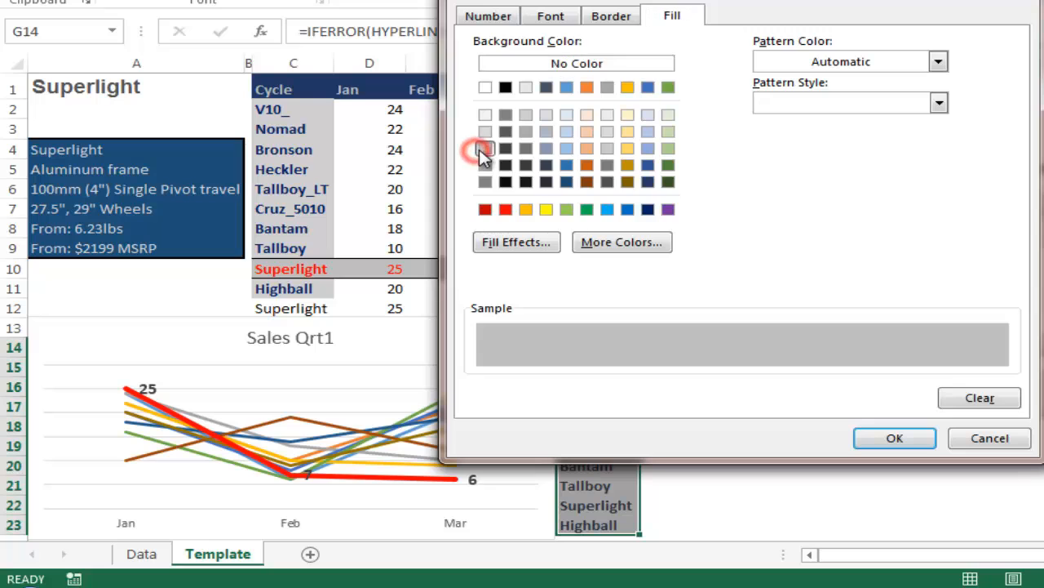
{"action": "left_click", "coordinate": [567, 20]}
{"action": "left_click", "coordinate": [831, 179]}
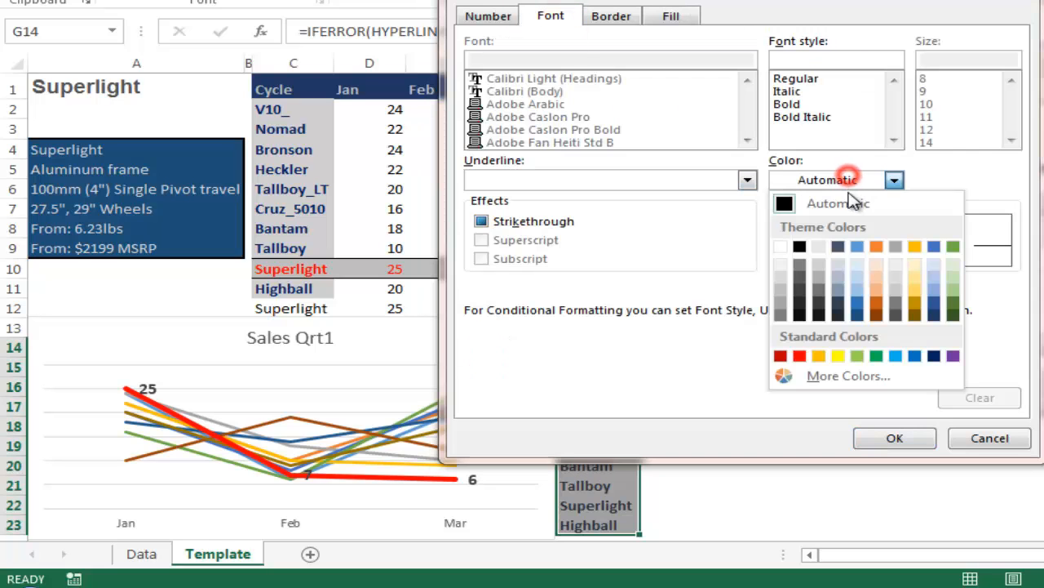
{"action": "left_click", "coordinate": [799, 357]}
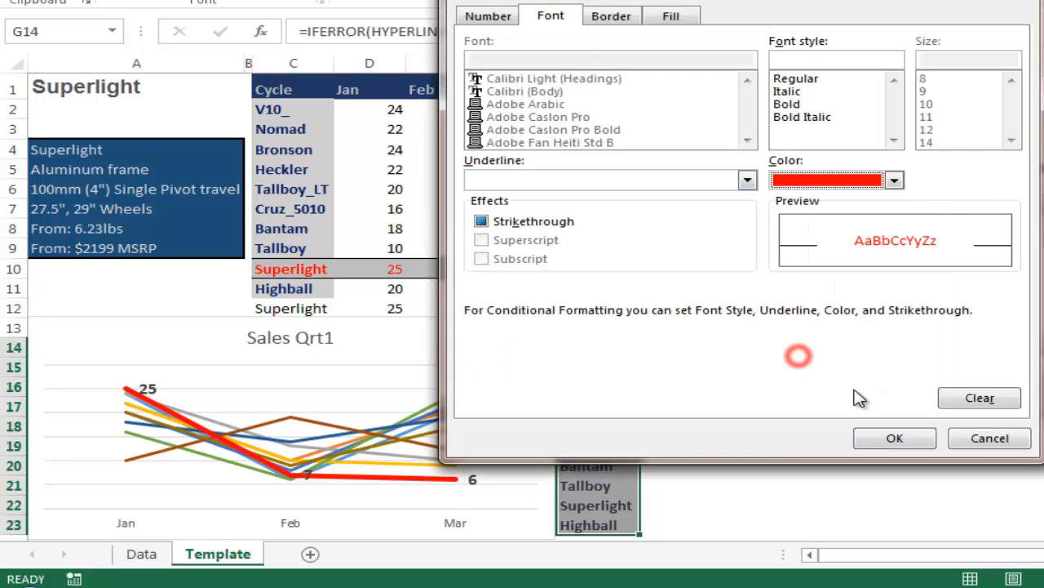
{"action": "left_click", "coordinate": [895, 438]}
Add top and bottom borders to the rule's format
{"action": "left_click", "coordinate": [1040, 346]}
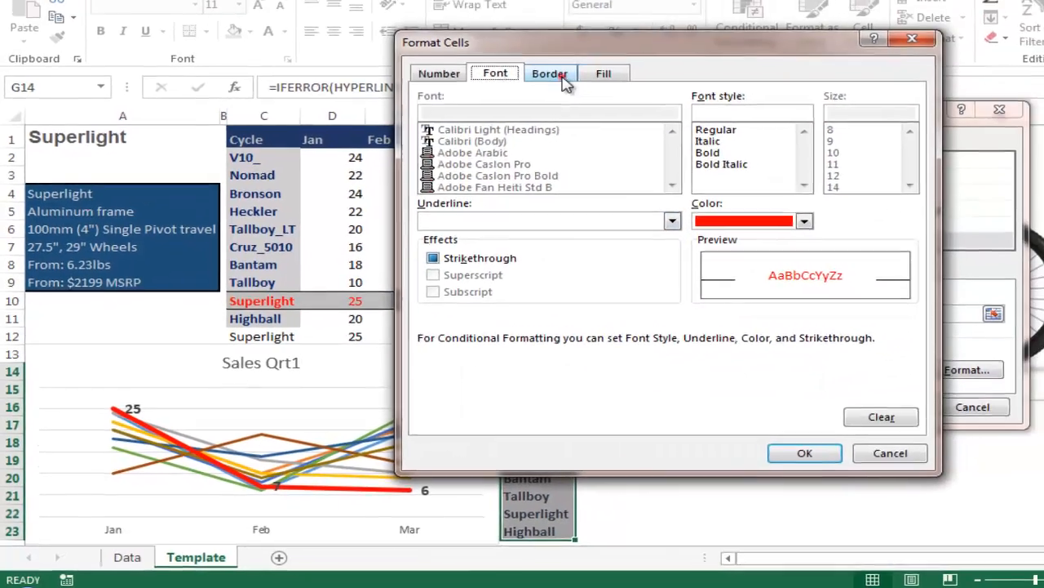
{"action": "left_click", "coordinate": [612, 15]}
{"action": "left_click", "coordinate": [464, 250]}
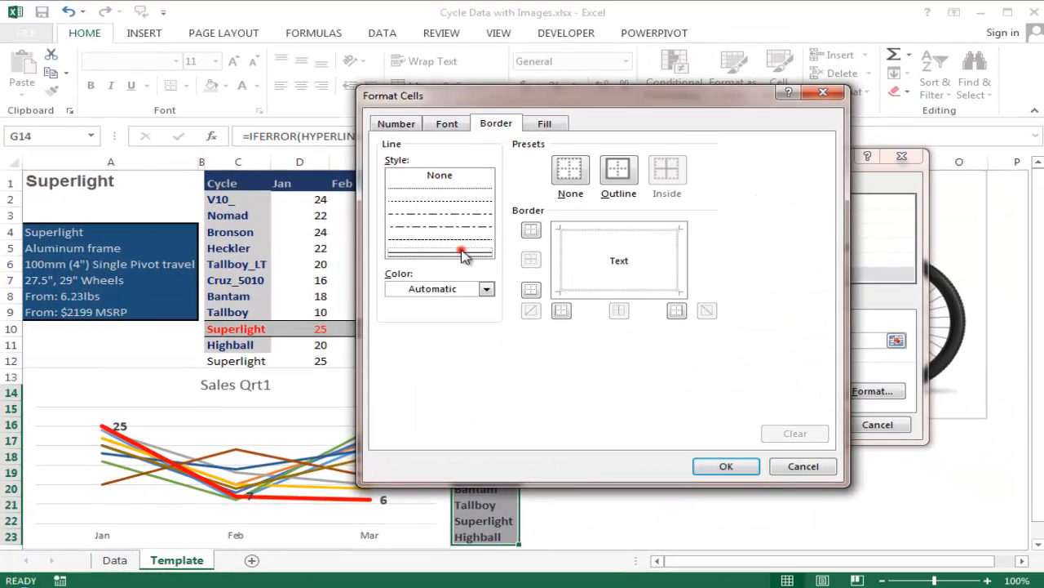
{"action": "left_click", "coordinate": [608, 229]}
{"action": "left_click", "coordinate": [618, 292]}
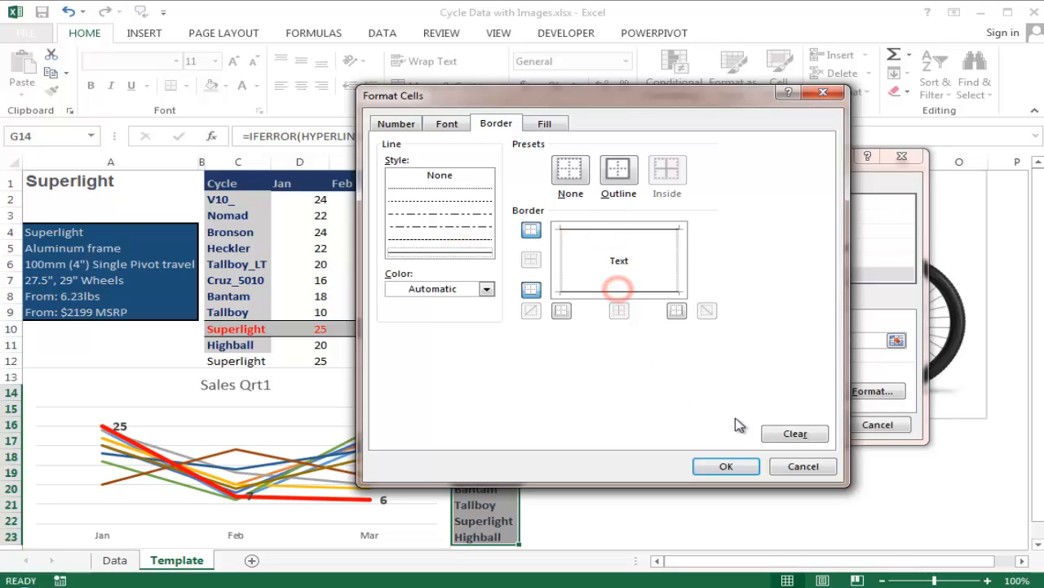
{"action": "left_click", "coordinate": [729, 466]}
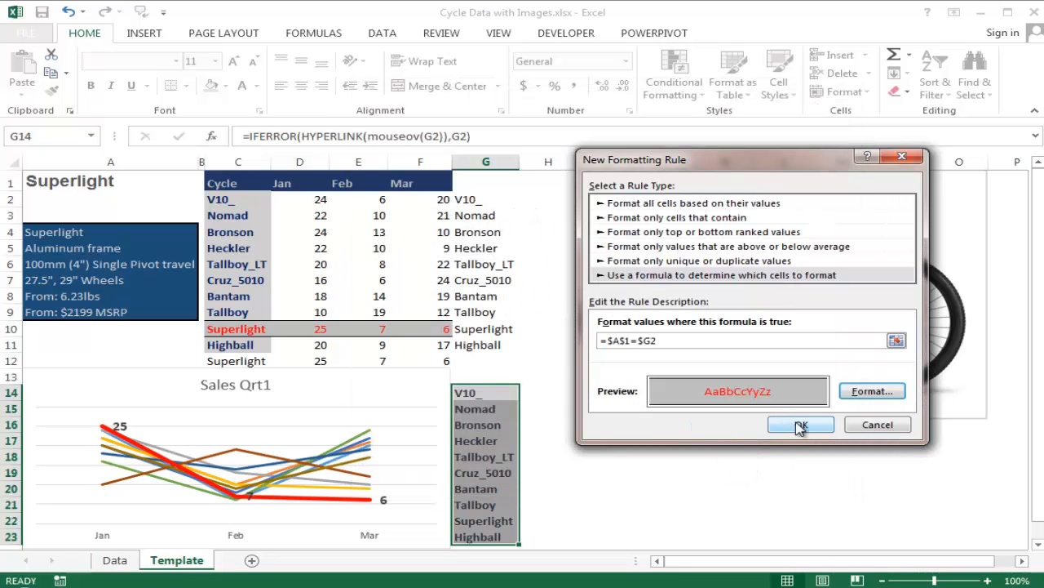
Save the new rule, apply it to G14:G23 and close the conditional formatting rules manager
{"action": "left_click", "coordinate": [799, 425]}
{"action": "left_click", "coordinate": [849, 420]}
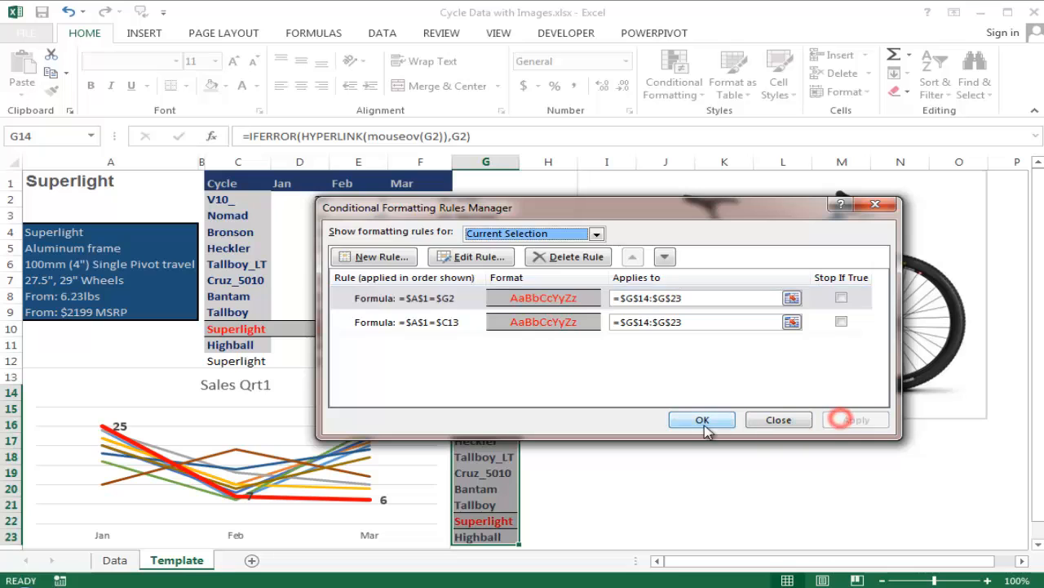
{"action": "left_click", "coordinate": [703, 421]}
{"action": "left_click", "coordinate": [690, 438]}
Test the mouseover on names such as V10_ and Superlight in G14:G23, checking the conditional highlight, chart and bike picture
{"action": "mouse_move", "coordinate": [504, 395]}
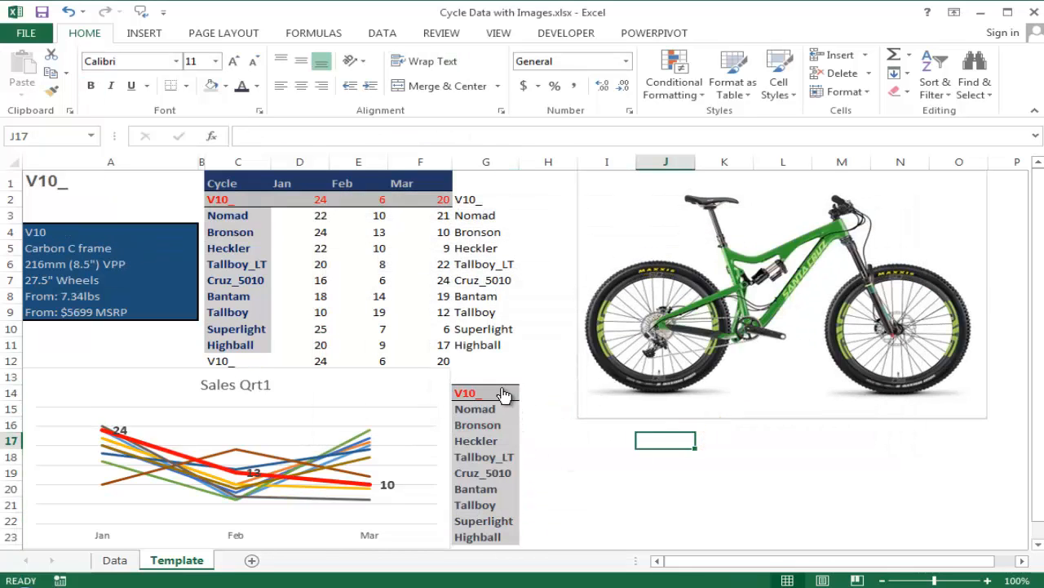
{"action": "mouse_move", "coordinate": [506, 522]}
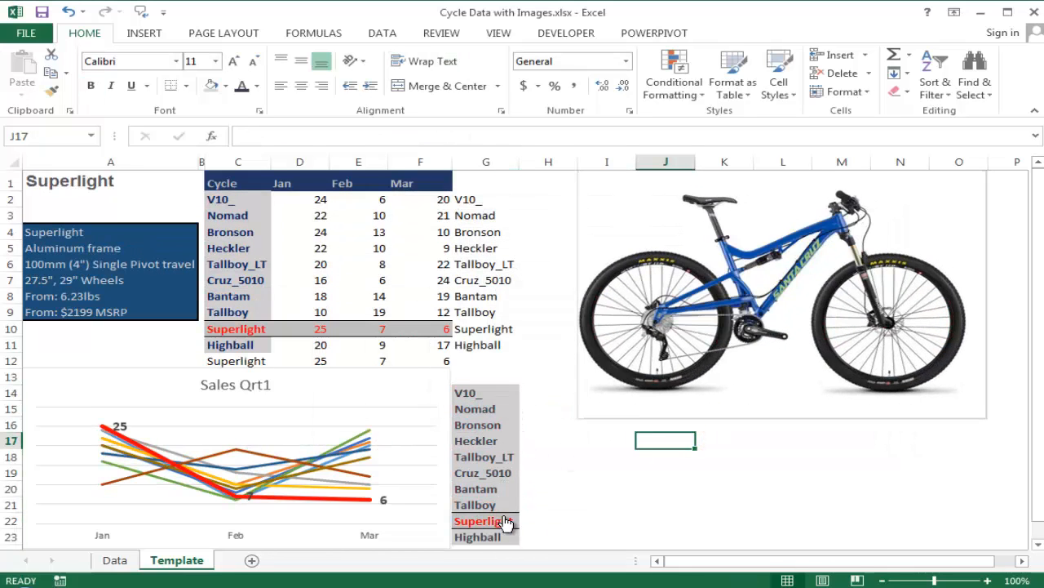
{"action": "mouse_move", "coordinate": [483, 473]}
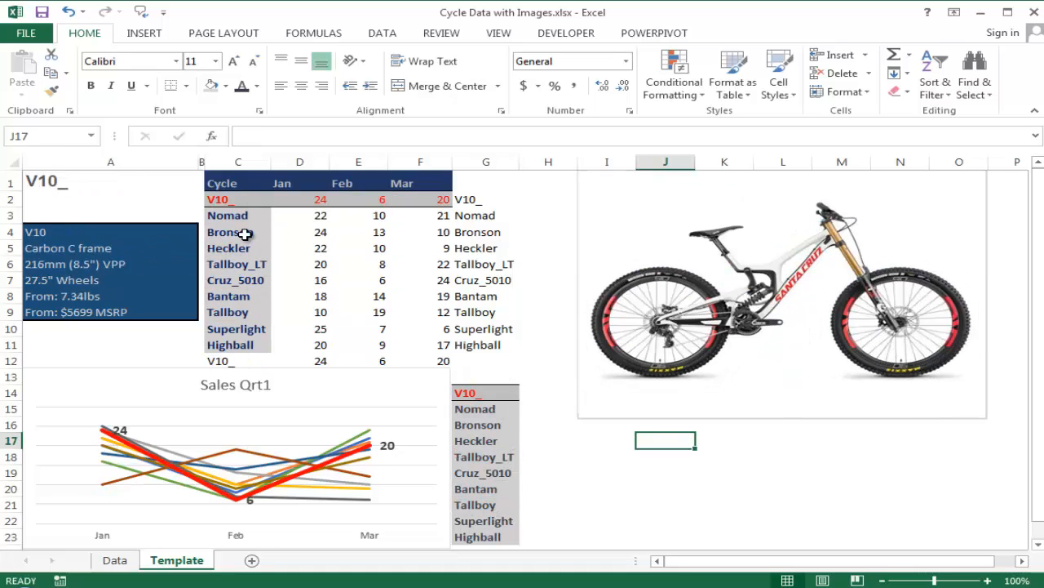
Replace the name in C2 with the formula =HYPERLINK(mouseov(G2))
{"action": "left_click", "coordinate": [251, 201]}
{"action": "key", "text": "BackSpace"}
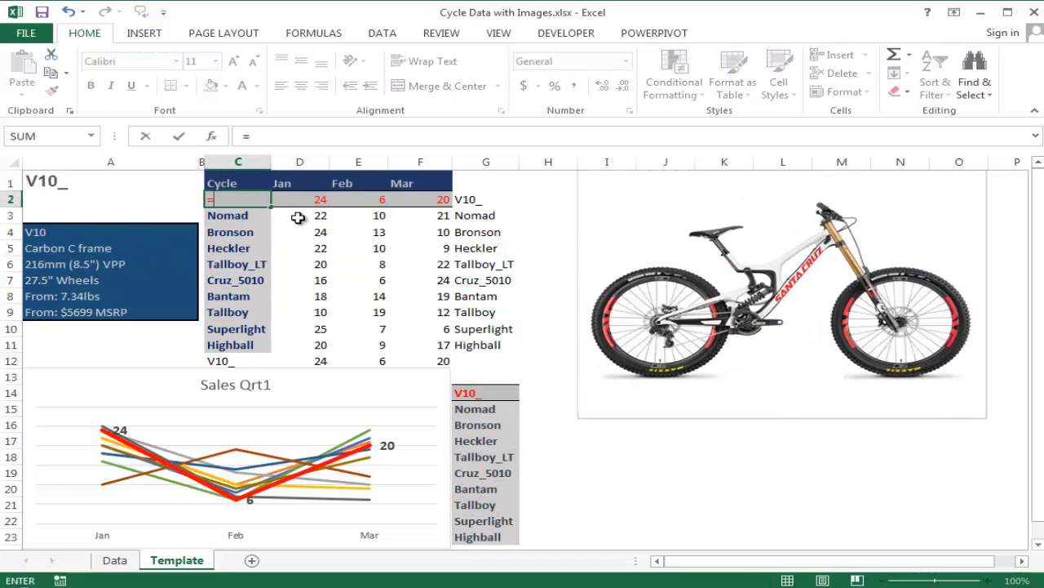
{"action": "type", "text": "=h"}
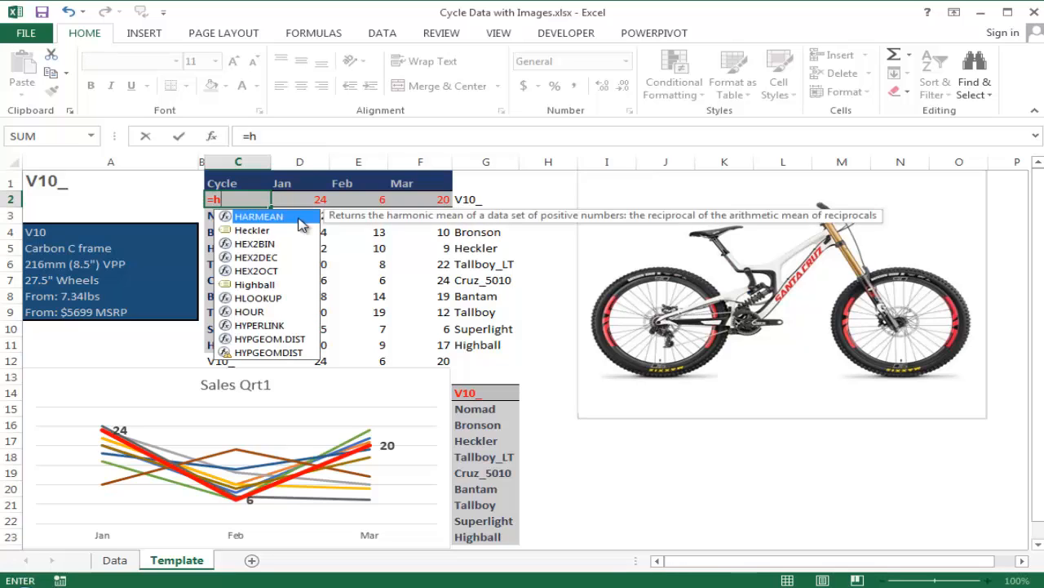
{"action": "key", "text": "Down"}
{"action": "key", "text": "Down"}
{"action": "key", "text": "Down"}
{"action": "key", "text": "Down"}
{"action": "key", "text": "Down"}
{"action": "key", "text": "Down"}
{"action": "key", "text": "Down"}
{"action": "key", "text": "Down"}
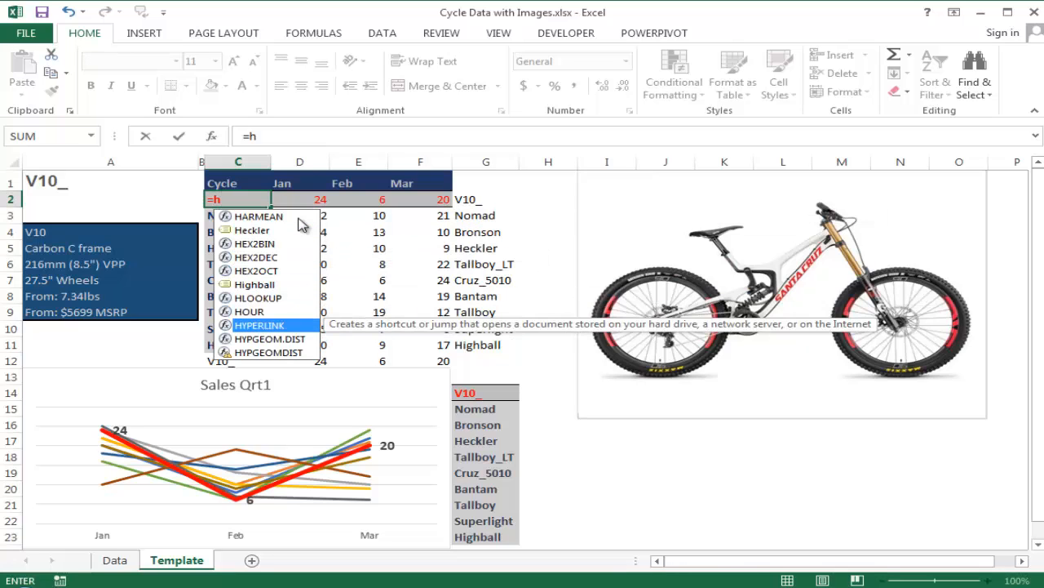
{"action": "key", "text": "Tab"}
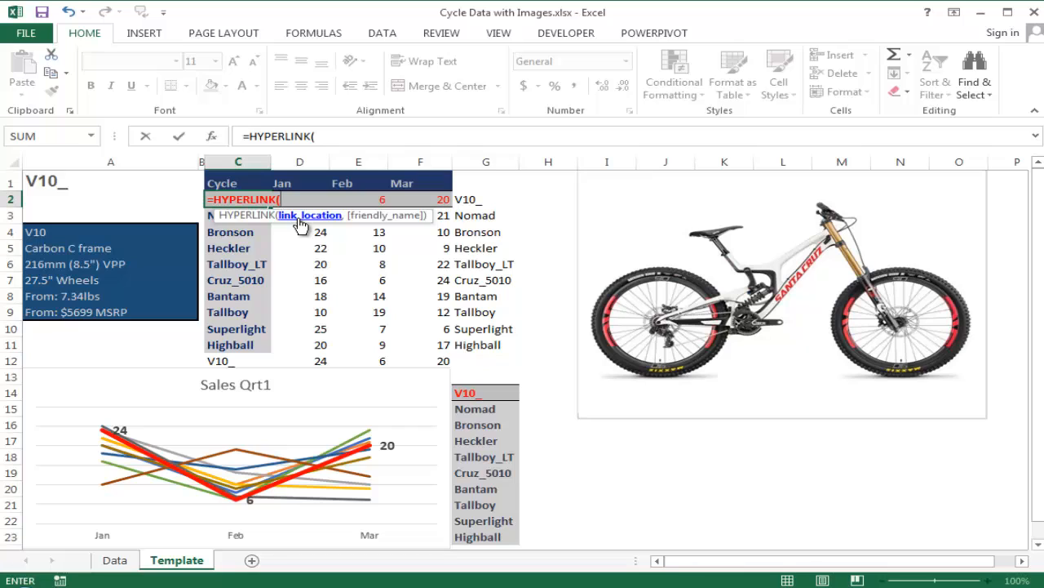
{"action": "type", "text": "mo"}
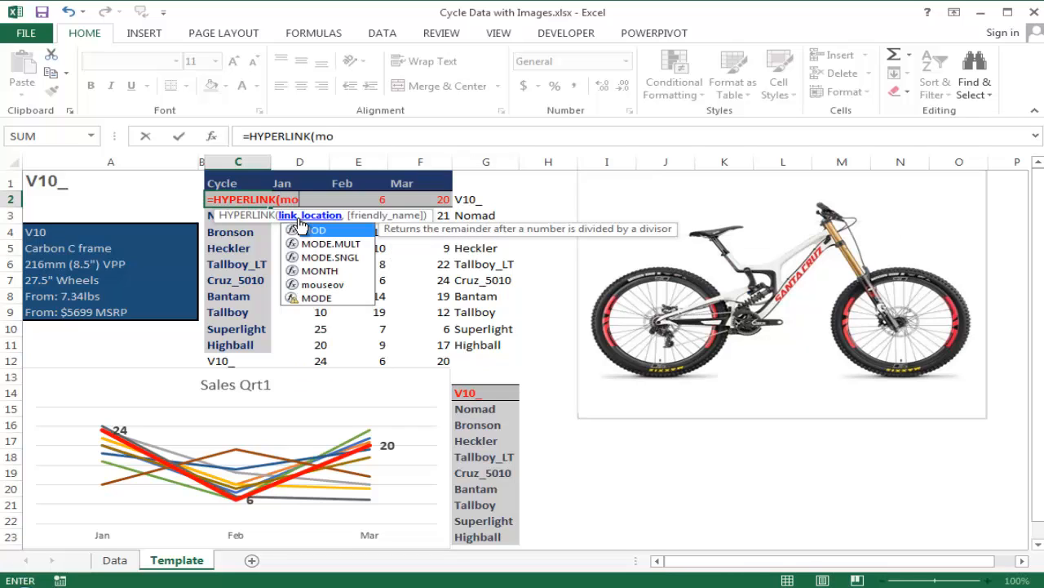
{"action": "key", "text": "Down"}
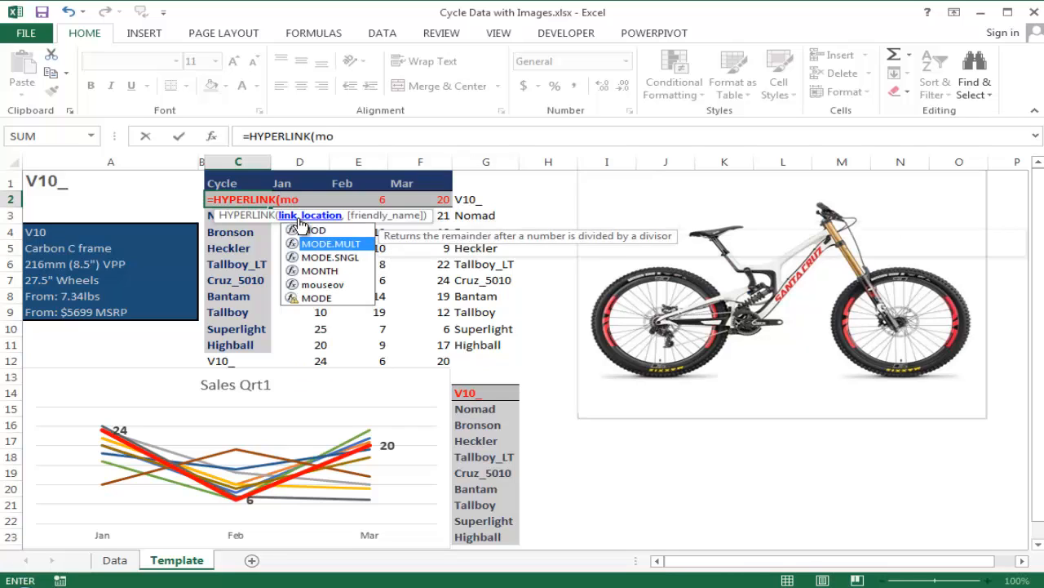
{"action": "key", "text": "Down"}
{"action": "key", "text": "Down"}
{"action": "key", "text": "Down"}
{"action": "key", "text": "Escape"}
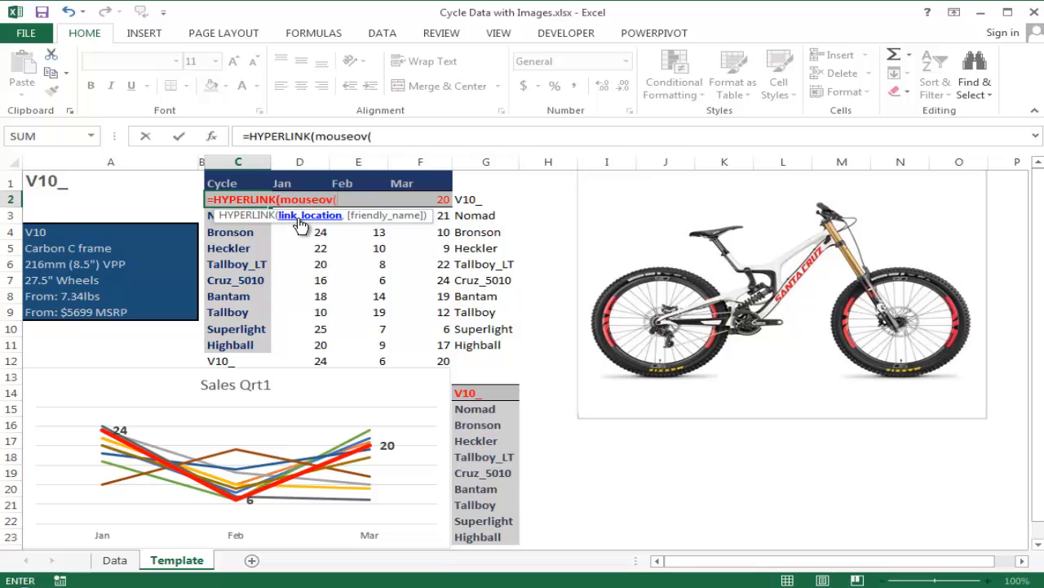
{"action": "left_click", "coordinate": [476, 199]}
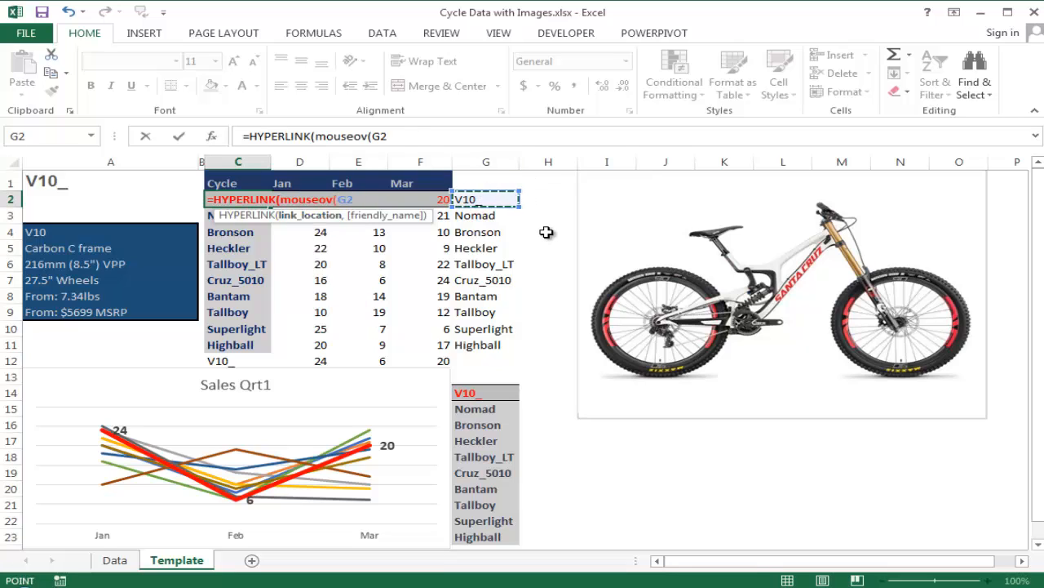
{"action": "type", "text": "))"}
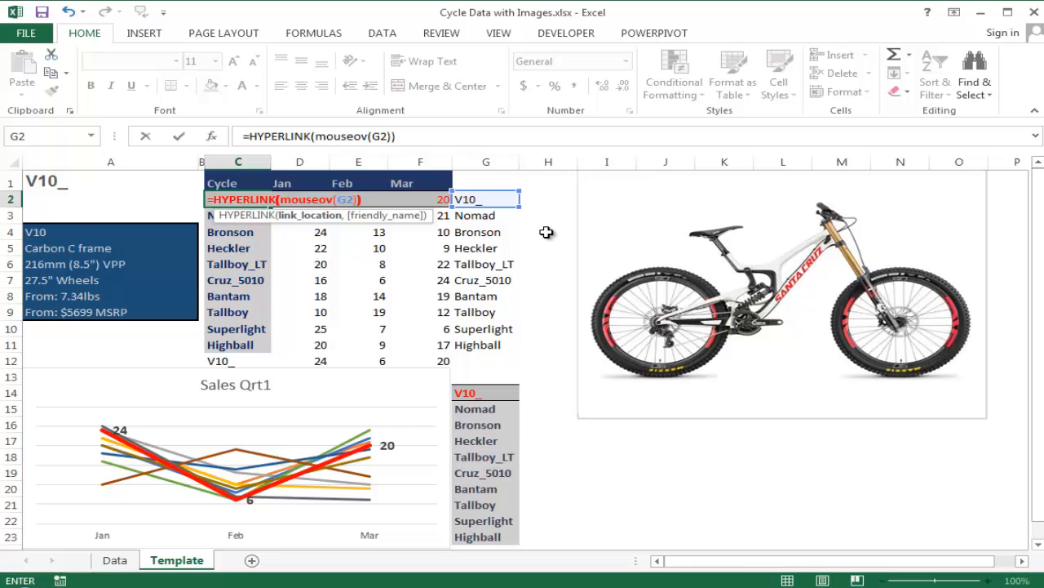
{"action": "key", "text": "ctrl+Return"}
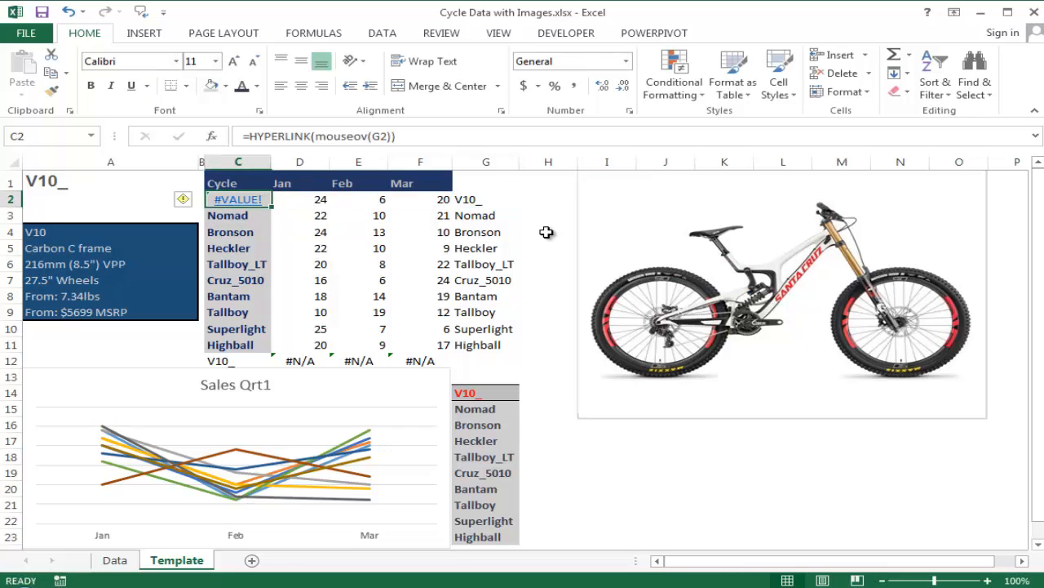
Wrap the C2 formula in IFERROR with G2 as the fallback value, giving =IFERROR(HYPERLINK(mouseov(G2)),G2)
{"action": "key", "text": "F2"}
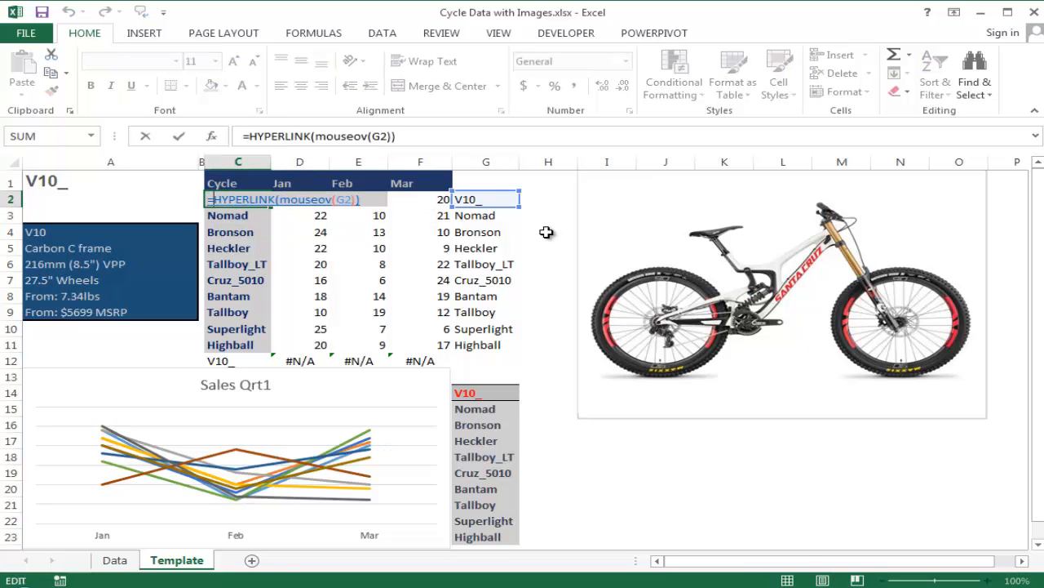
{"action": "type", "text": "IFERROR("}
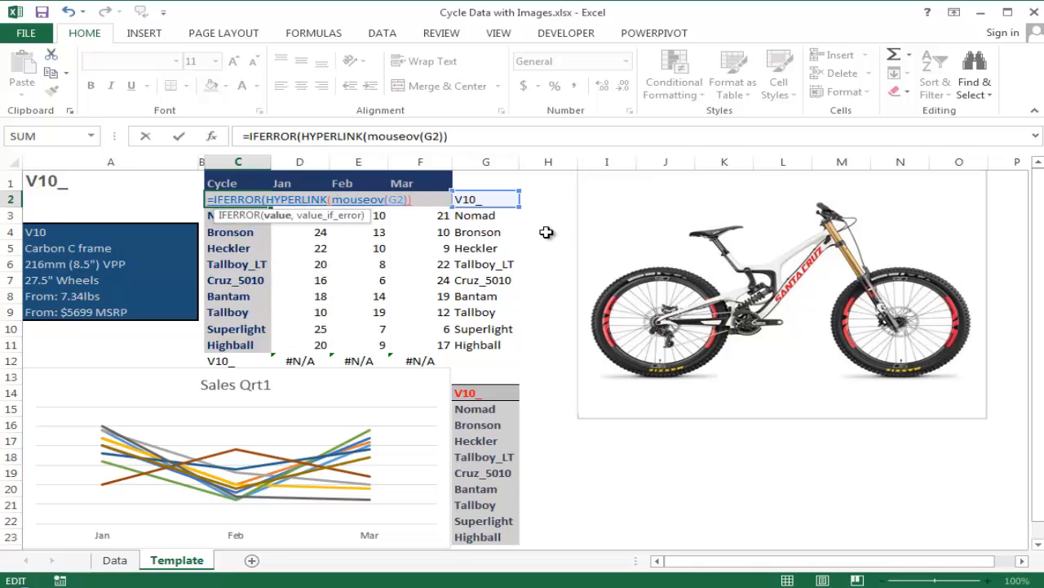
{"action": "type", "text": ","}
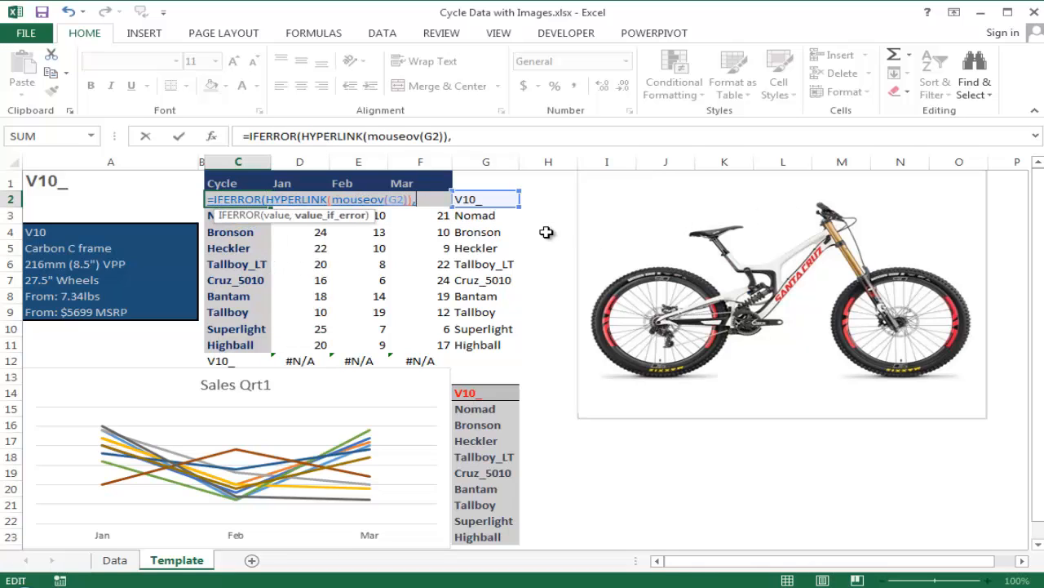
{"action": "left_click", "coordinate": [482, 198]}
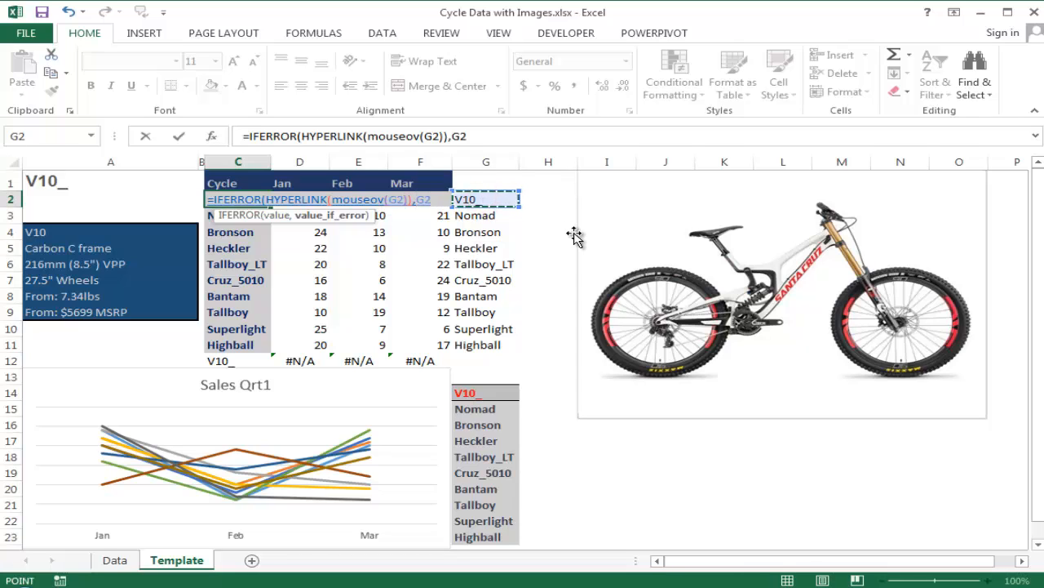
{"action": "type", "text": ")"}
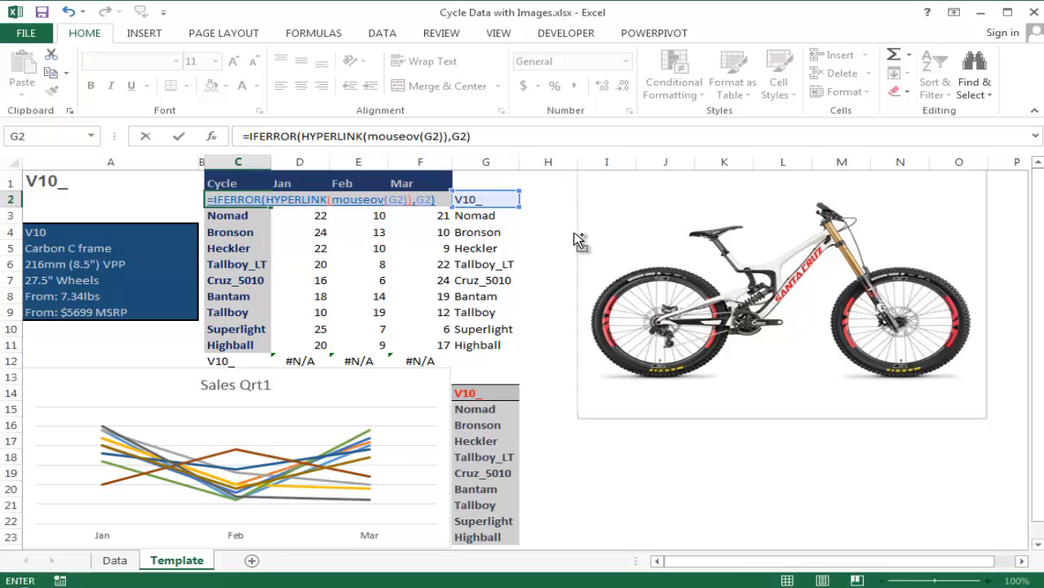
{"action": "key", "text": "ctrl+Return"}
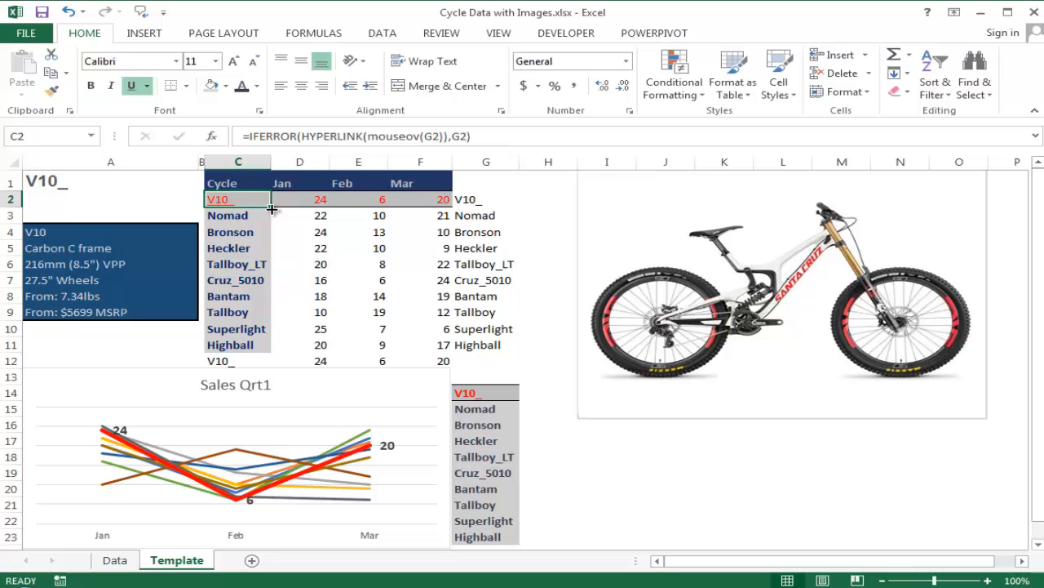
Fill the C2 formula down to C11 and format the names bold, dark blue-gray and without underline
{"action": "left_click_drag", "start_coordinate": [270, 207], "coordinate": [270, 347]}
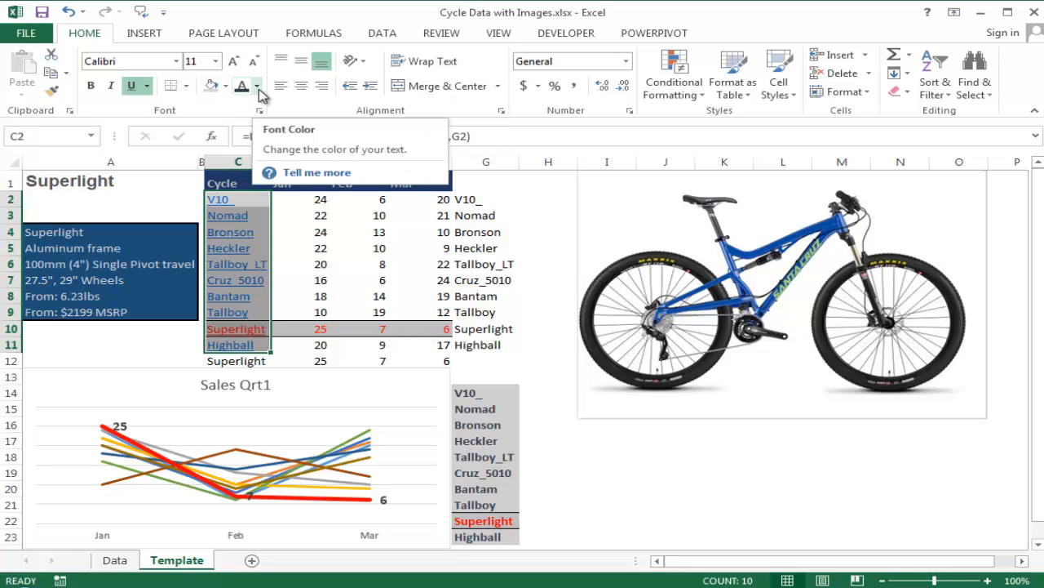
{"action": "key", "text": "ctrl+u"}
{"action": "left_click", "coordinate": [257, 86]}
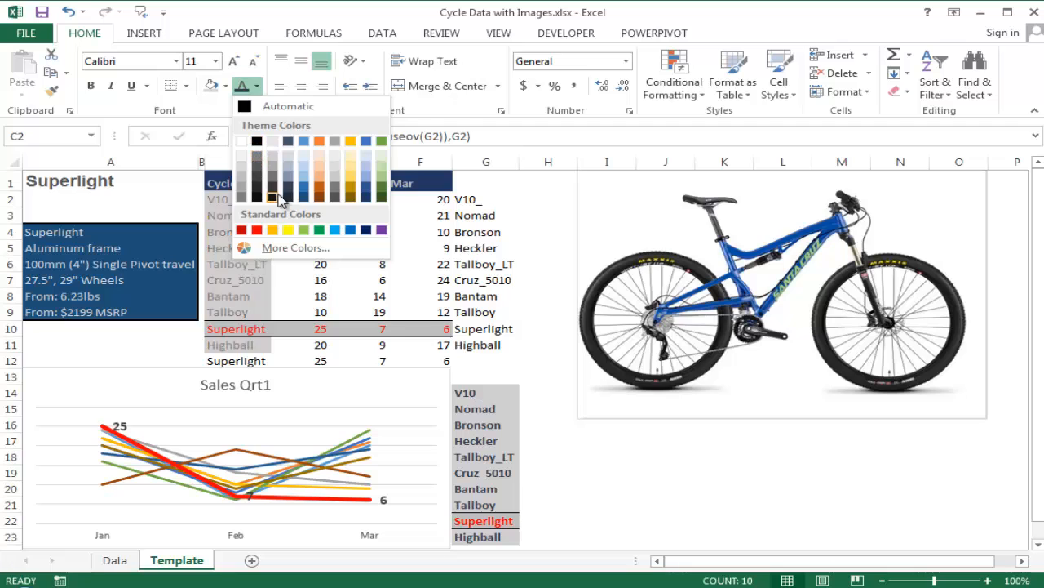
{"action": "left_click", "coordinate": [290, 193]}
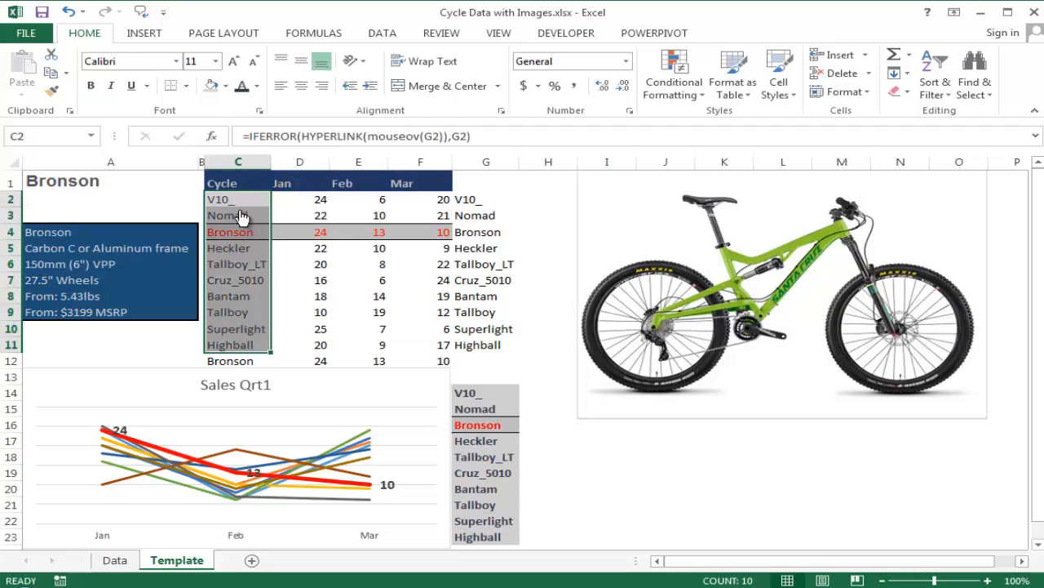
{"action": "mouse_move", "coordinate": [237, 214]}
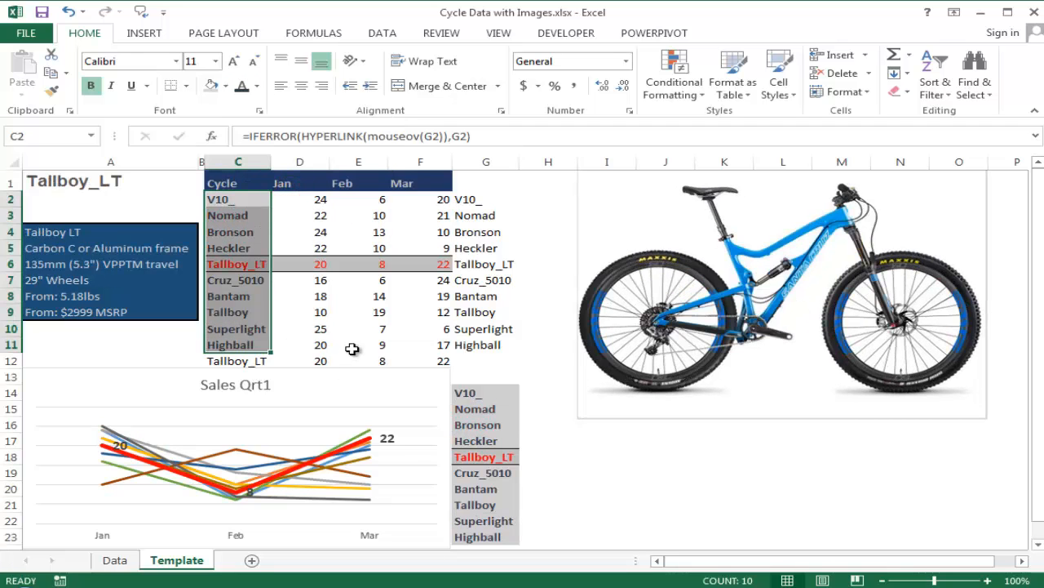
{"action": "left_click", "coordinate": [531, 346]}
{"action": "mouse_move", "coordinate": [237, 335]}
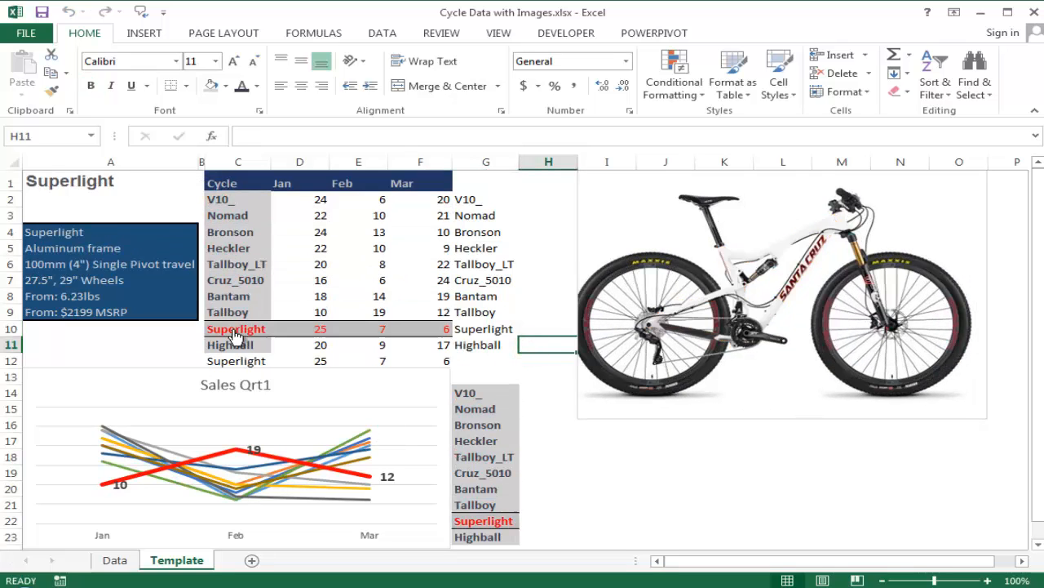
Hide the helper names in G2:G11 by setting their font color to white
{"action": "left_click", "coordinate": [480, 204]}
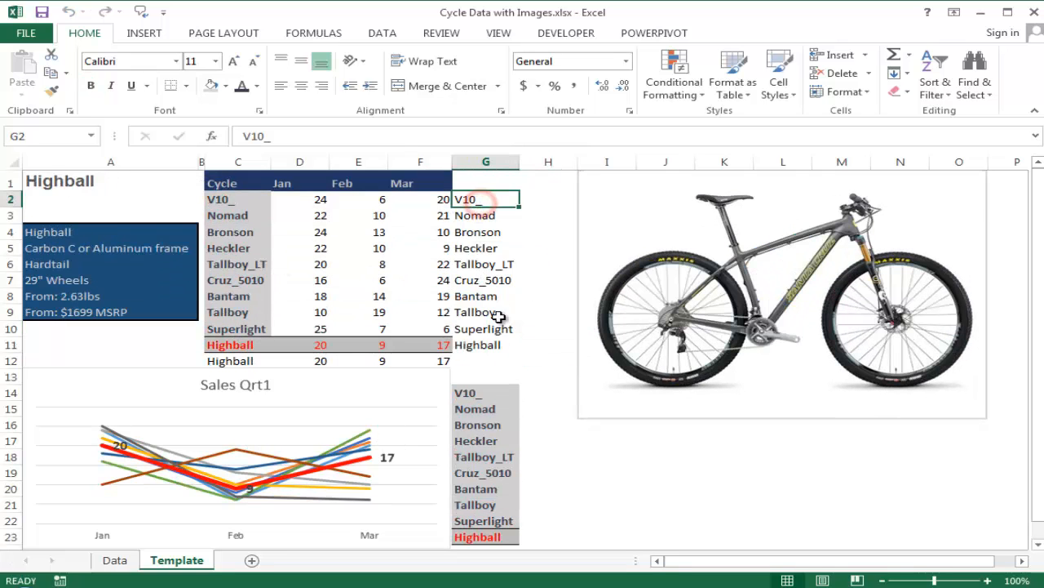
{"action": "left_click", "coordinate": [502, 344], "text": "shift"}
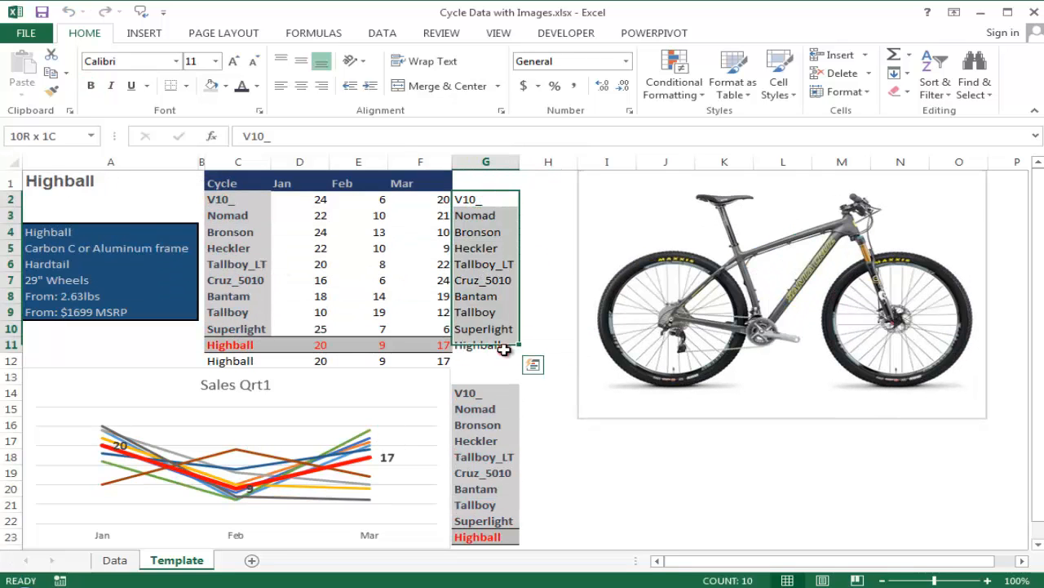
{"action": "left_click", "coordinate": [256, 86]}
{"action": "left_click", "coordinate": [248, 144]}
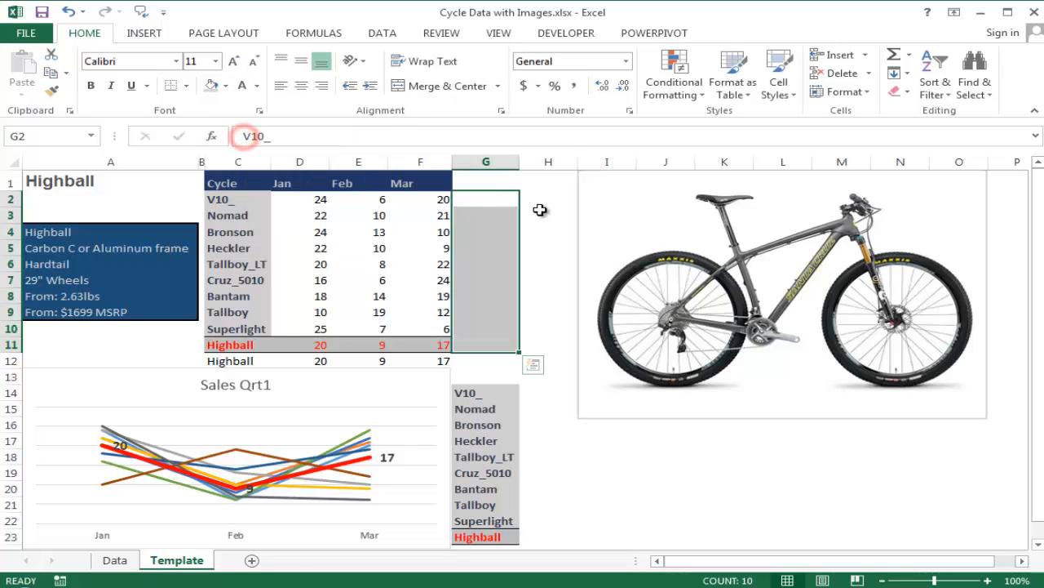
{"action": "left_click", "coordinate": [537, 201]}
Apply the same white font color to the selected-cycle row in C12:F12
{"action": "left_click_drag", "start_coordinate": [221, 361], "coordinate": [445, 364]}
{"action": "left_click", "coordinate": [242, 86]}
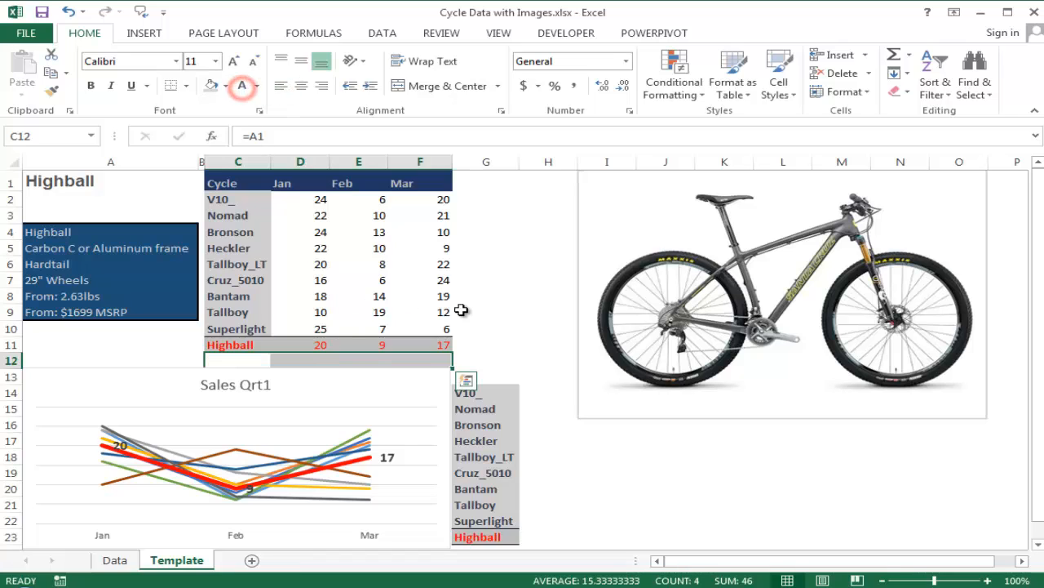
{"action": "left_click", "coordinate": [462, 310]}
Enlarge the Sales Qrt1 chart upward so that it covers row 12 directly below the table
{"action": "left_click", "coordinate": [453, 375]}
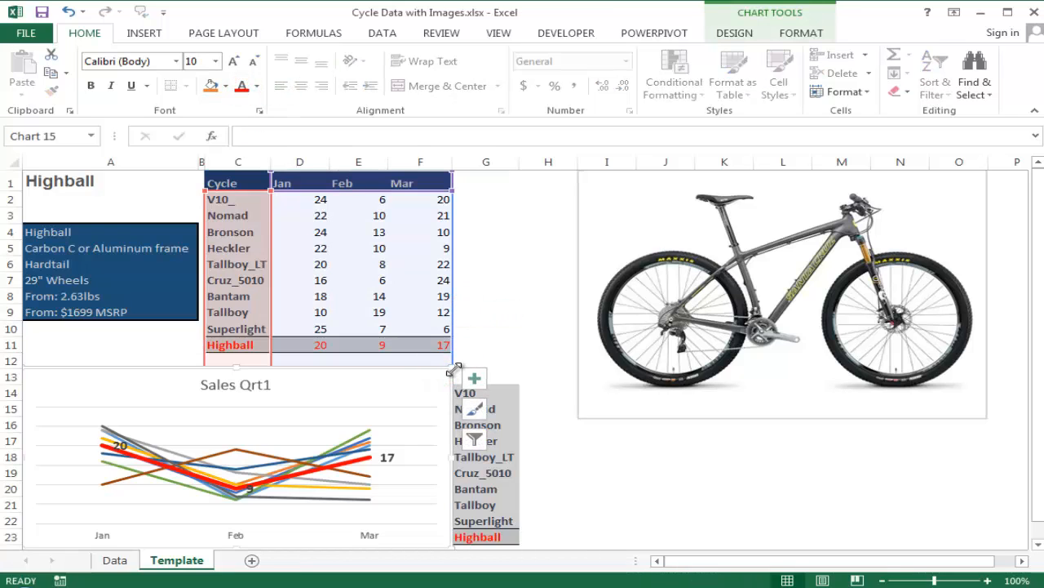
{"action": "left_click_drag", "start_coordinate": [454, 368], "coordinate": [451, 353]}
{"action": "left_click", "coordinate": [479, 330]}
{"action": "left_click", "coordinate": [499, 365]}
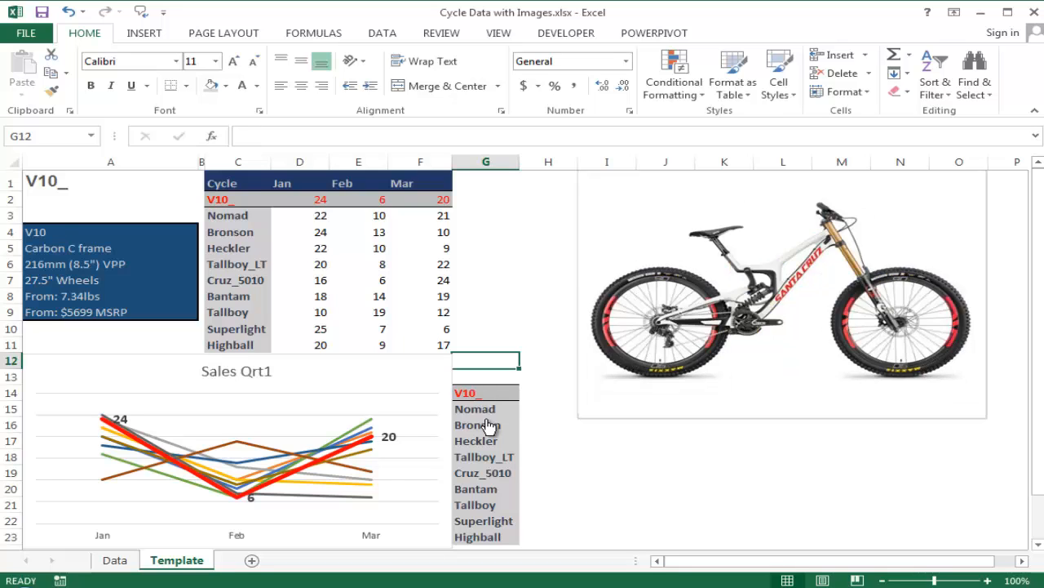
Test the mouseover on names in G14:G23, such as Bronson, Superlight and Tallboy_LT, checking A1, the description, table highlight, chart and bike picture
{"action": "mouse_move", "coordinate": [487, 425]}
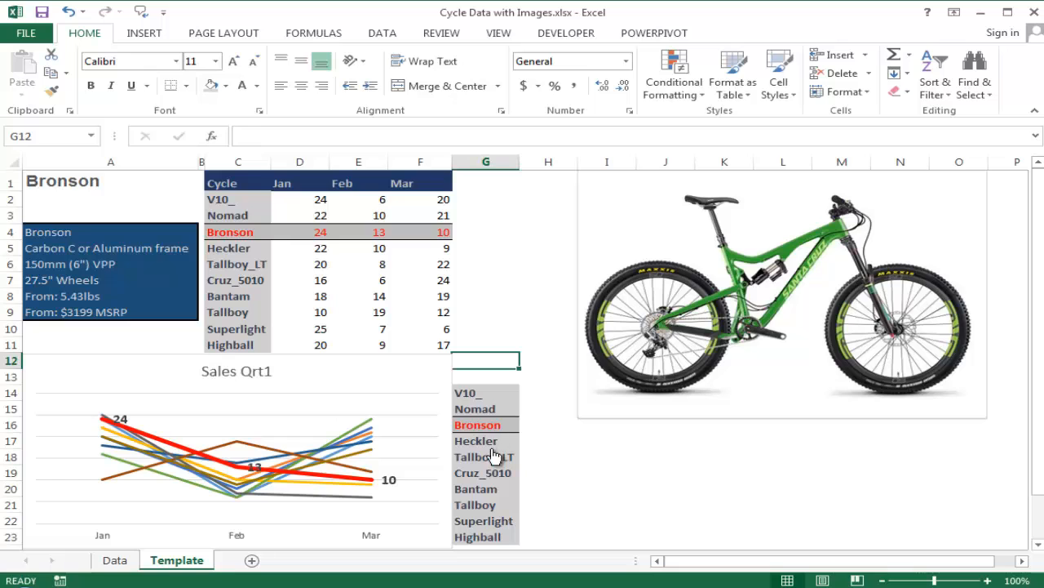
{"action": "mouse_move", "coordinate": [495, 457]}
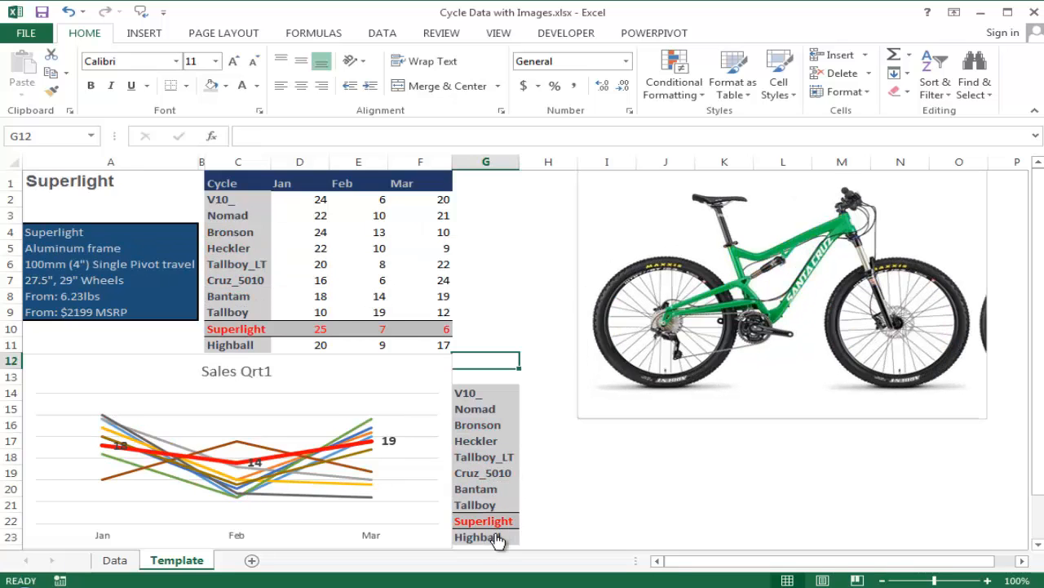
{"action": "mouse_move", "coordinate": [492, 526]}
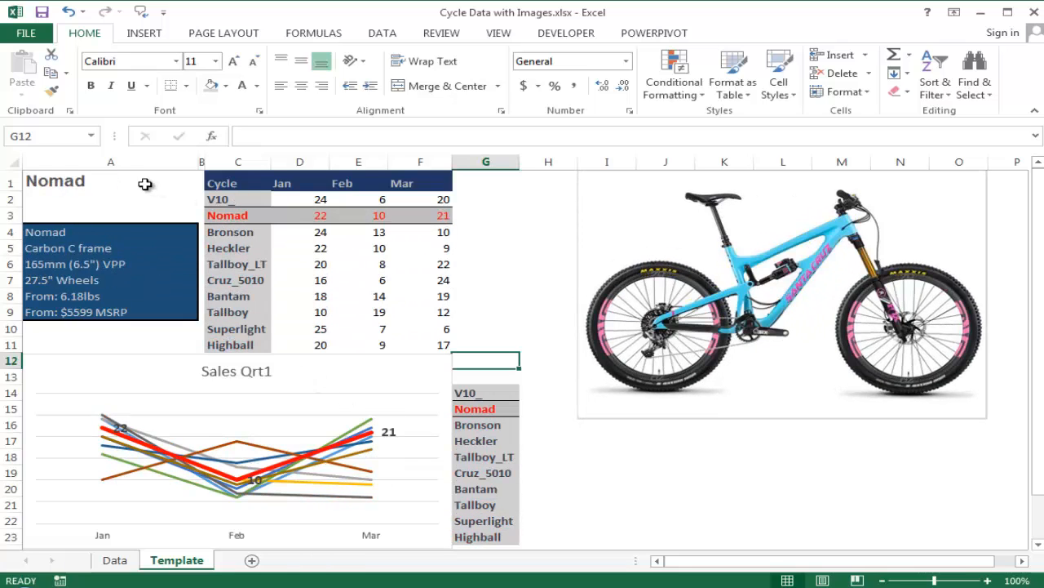
{"action": "left_click", "coordinate": [116, 183]}
{"action": "left_click", "coordinate": [207, 181]}
{"action": "left_click", "coordinate": [86, 247]}
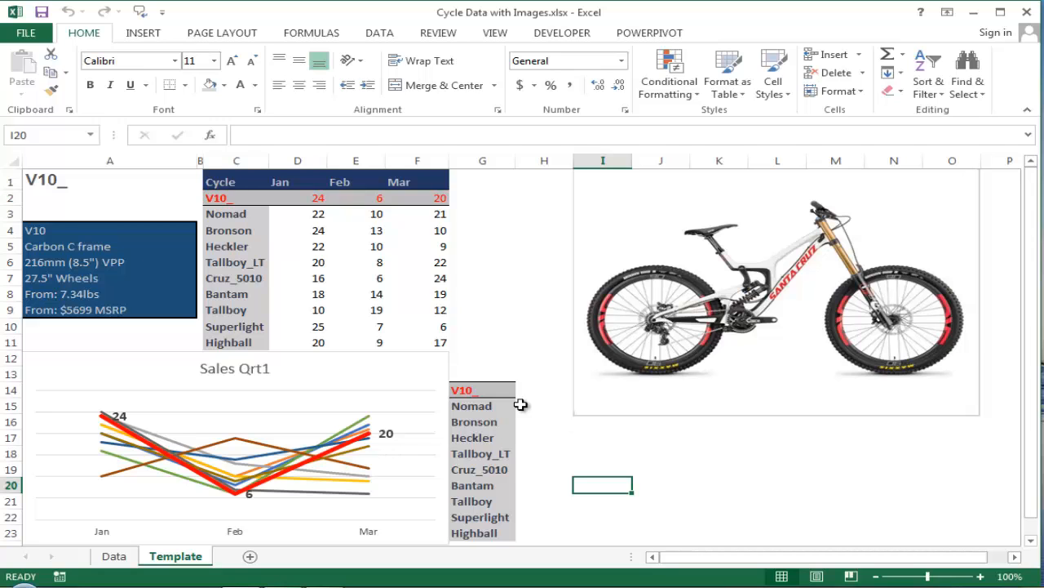
{"action": "mouse_move", "coordinate": [493, 535]}
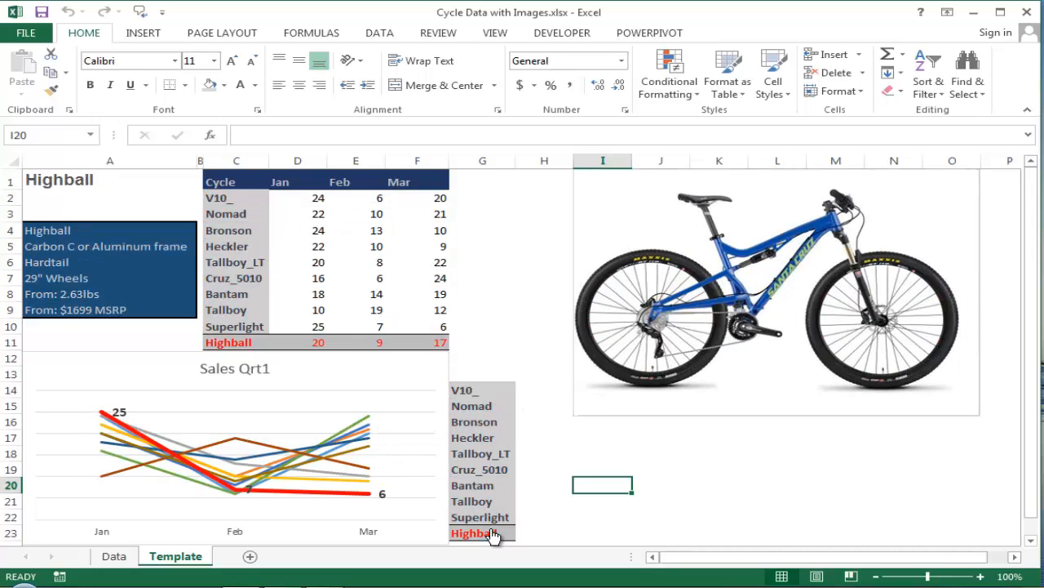
{"action": "mouse_move", "coordinate": [503, 397]}
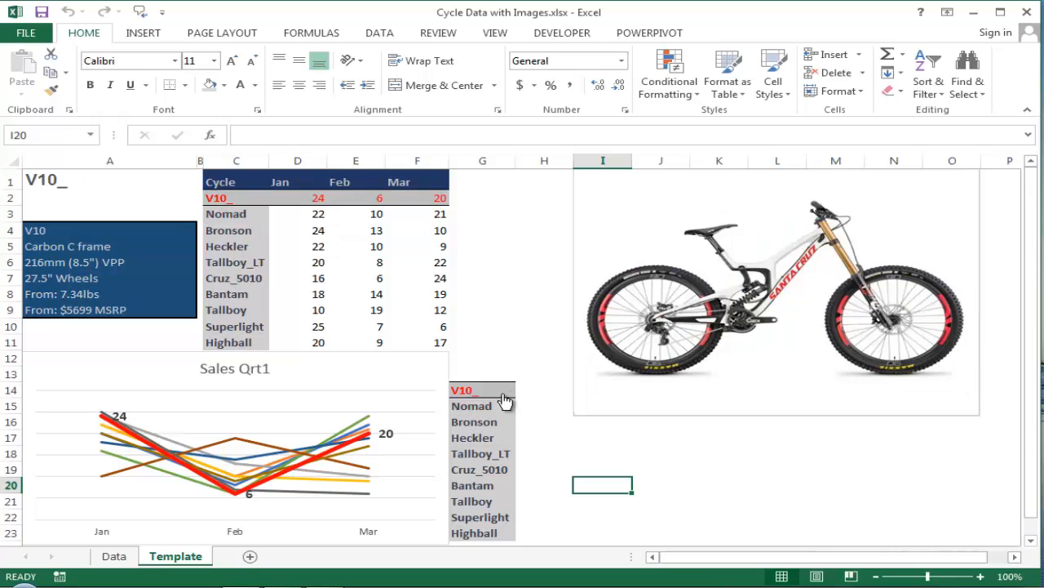
{"action": "mouse_move", "coordinate": [508, 518]}
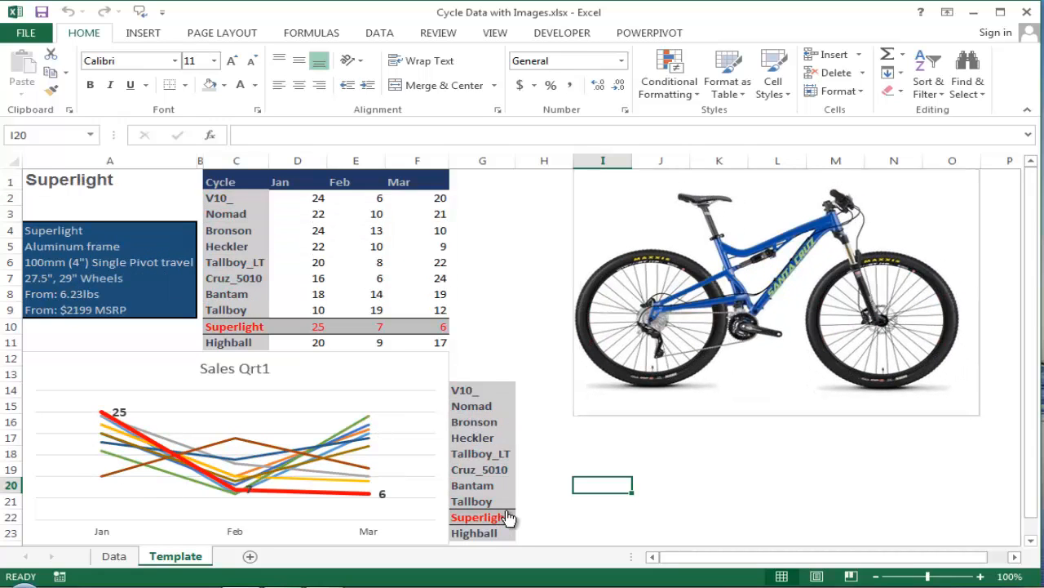
{"action": "mouse_move", "coordinate": [512, 453]}
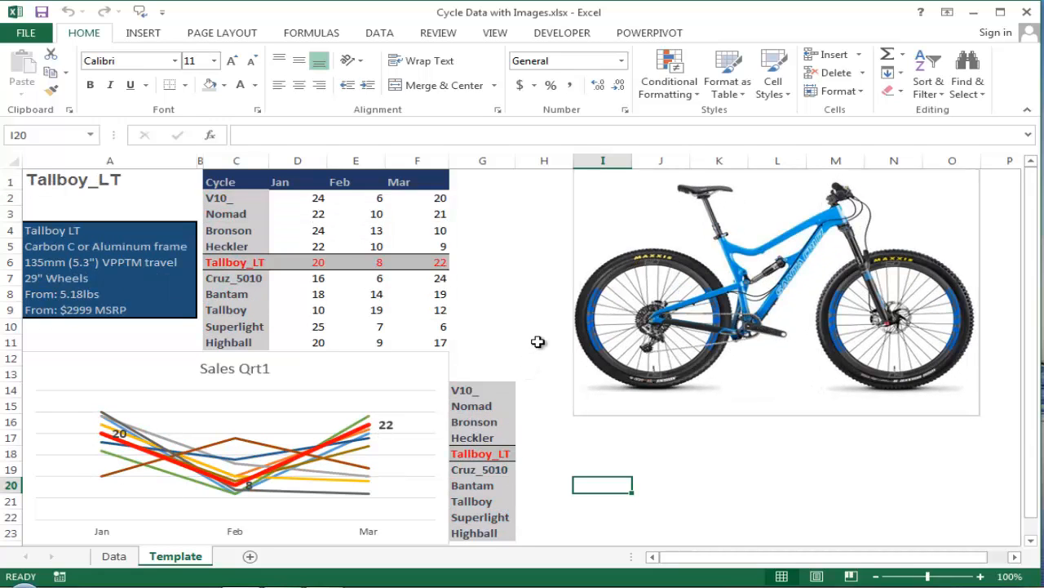